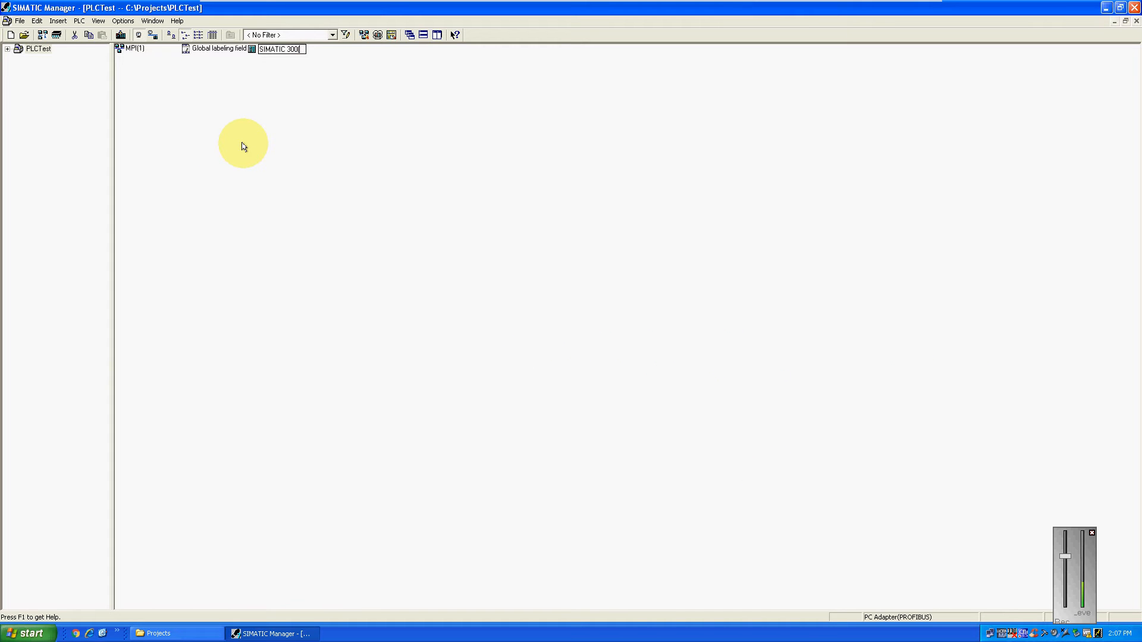
Name the newly inserted station SIMATIC 300.
{"action": "key", "text": "BackSpace"}
{"action": "key", "text": "BackSpace"}
{"action": "key", "text": "BackSpace"}
{"action": "left_click", "coordinate": [288, 76]}
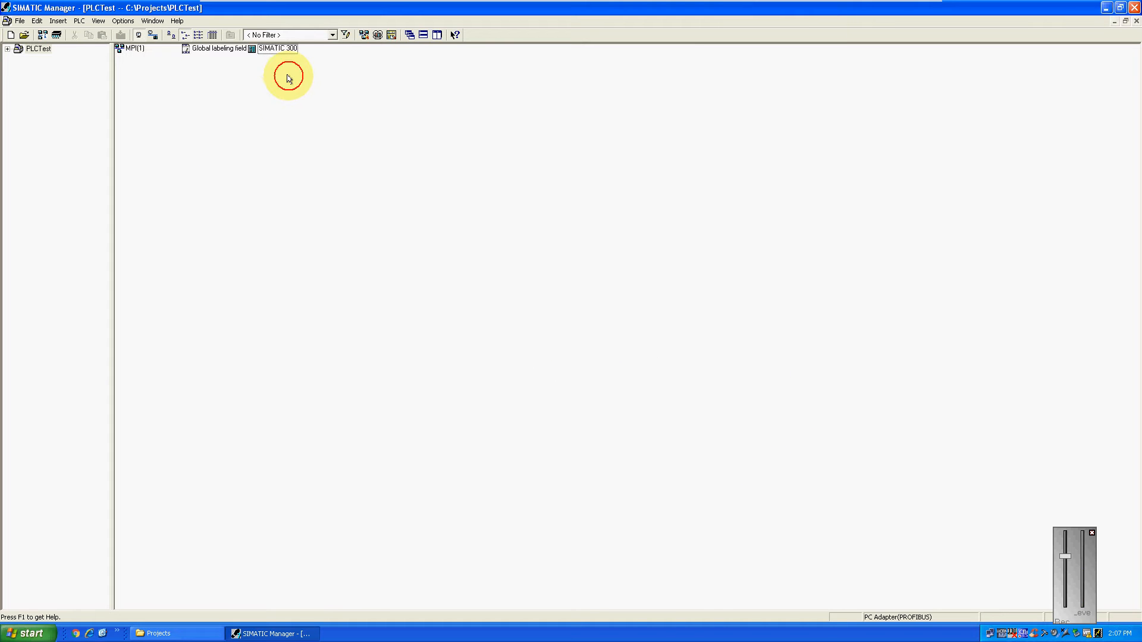
Expand the PLCTest project and open the hardware configuration of the SIMATIC 300 station.
{"action": "left_click", "coordinate": [7, 49]}
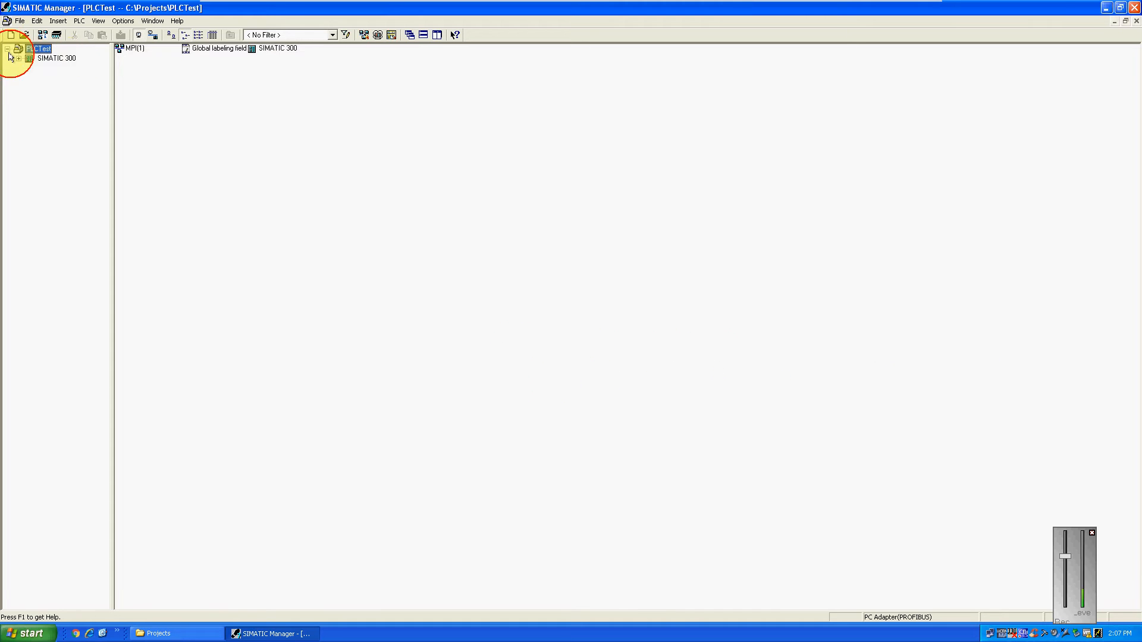
{"action": "right_click", "coordinate": [52, 60]}
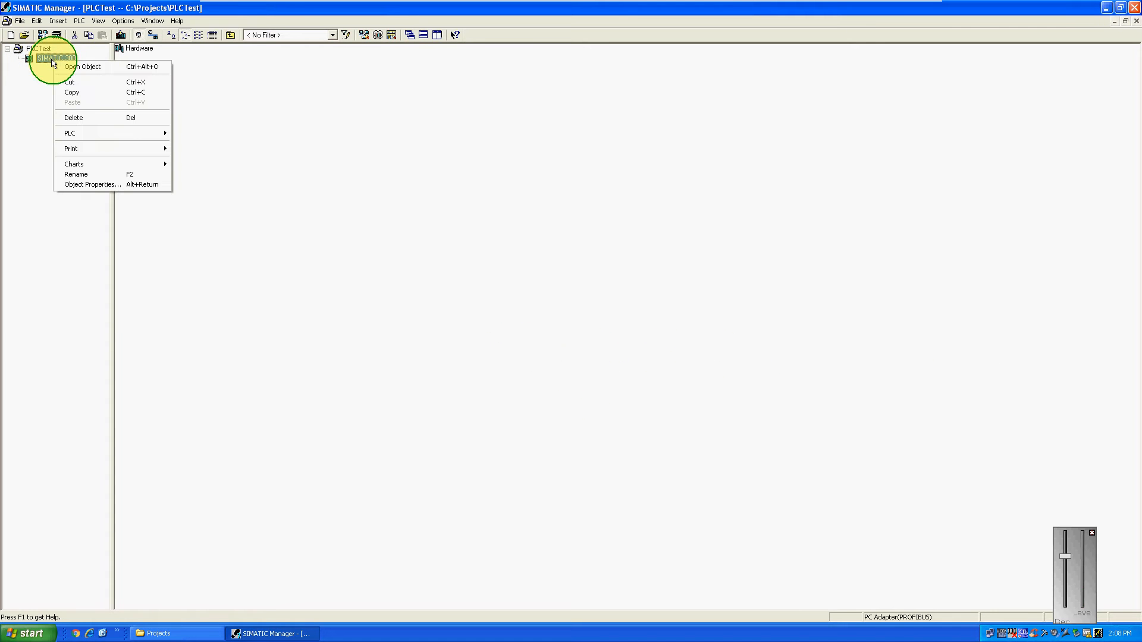
{"action": "left_click", "coordinate": [125, 48]}
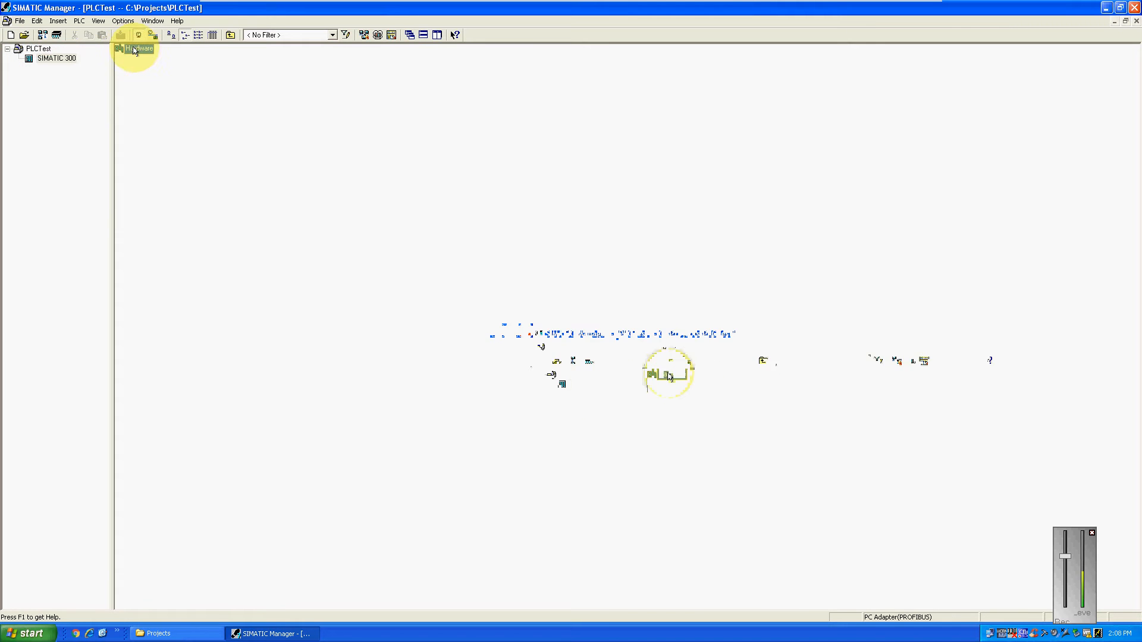
{"action": "double_click", "coordinate": [131, 49]}
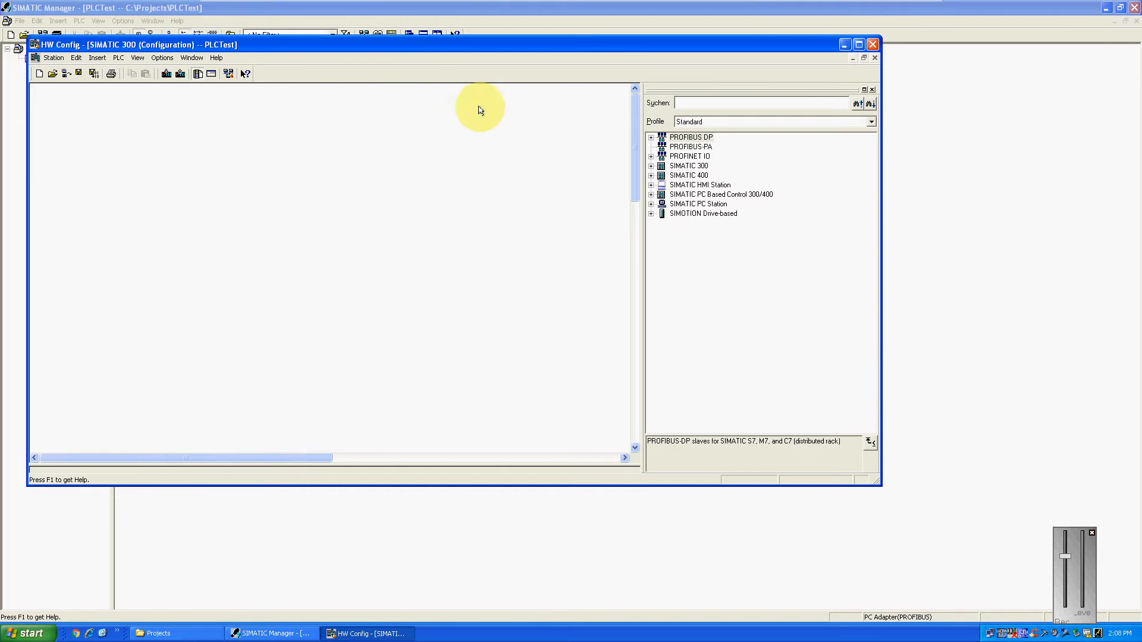
Insert a Rail from the SIMATIC 300 RACK-300 catalog folder into the station and enlarge its table to show all 11 slots.
{"action": "left_click", "coordinate": [649, 167]}
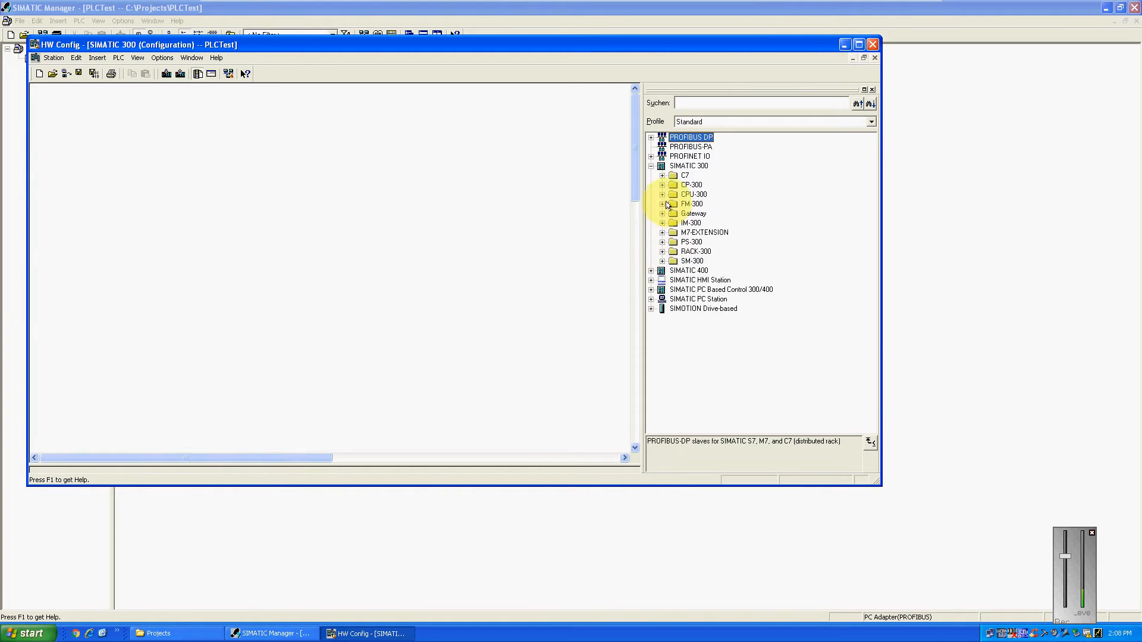
{"action": "left_click", "coordinate": [692, 195]}
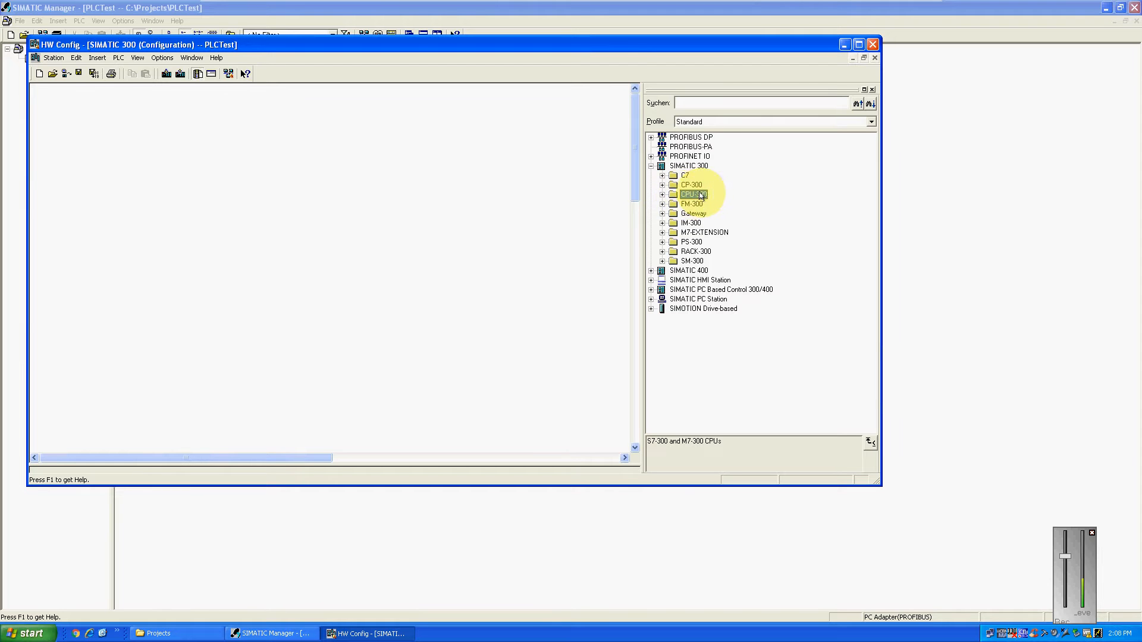
{"action": "left_click", "coordinate": [662, 252]}
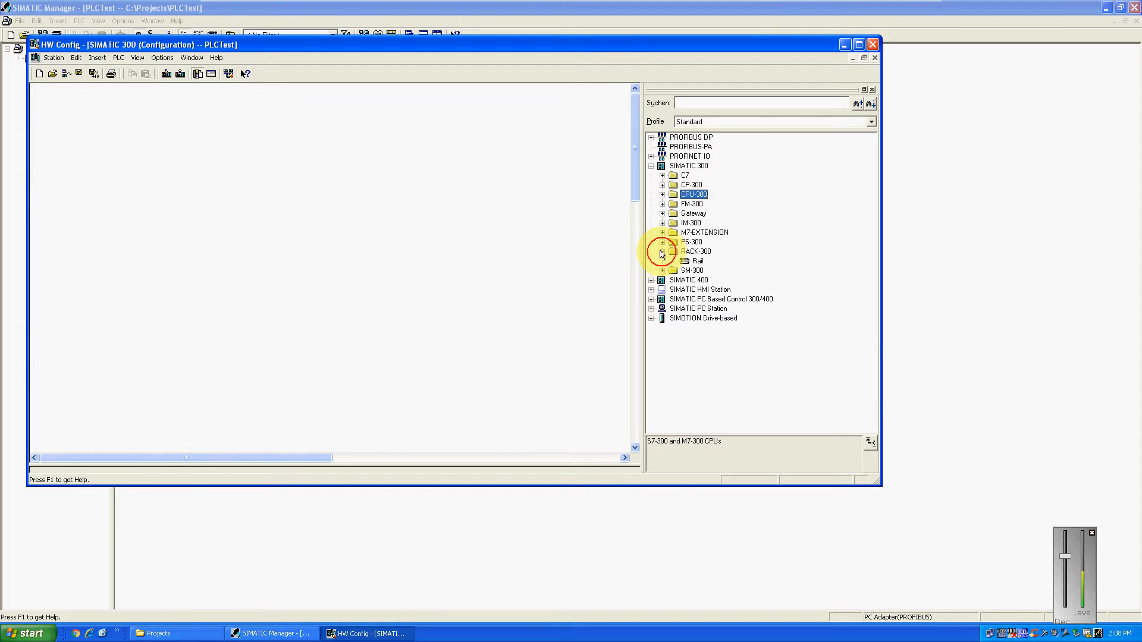
{"action": "left_click_drag", "start_coordinate": [697, 261], "coordinate": [237, 230]}
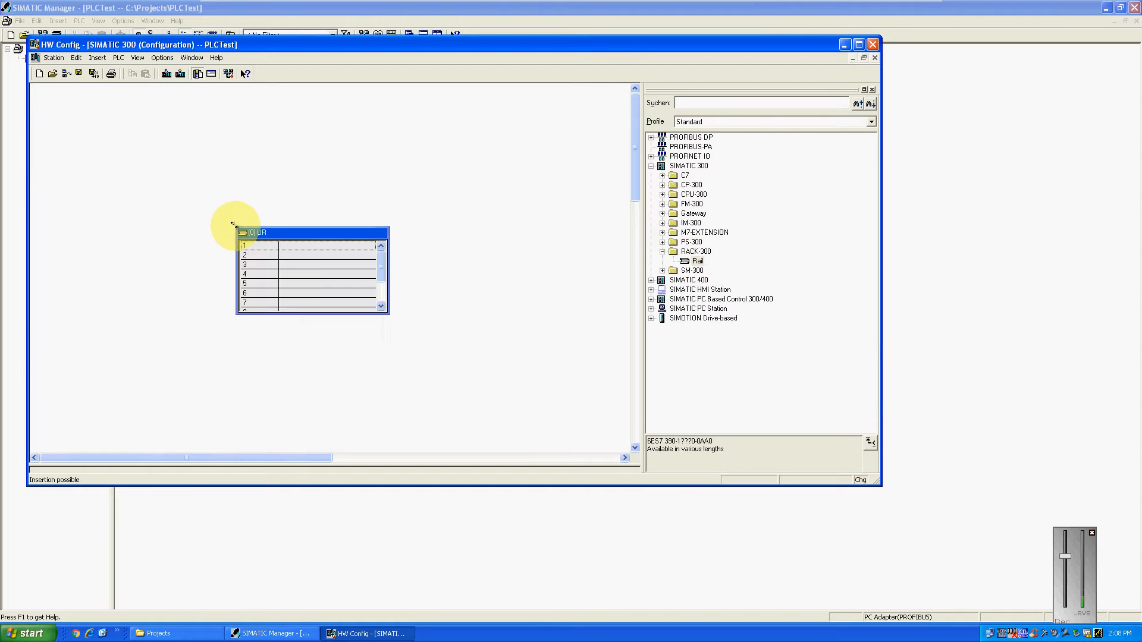
{"action": "left_click_drag", "start_coordinate": [321, 230], "coordinate": [256, 173]}
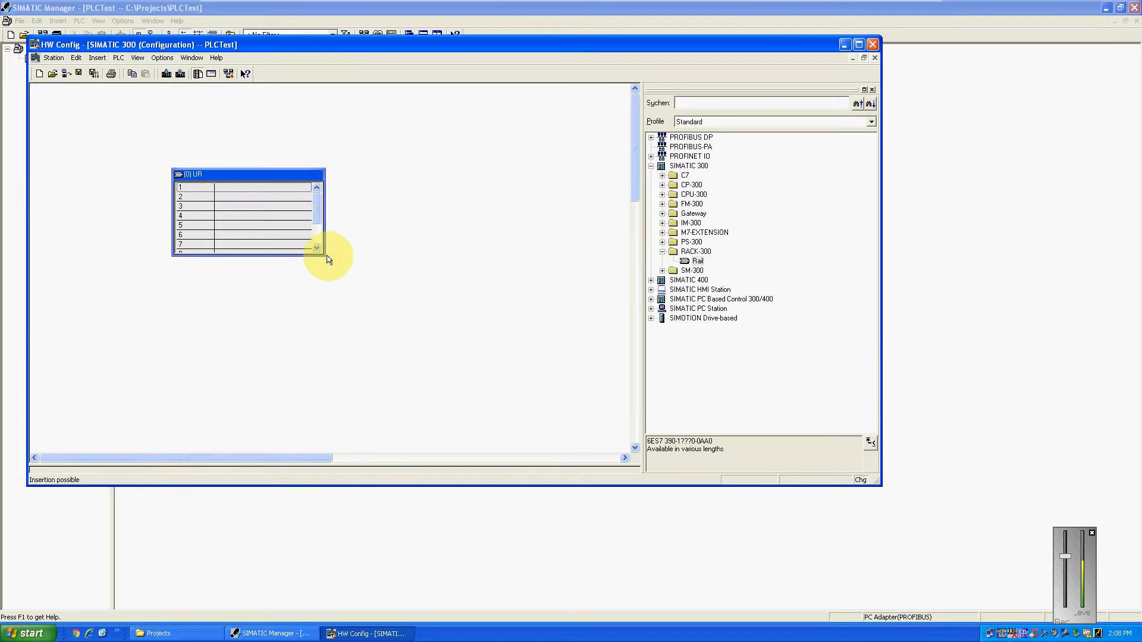
{"action": "left_click_drag", "start_coordinate": [323, 255], "coordinate": [394, 350]}
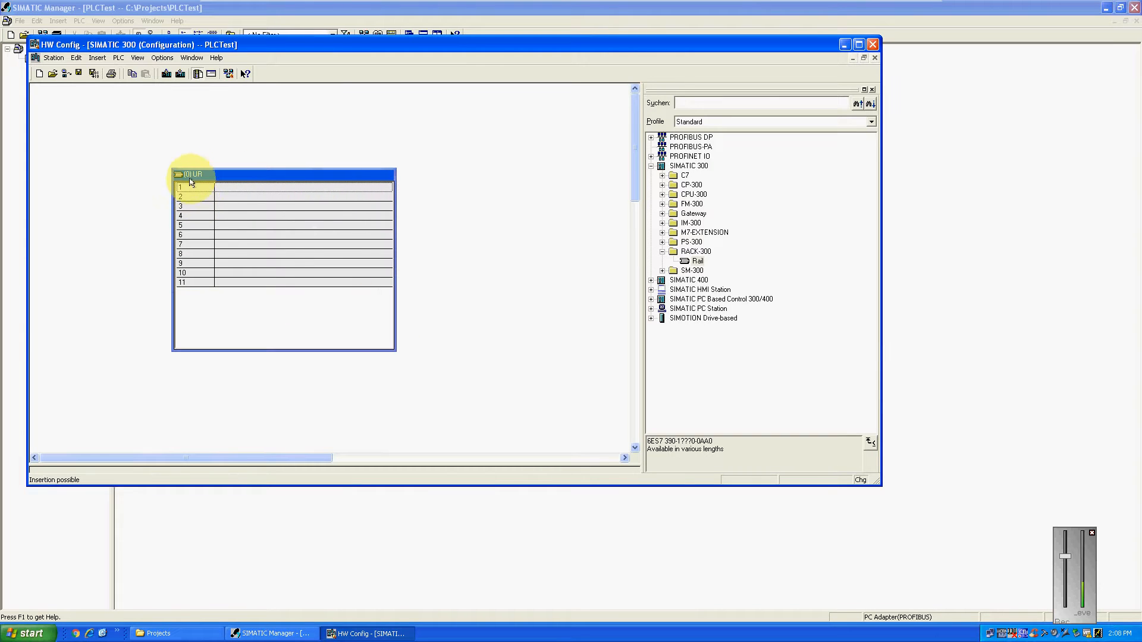
Insert the CPU 315-2 PN/DP, 6ES7 315-2EH14-0AB0 version V3.2, into slot 2 of the rack.
{"action": "left_click", "coordinate": [685, 194]}
{"action": "left_click", "coordinate": [662, 195]}
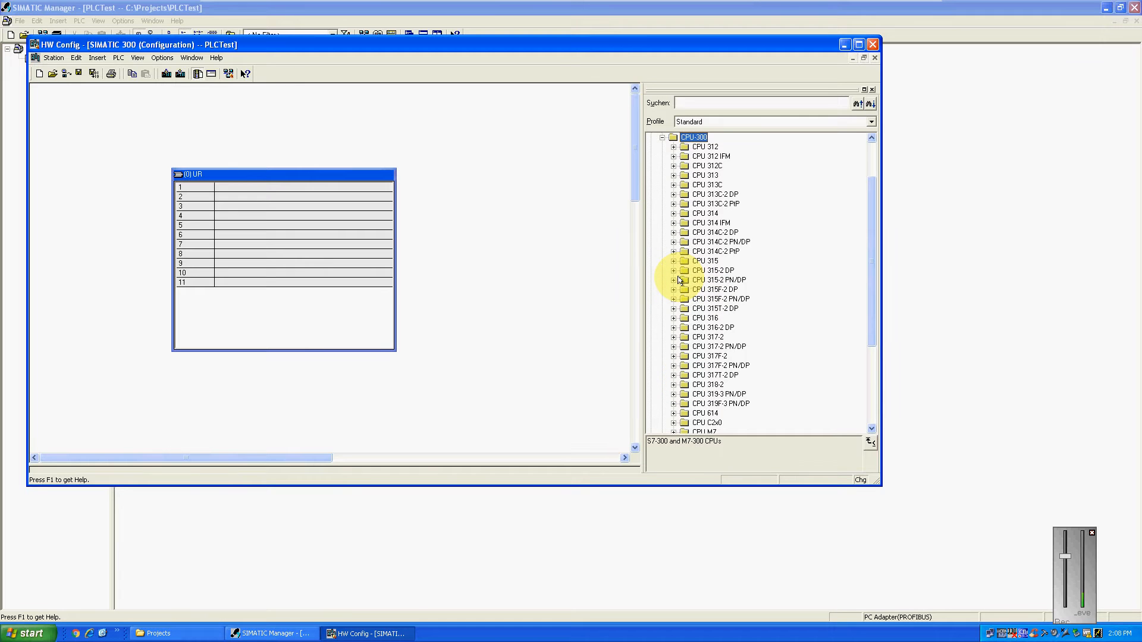
{"action": "left_click", "coordinate": [717, 280]}
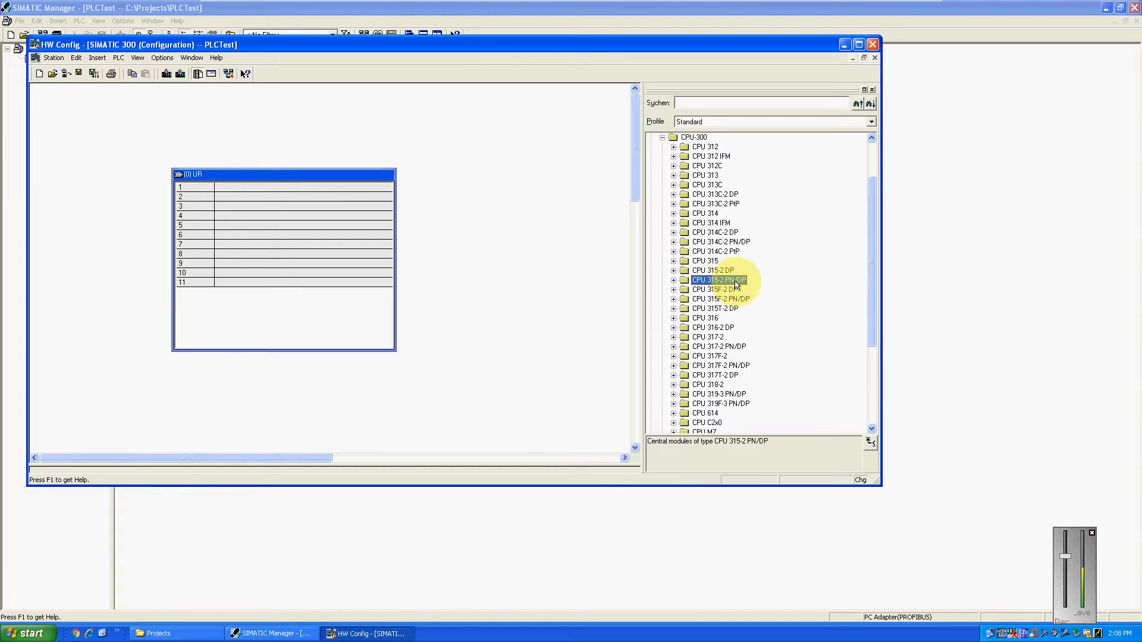
{"action": "left_click", "coordinate": [674, 280]}
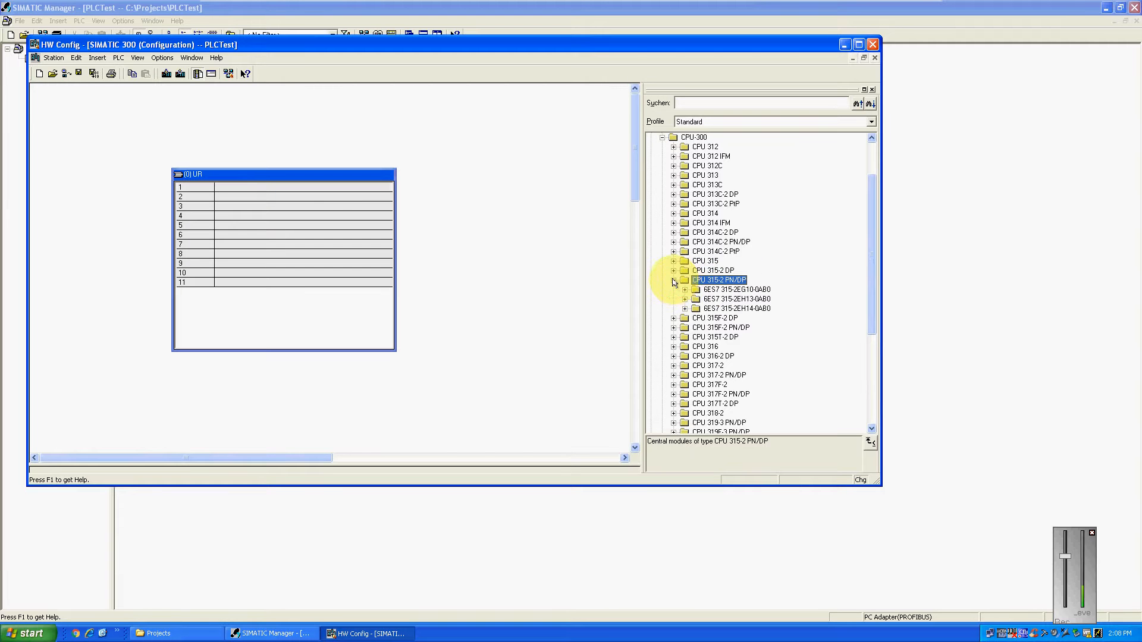
{"action": "left_click", "coordinate": [685, 308]}
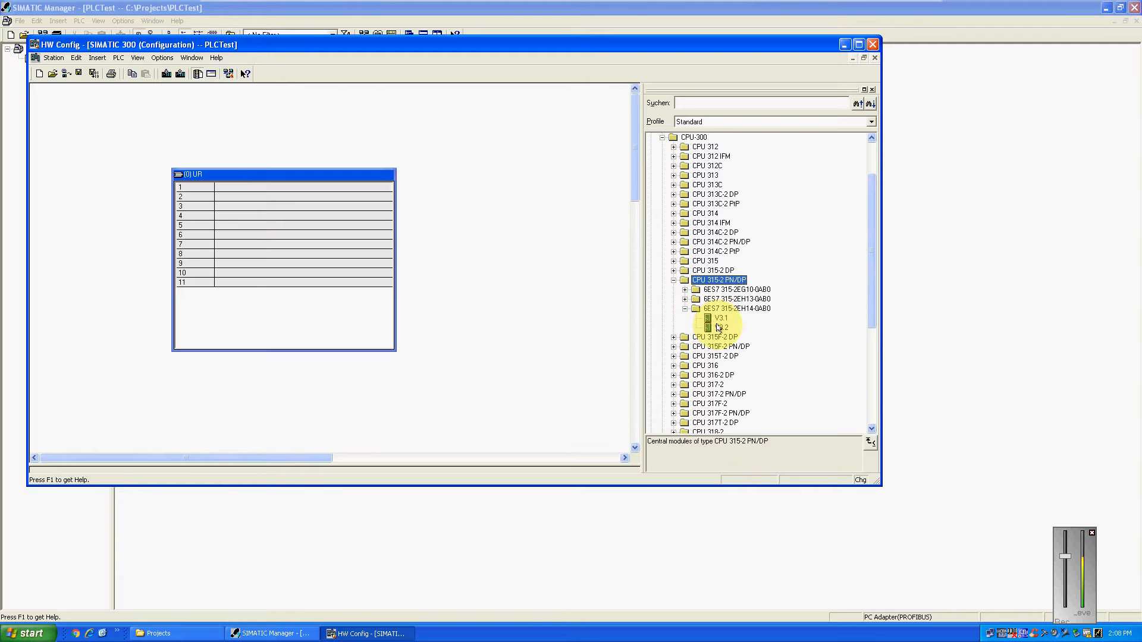
{"action": "left_click", "coordinate": [719, 328]}
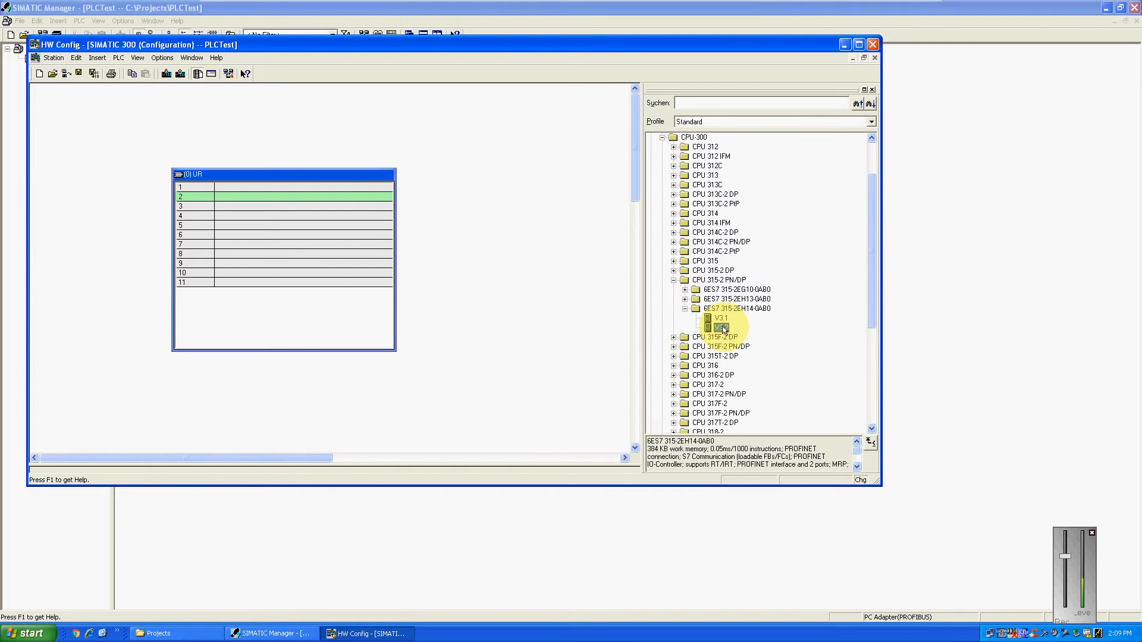
{"action": "left_click_drag", "start_coordinate": [723, 328], "coordinate": [248, 200]}
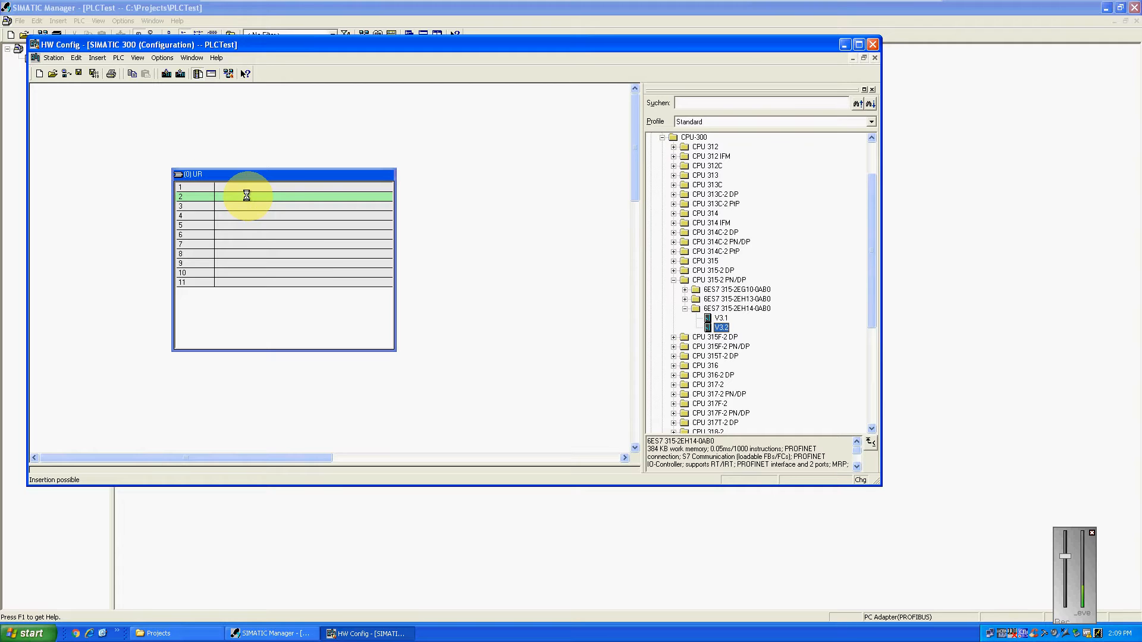
Check the parameters and general properties of the CPU's PN-IO Ethernet interface and accept them.
{"action": "left_click", "coordinate": [430, 253]}
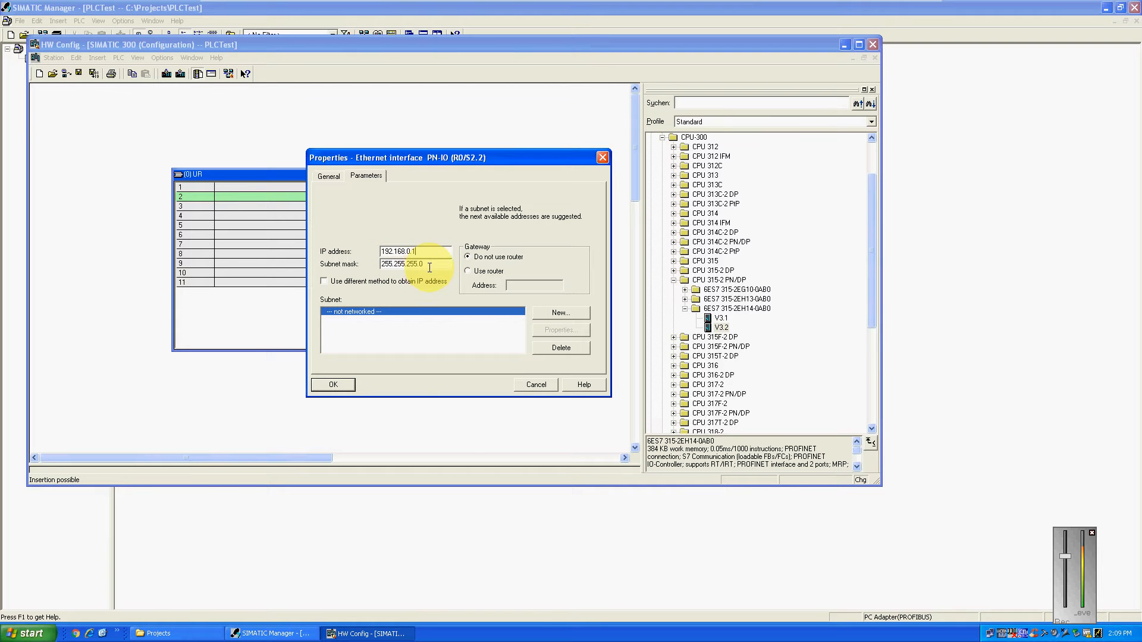
{"action": "left_click", "coordinate": [330, 174]}
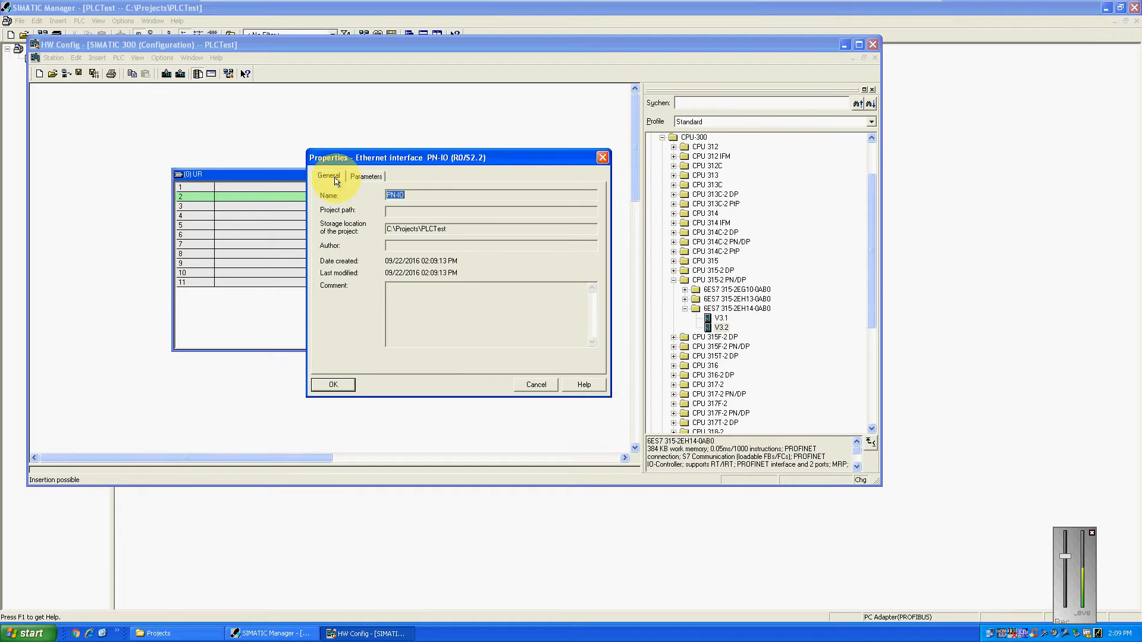
{"action": "left_click", "coordinate": [313, 392]}
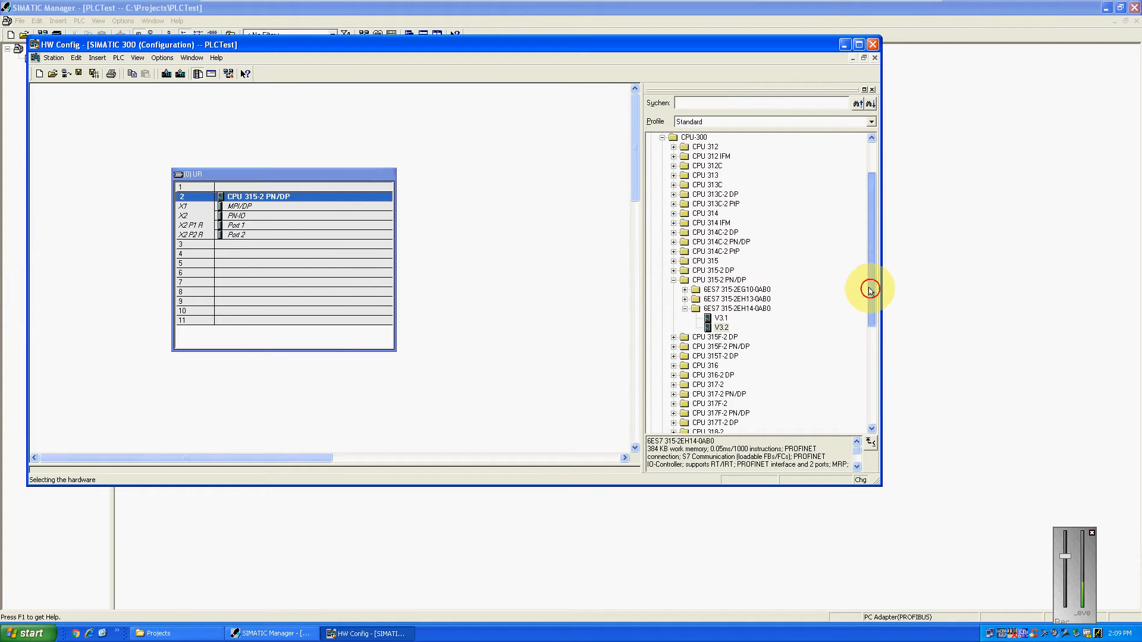
Collapse the CPU-300 catalog folder and expand the SM-300 signal modules folder.
{"action": "left_click_drag", "start_coordinate": [867, 285], "coordinate": [866, 240]}
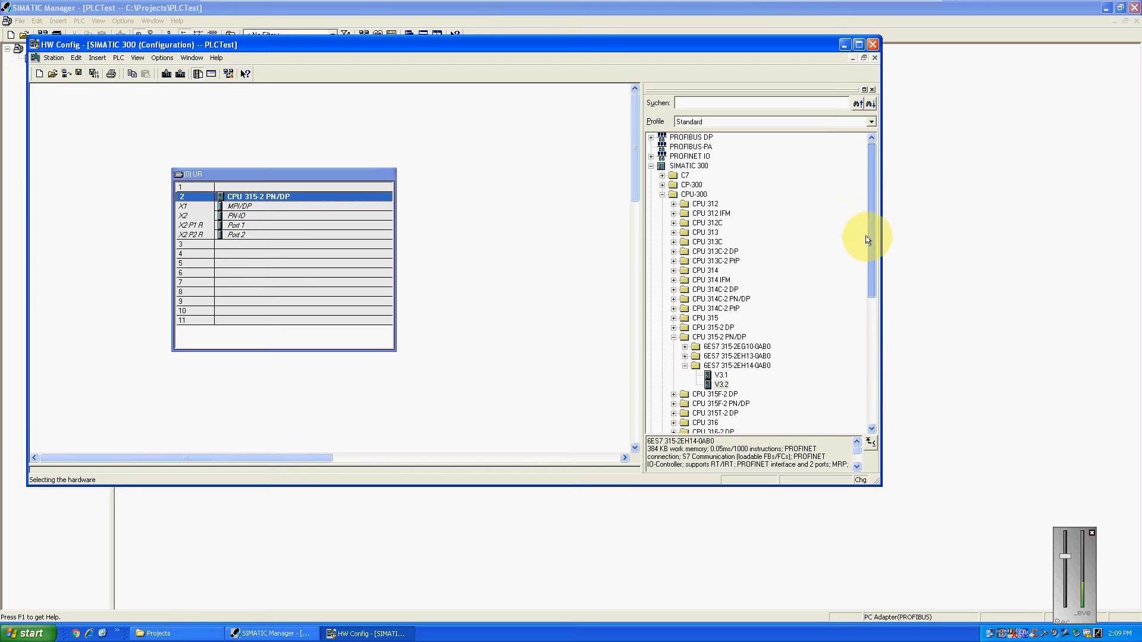
{"action": "left_click", "coordinate": [663, 195]}
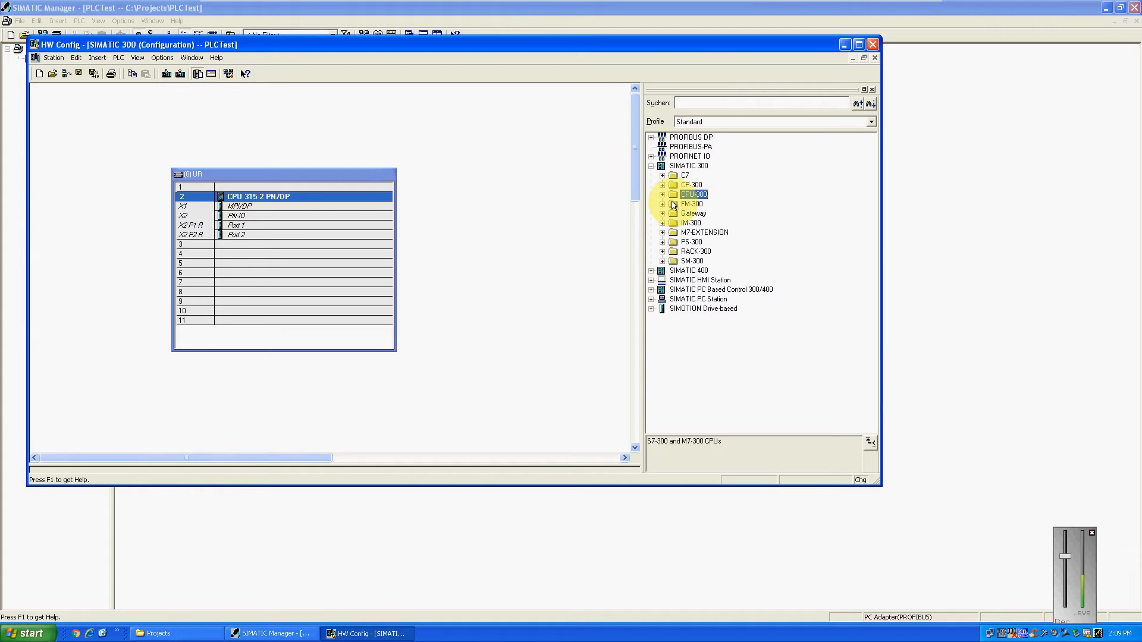
{"action": "left_click", "coordinate": [662, 263]}
{"action": "left_click", "coordinate": [662, 262]}
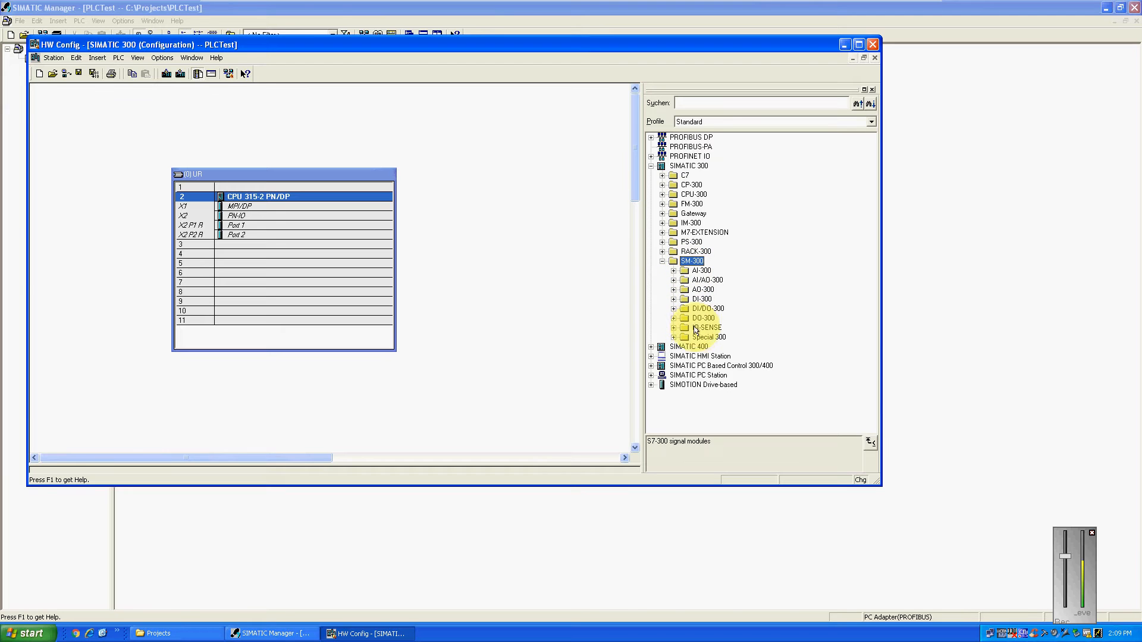
Search the hardware catalog for the digital input module 321-1BL00-0AA0.
{"action": "left_click", "coordinate": [690, 103]}
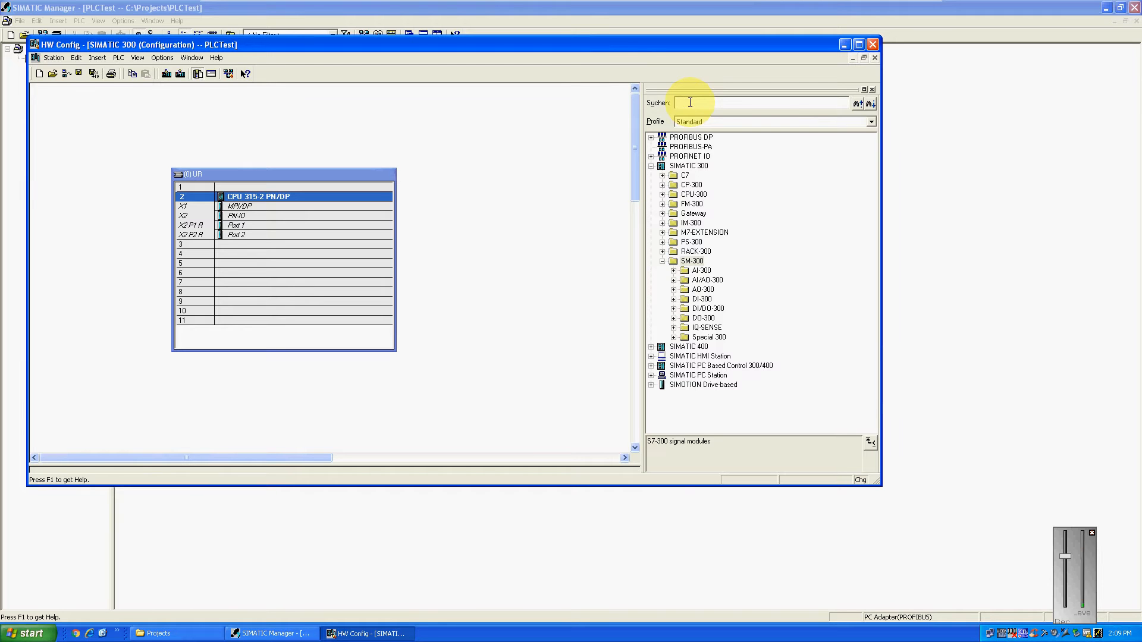
{"action": "type", "text": "321"}
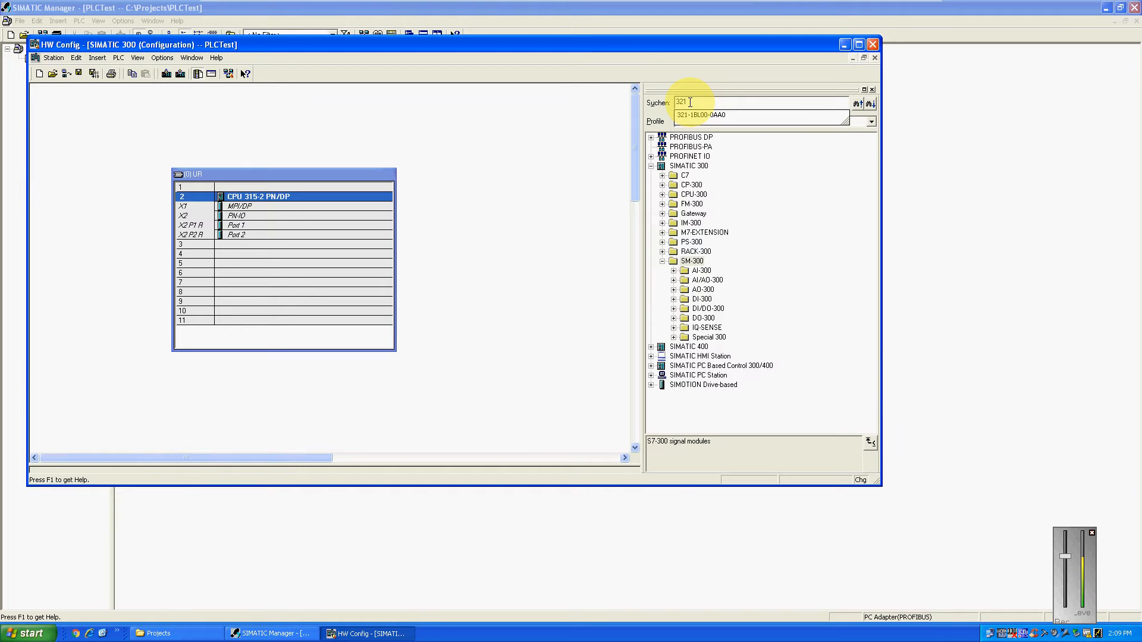
{"action": "key", "text": "Down"}
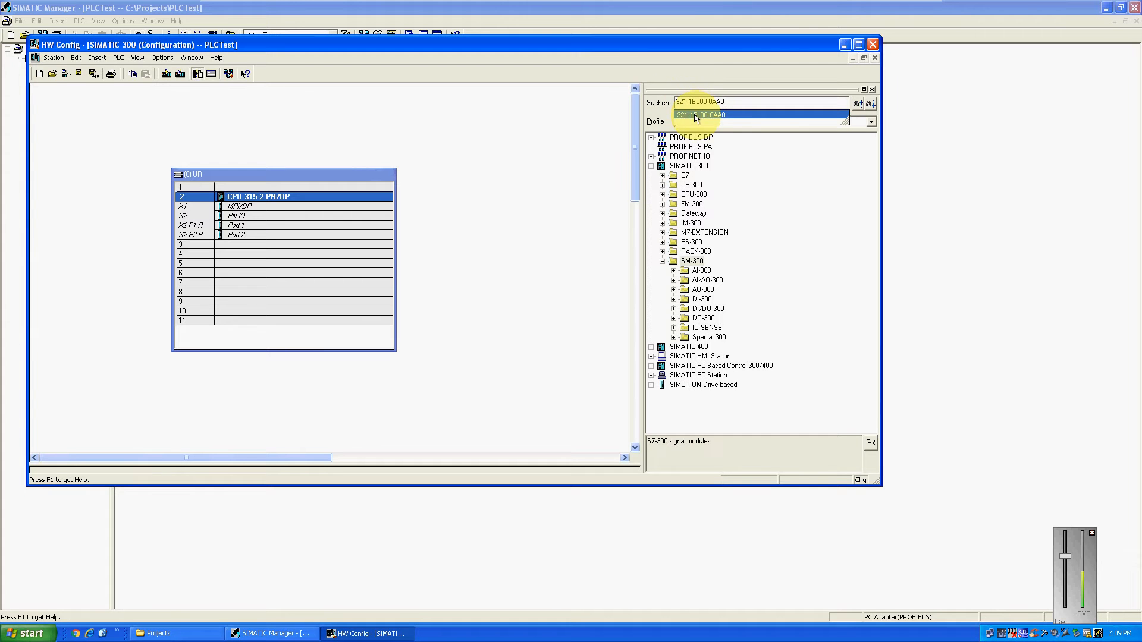
{"action": "left_click", "coordinate": [767, 115]}
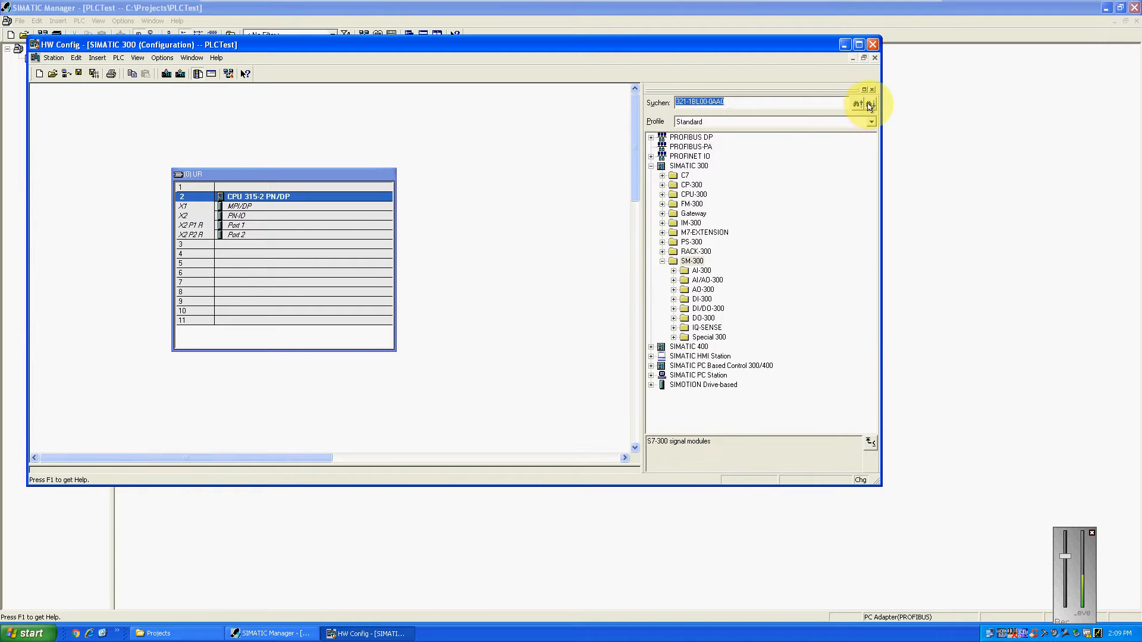
{"action": "left_click", "coordinate": [869, 105]}
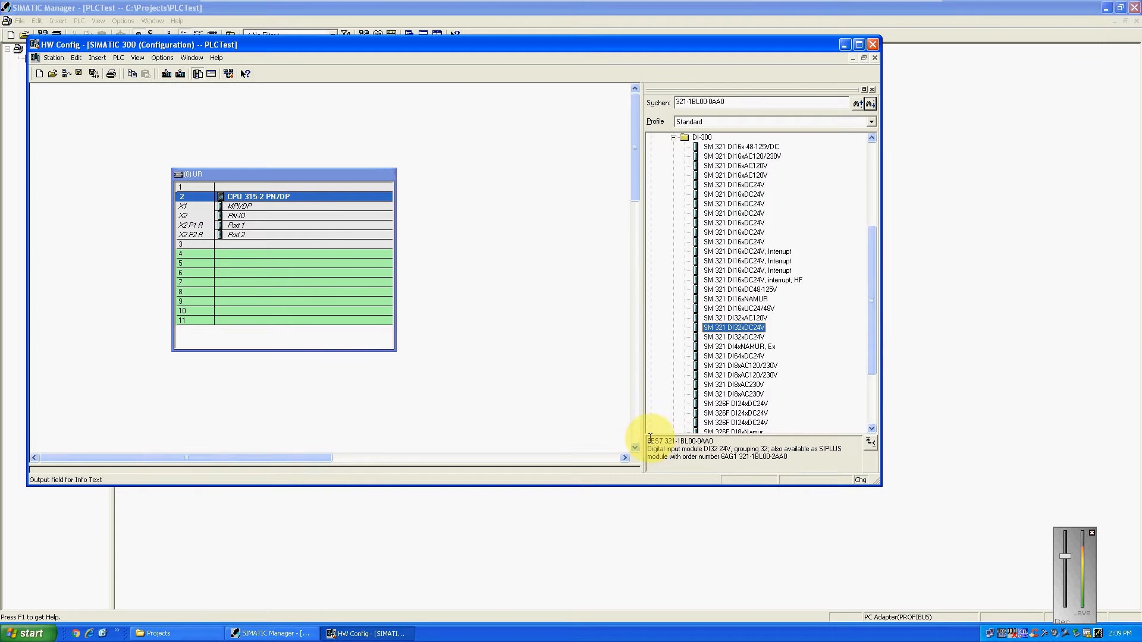
Insert the SM 321 DI32xDC24V module, 6ES7 321-1BL00-0AA0, into slot 4 of the rack.
{"action": "left_click_drag", "start_coordinate": [647, 443], "coordinate": [714, 443]}
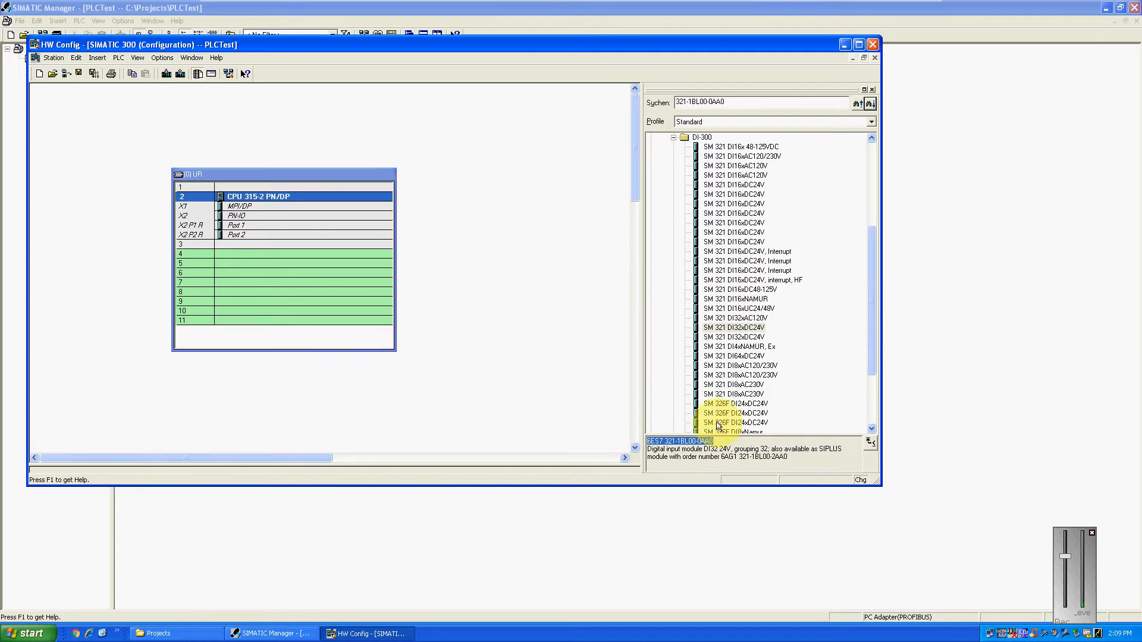
{"action": "left_click", "coordinate": [720, 329]}
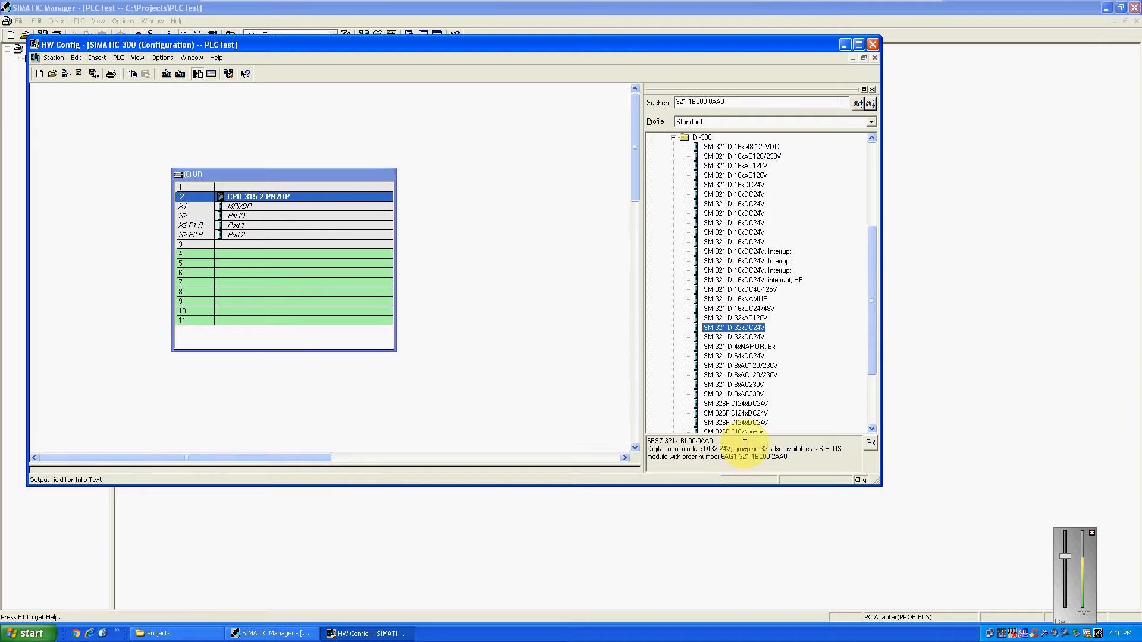
{"action": "left_click", "coordinate": [736, 331]}
{"action": "left_click_drag", "start_coordinate": [736, 330], "coordinate": [232, 256]}
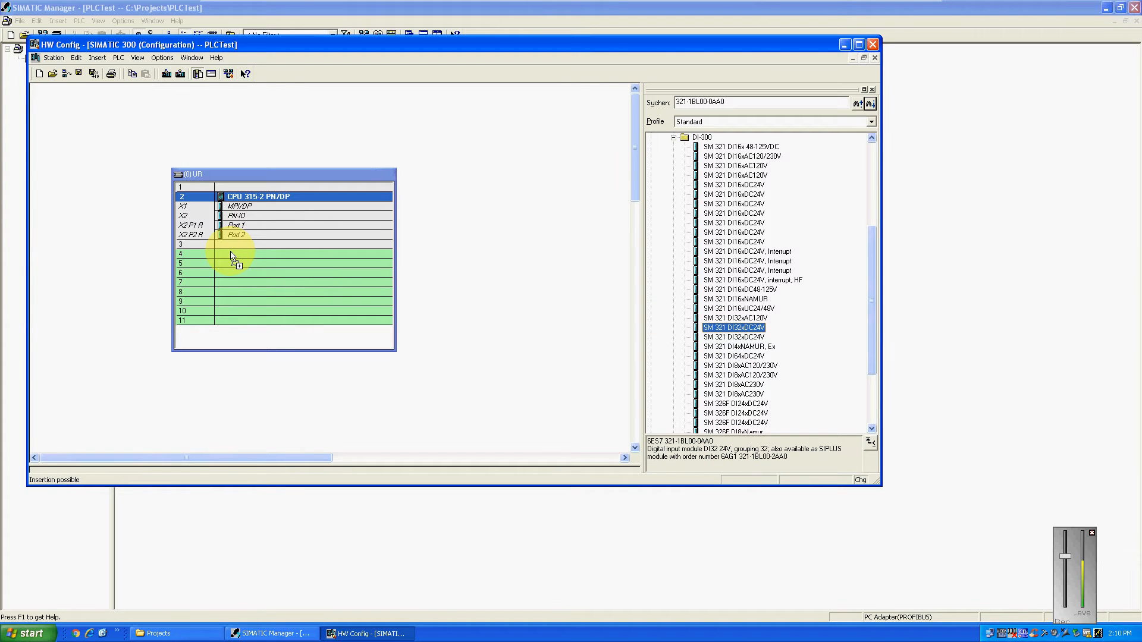
{"action": "left_click_drag", "start_coordinate": [235, 257], "coordinate": [237, 255]}
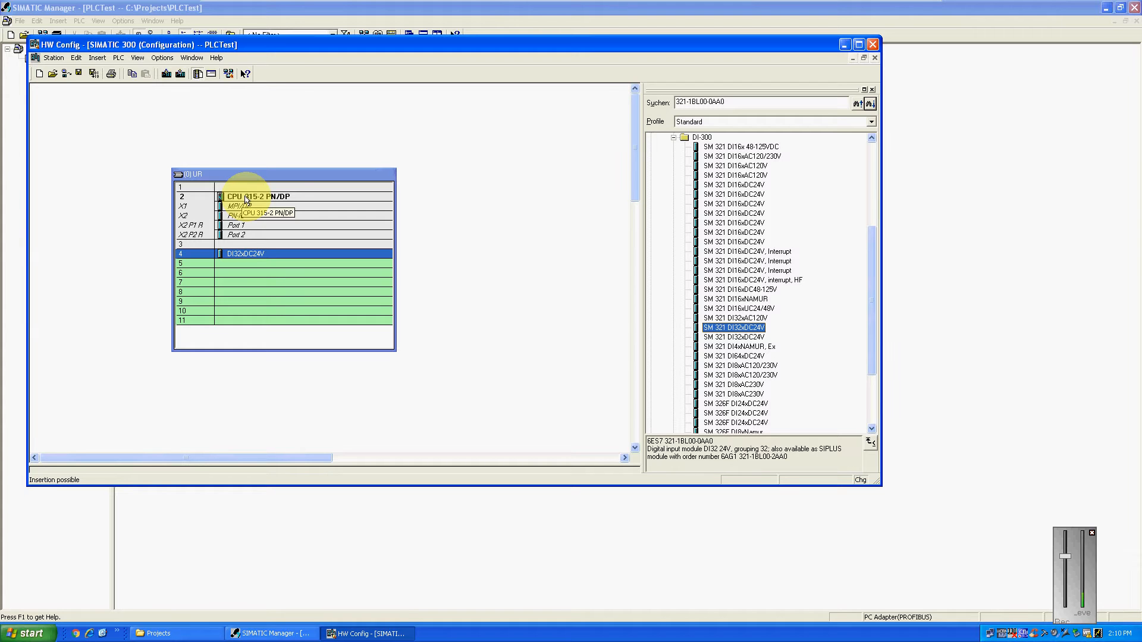
{"action": "left_click", "coordinate": [230, 245]}
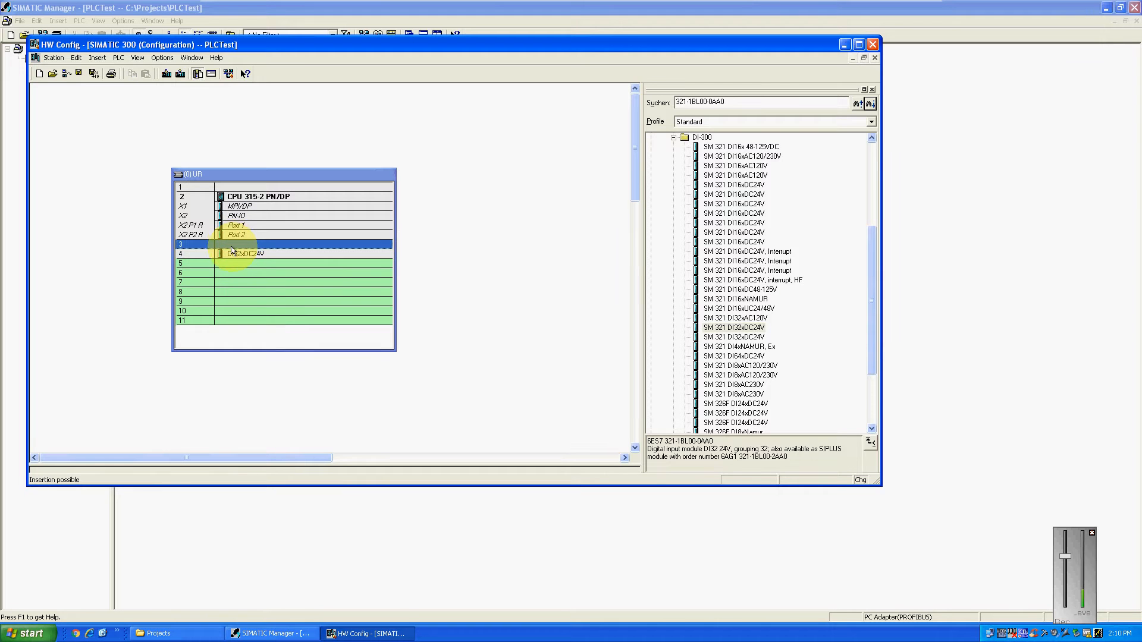
{"action": "left_click", "coordinate": [234, 252]}
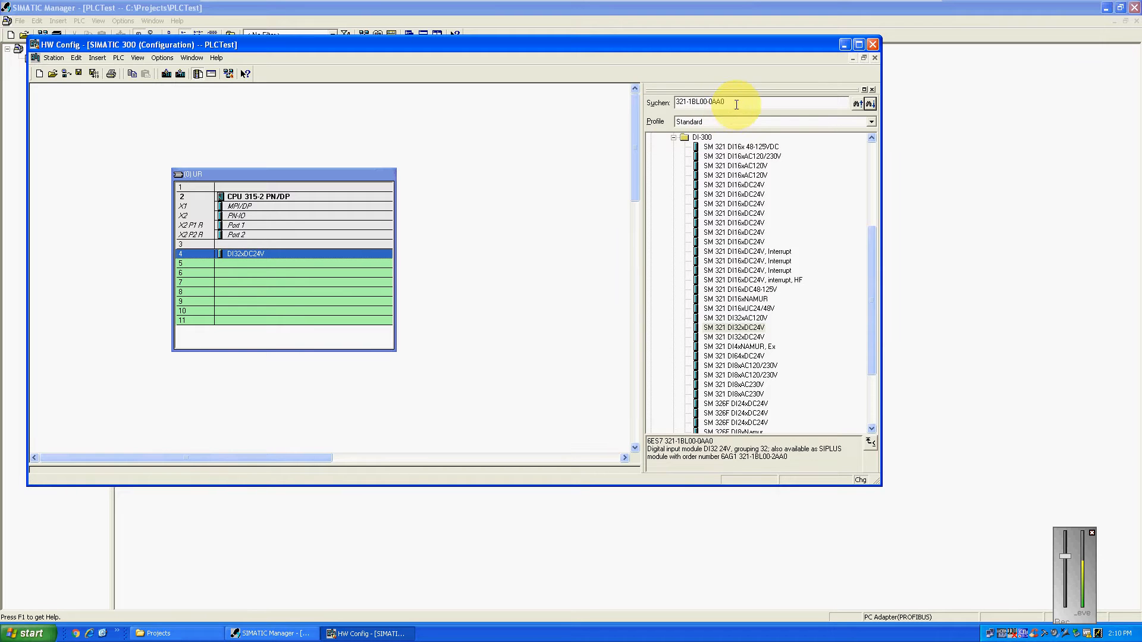
Search the hardware catalog for 322-1BL00-0AA0 and insert the SM 322 DO32xDC24V/0.5A output module into slot 5 of the rack.
{"action": "left_click_drag", "start_coordinate": [750, 102], "coordinate": [648, 117]}
{"action": "type", "text": "322"}
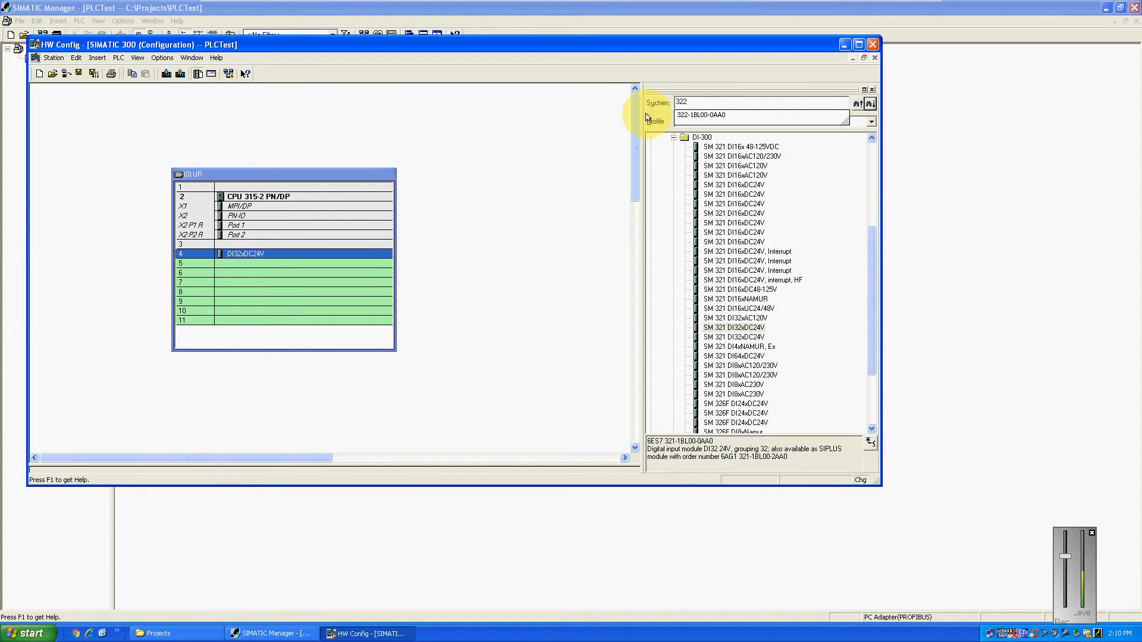
{"action": "key", "text": "Down"}
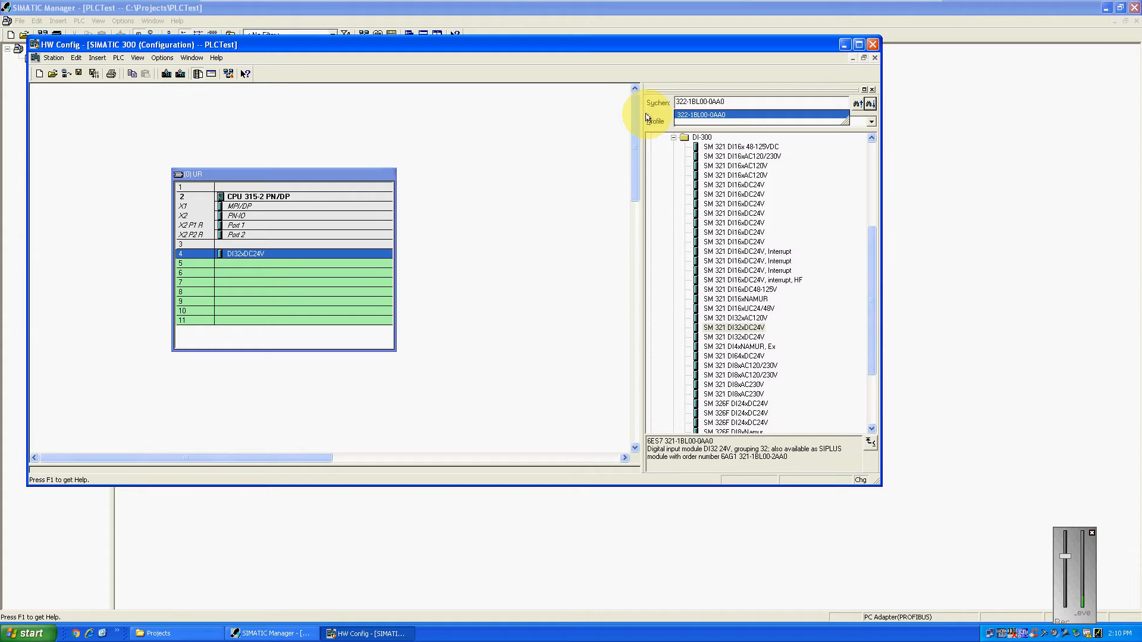
{"action": "left_click", "coordinate": [717, 113]}
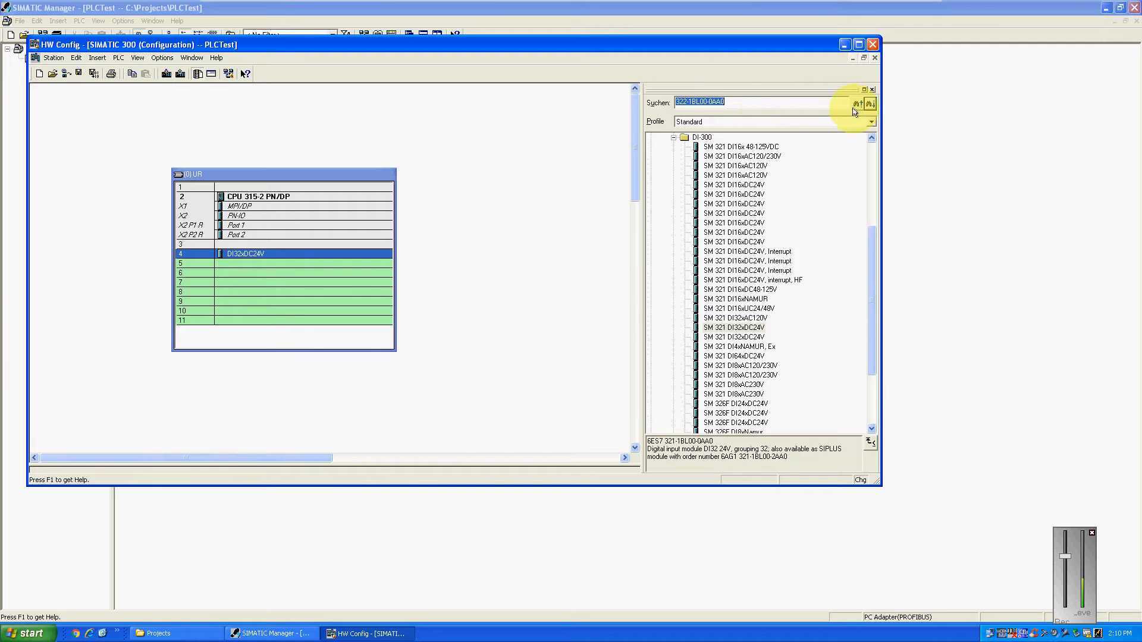
{"action": "left_click", "coordinate": [870, 105]}
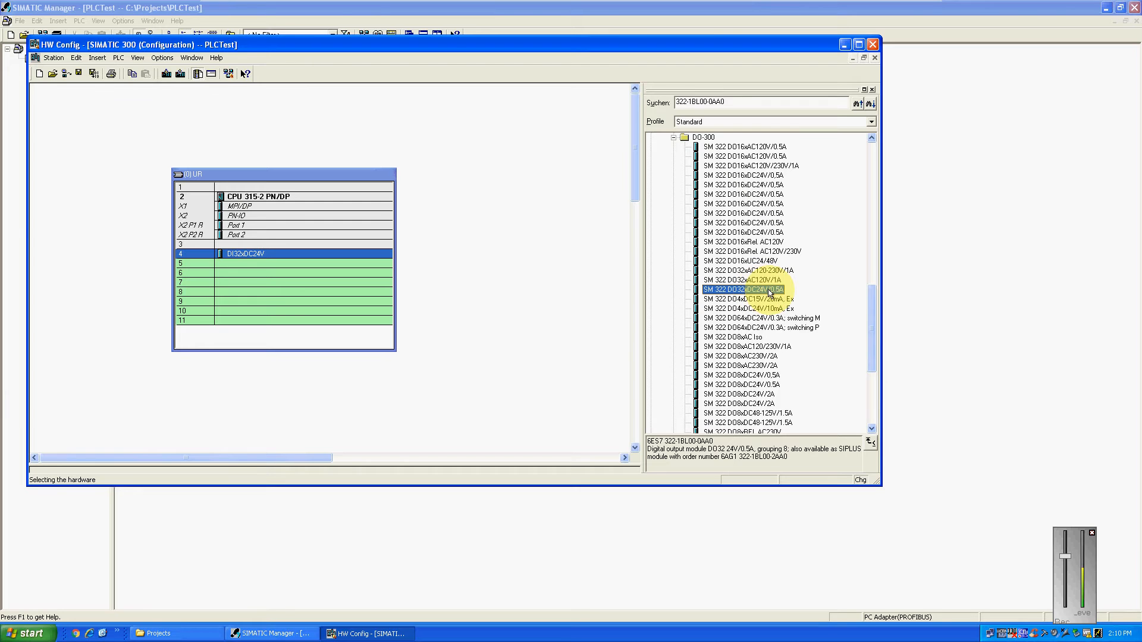
{"action": "left_click_drag", "start_coordinate": [770, 291], "coordinate": [247, 269]}
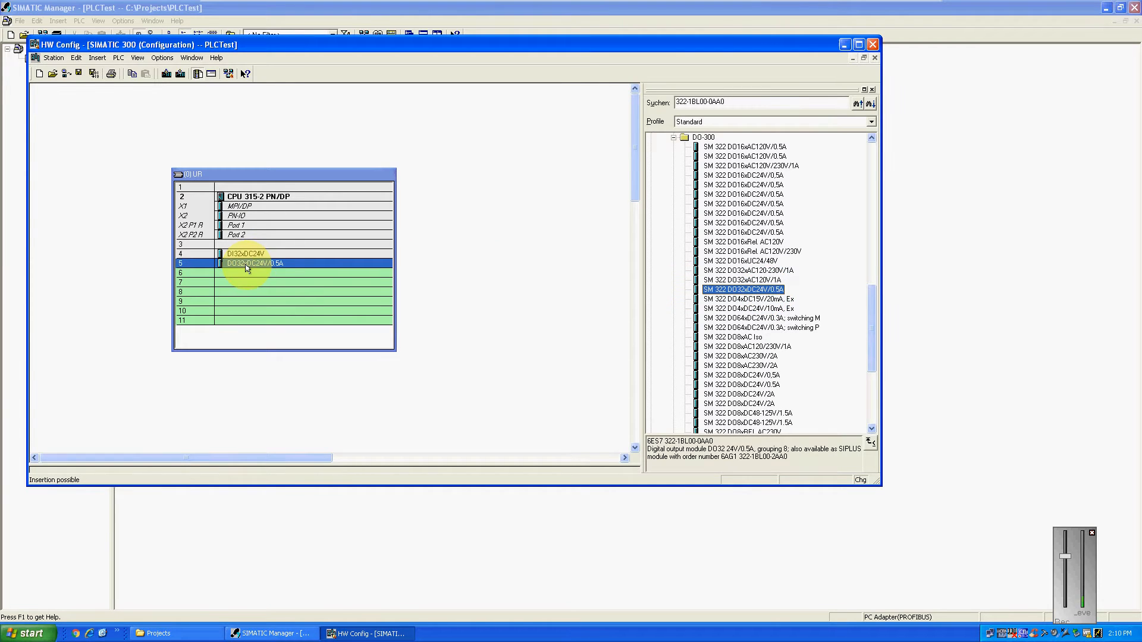
Maximize the hardware configuration window, shift the rack slightly, and save and compile the station.
{"action": "double_click", "coordinate": [369, 45]}
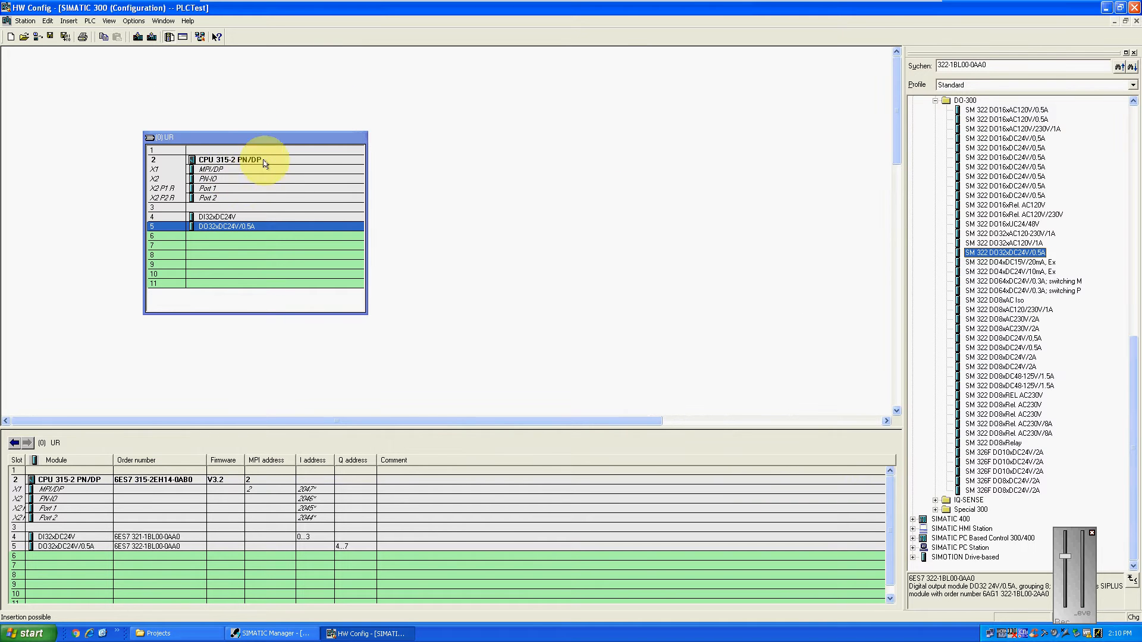
{"action": "left_click_drag", "start_coordinate": [256, 139], "coordinate": [293, 106]}
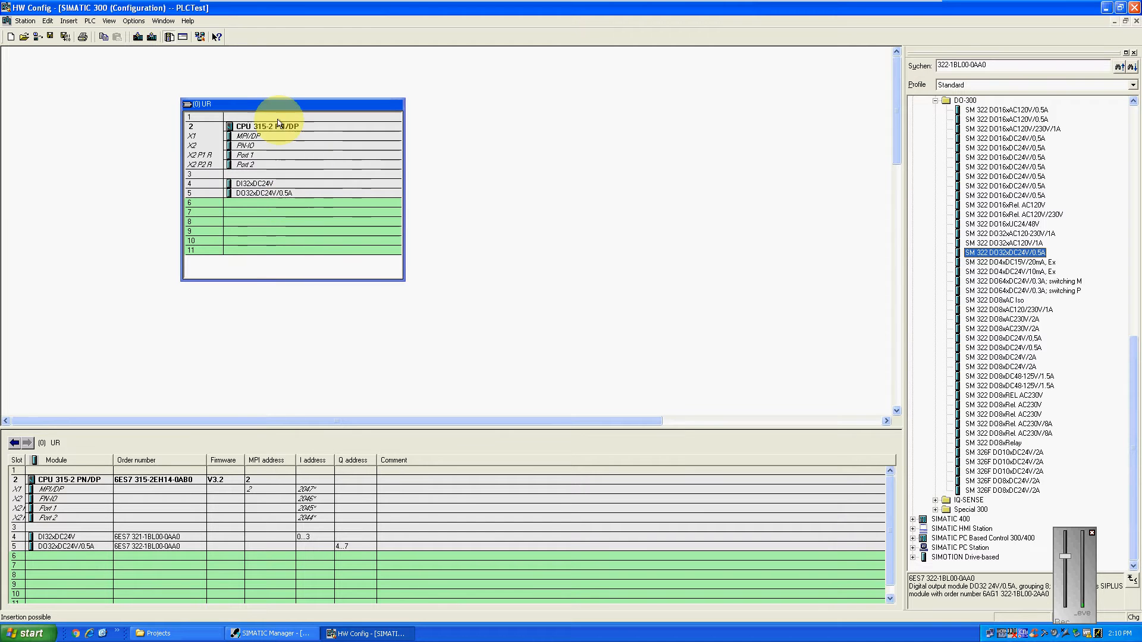
{"action": "left_click", "coordinate": [66, 37]}
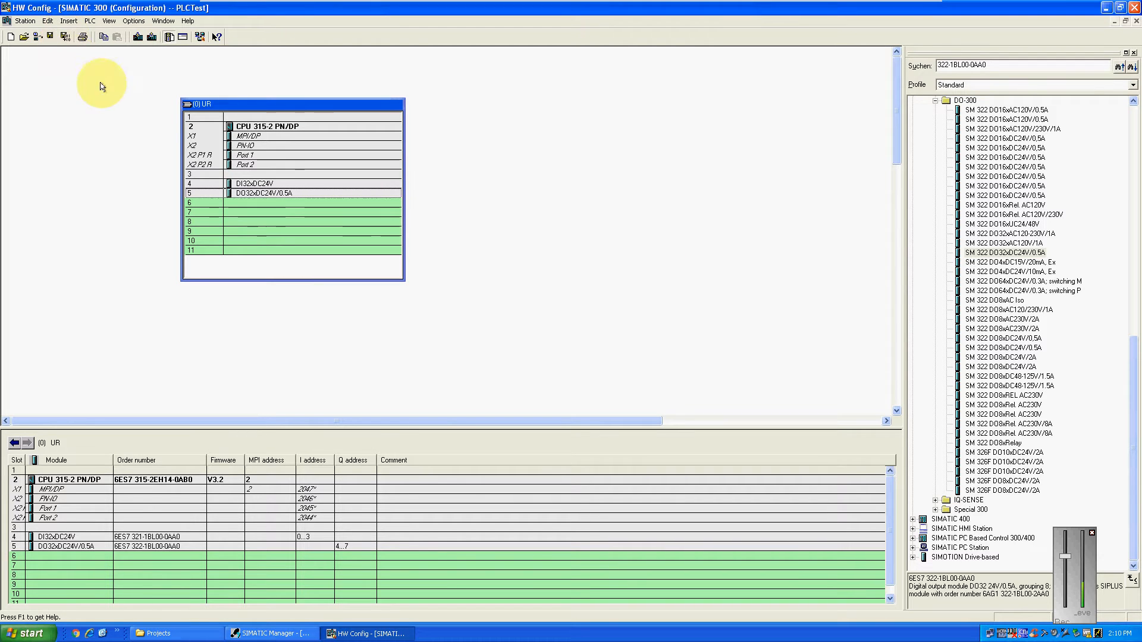
Set the plant designation of the CPU 315-2 PN/DP to "Test Bench PLC" in its properties.
{"action": "double_click", "coordinate": [295, 128]}
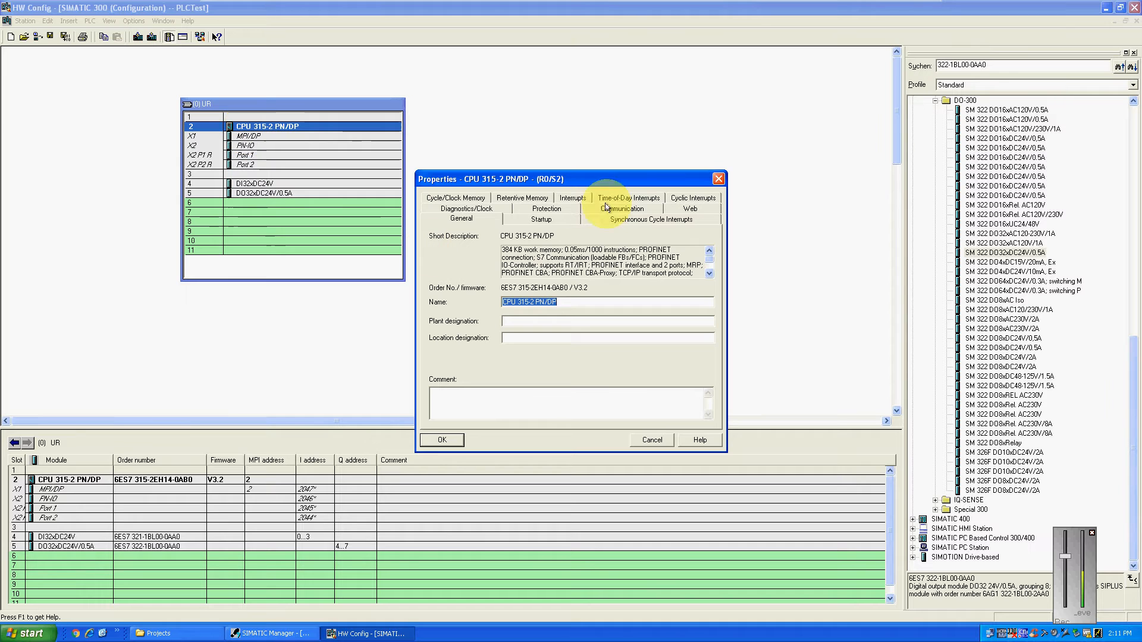
{"action": "left_click", "coordinate": [557, 320]}
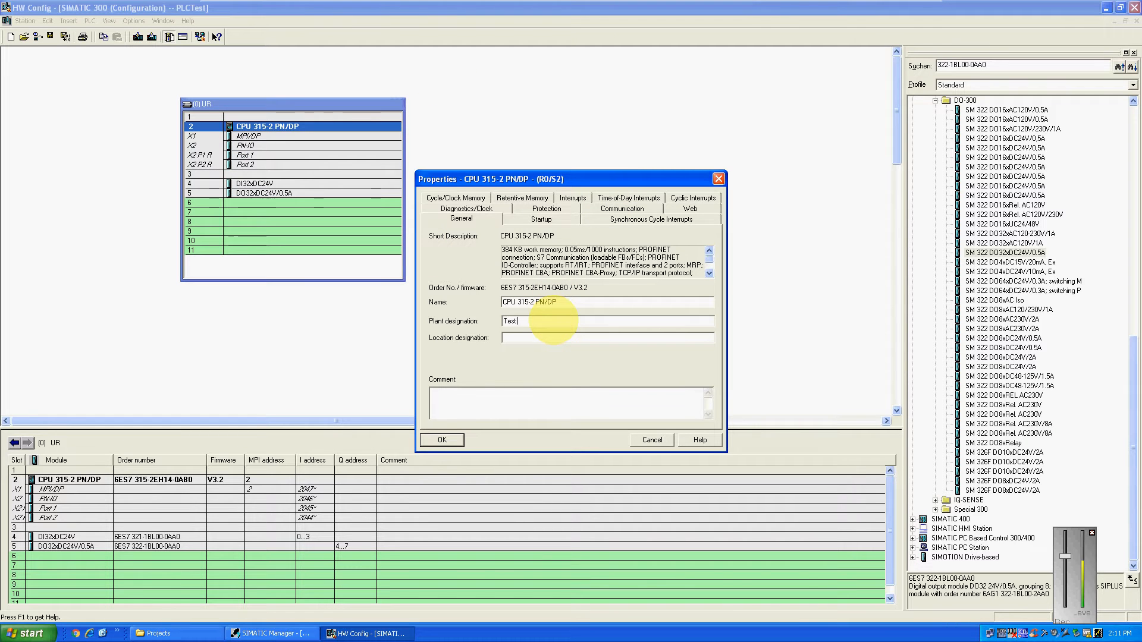
{"action": "type", "text": "Test Bench PLC"}
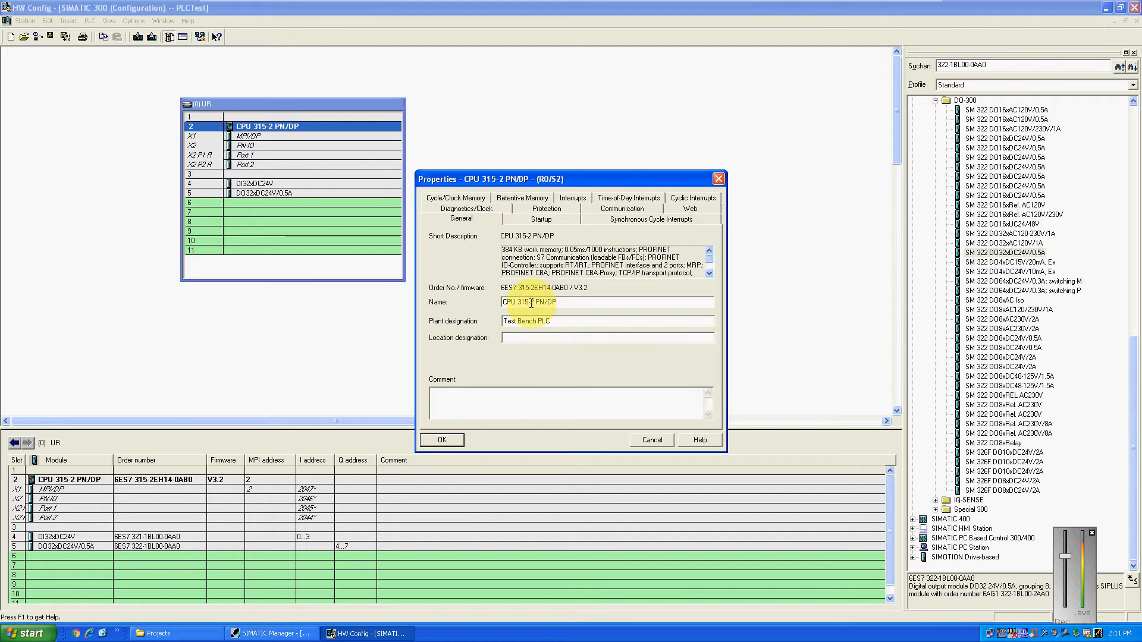
Review the CPU's startup settings and try the write and read/write protection levels before restoring level 1, Keyswitch setting.
{"action": "left_click", "coordinate": [541, 220]}
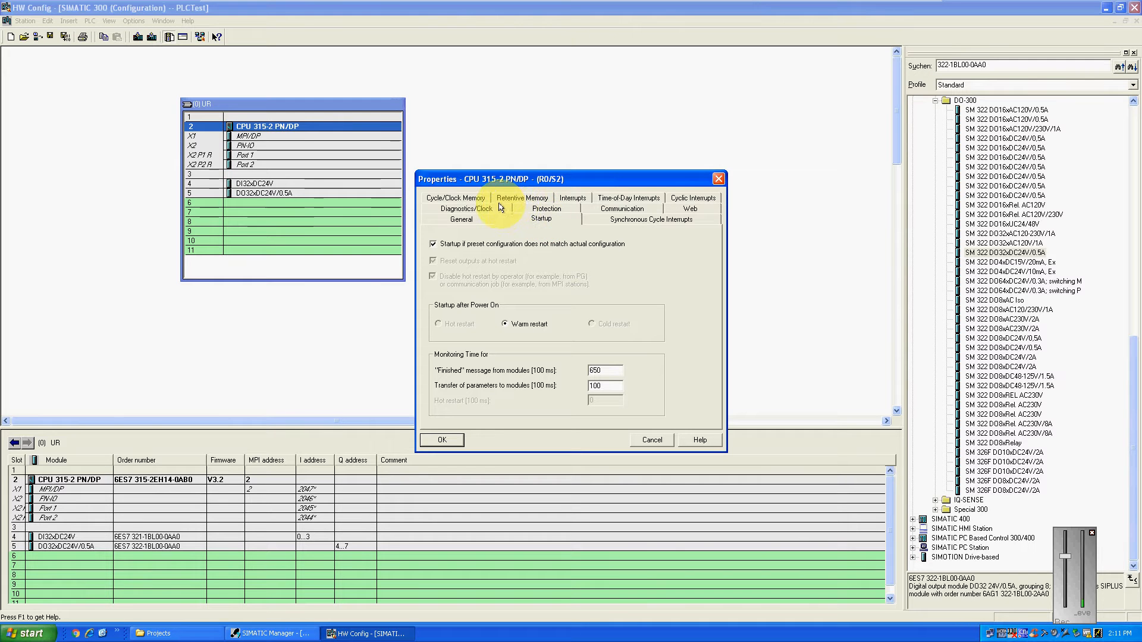
{"action": "left_click", "coordinate": [521, 210]}
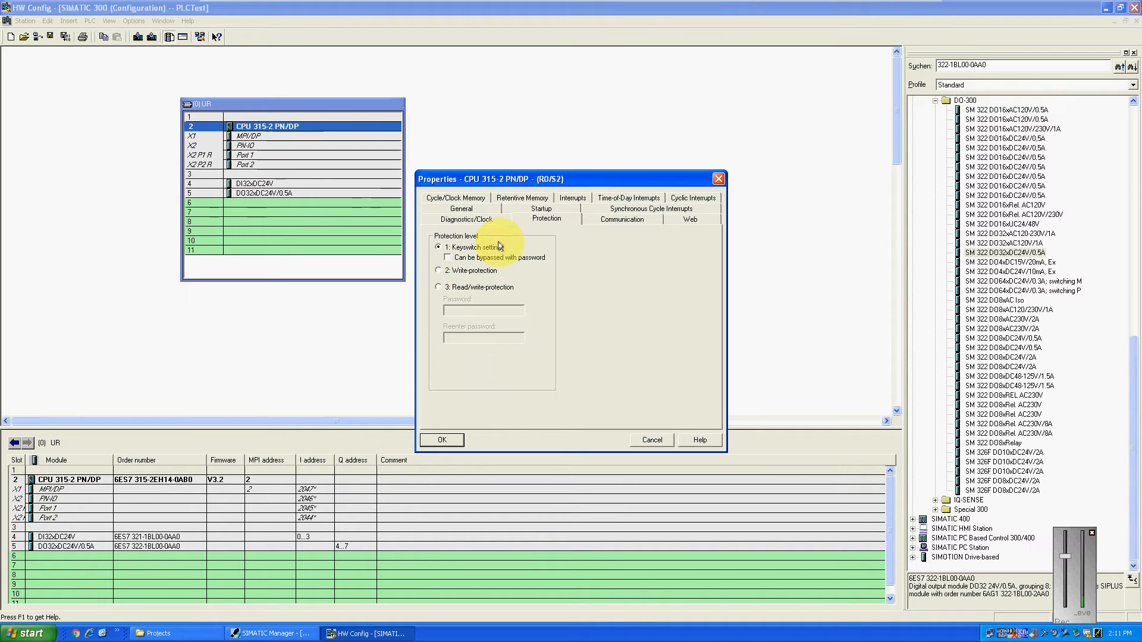
{"action": "left_click", "coordinate": [439, 271]}
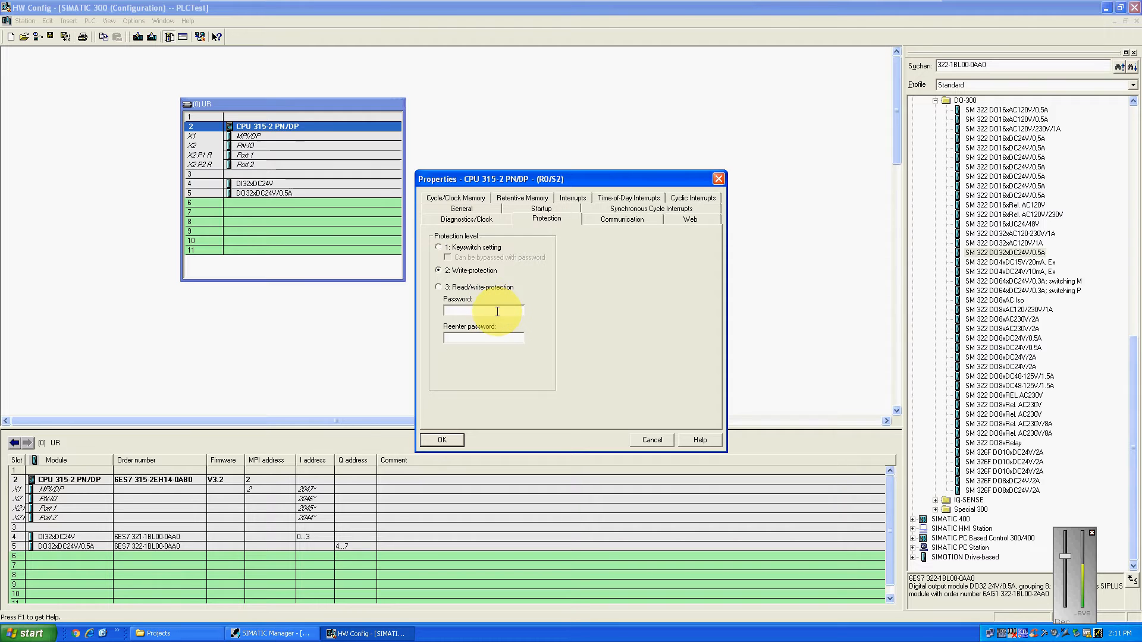
{"action": "left_click", "coordinate": [439, 288]}
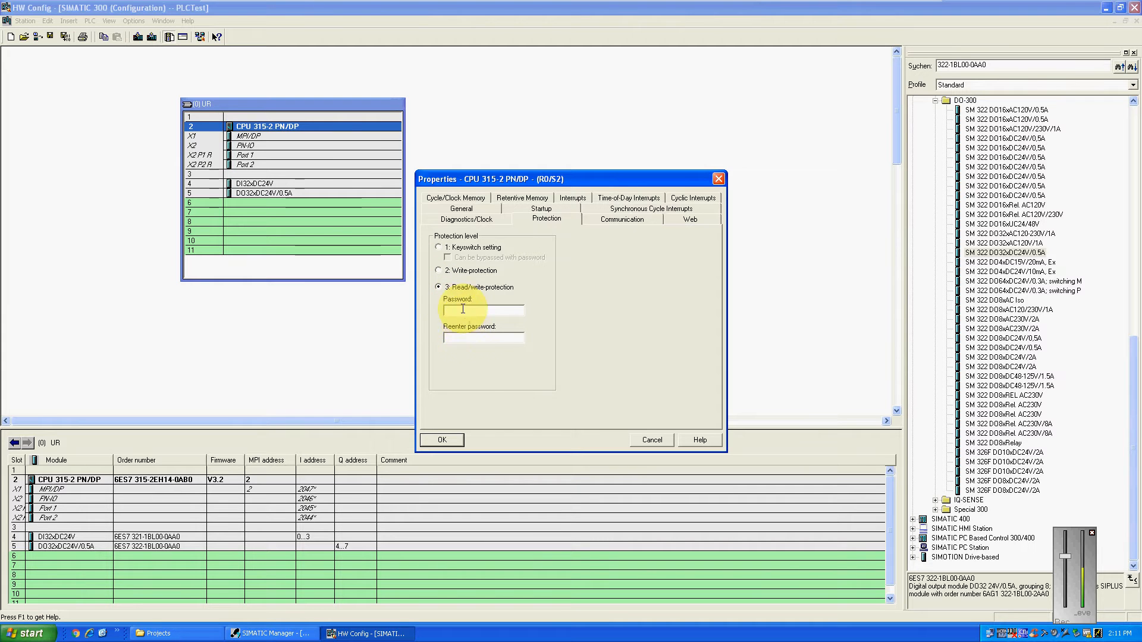
{"action": "left_click", "coordinate": [439, 247]}
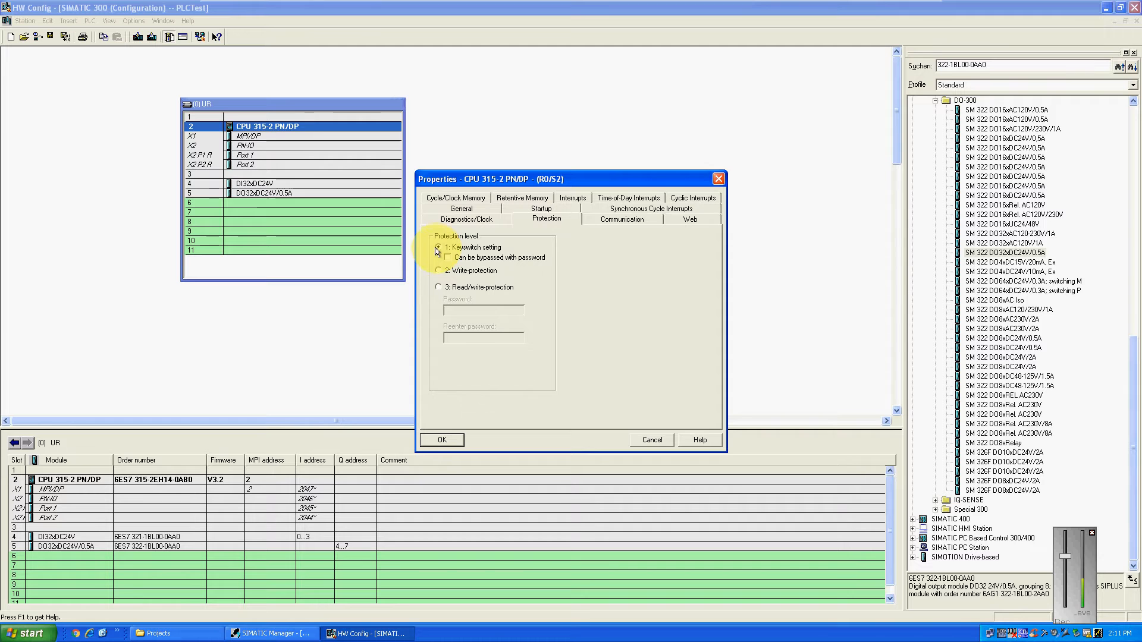
Enable the CPU's clock memory with memory byte 0, check the web server settings and accept the CPU properties.
{"action": "left_click", "coordinate": [462, 198]}
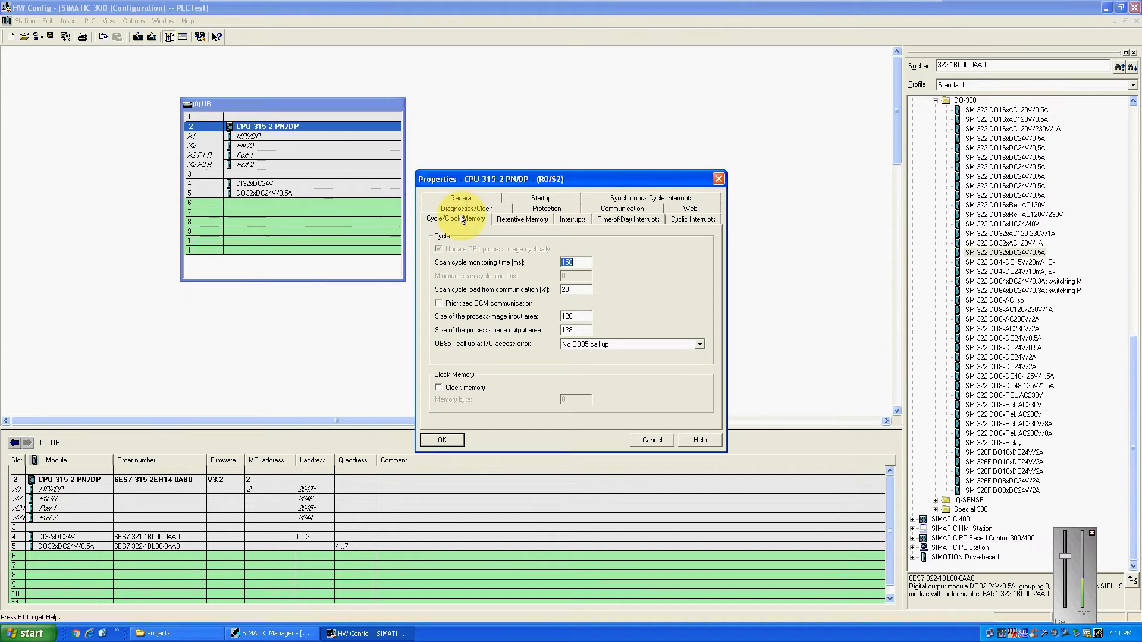
{"action": "left_click", "coordinate": [439, 389]}
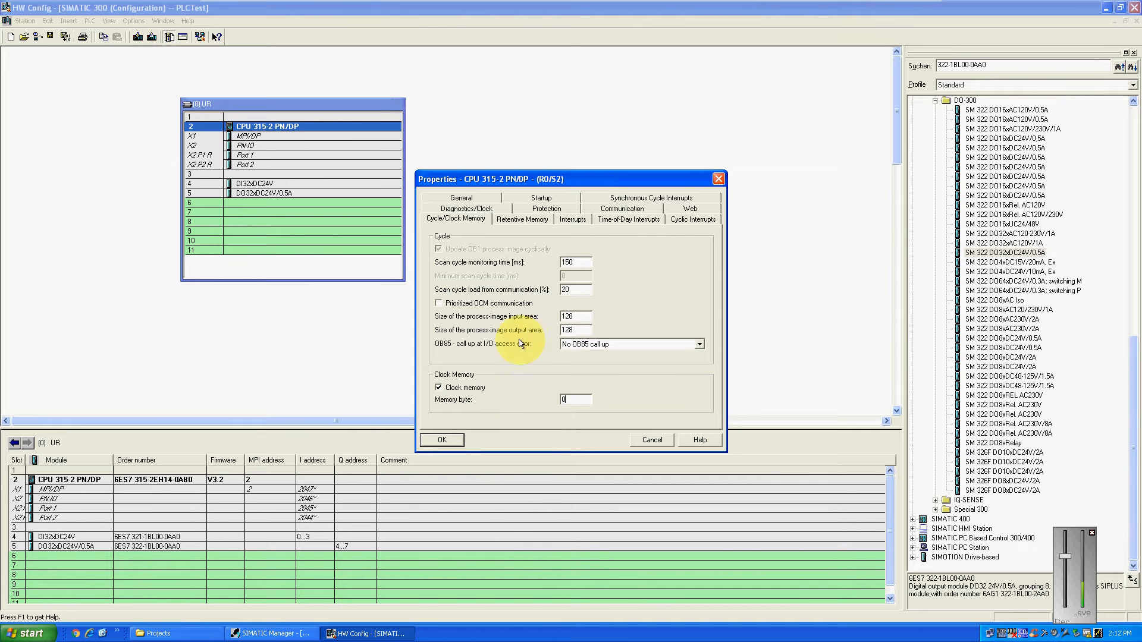
{"action": "left_click", "coordinate": [669, 209]}
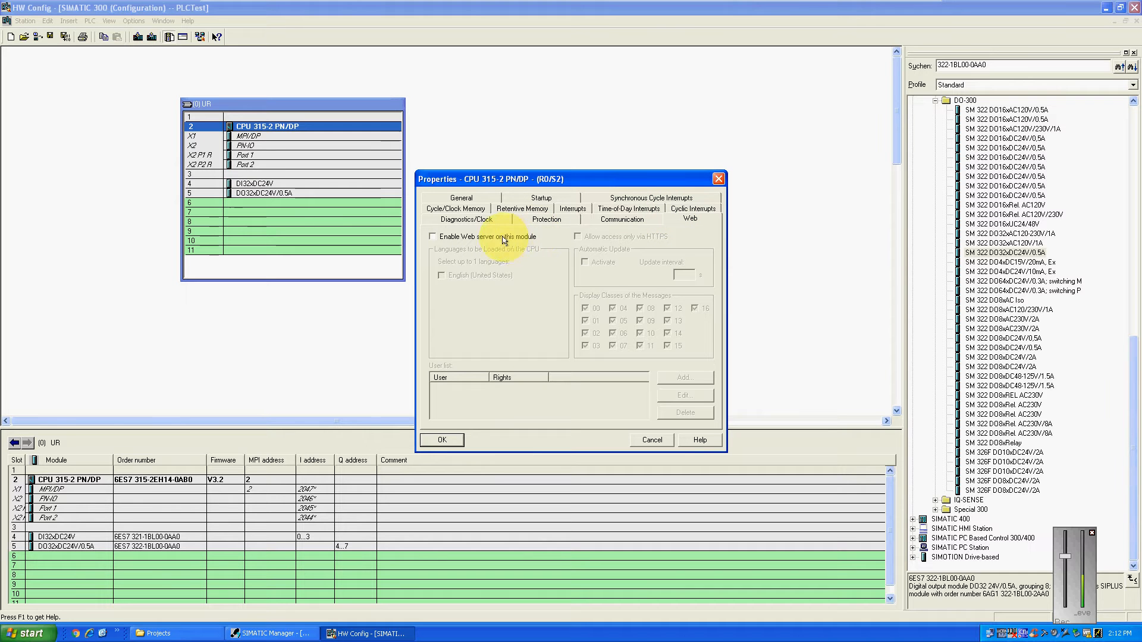
{"action": "left_click", "coordinate": [442, 441]}
{"action": "left_click", "coordinate": [472, 377]}
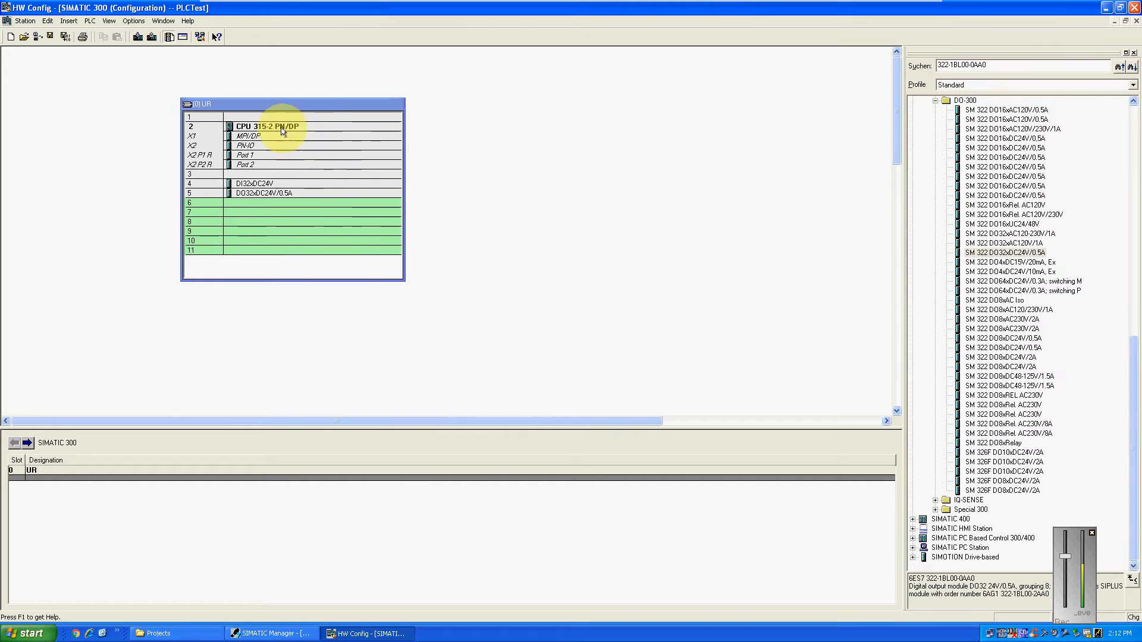
Open the network configuration, storing the station changes, and move the SIMATIC 300 station and the MPI subnet line into clear space.
{"action": "left_click", "coordinate": [201, 37]}
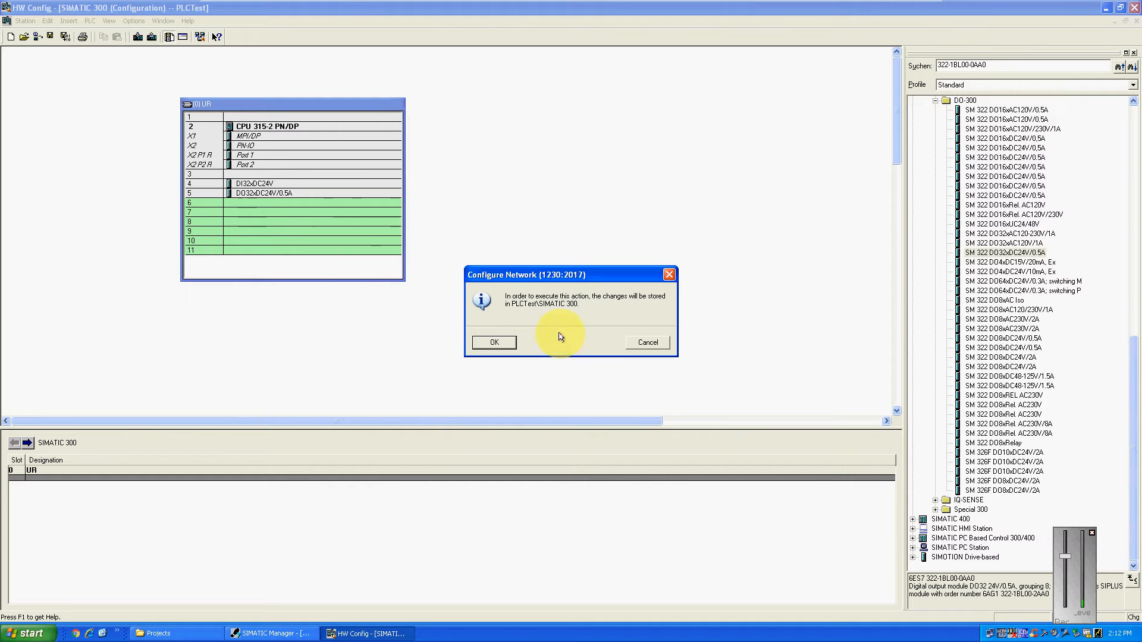
{"action": "left_click", "coordinate": [496, 346]}
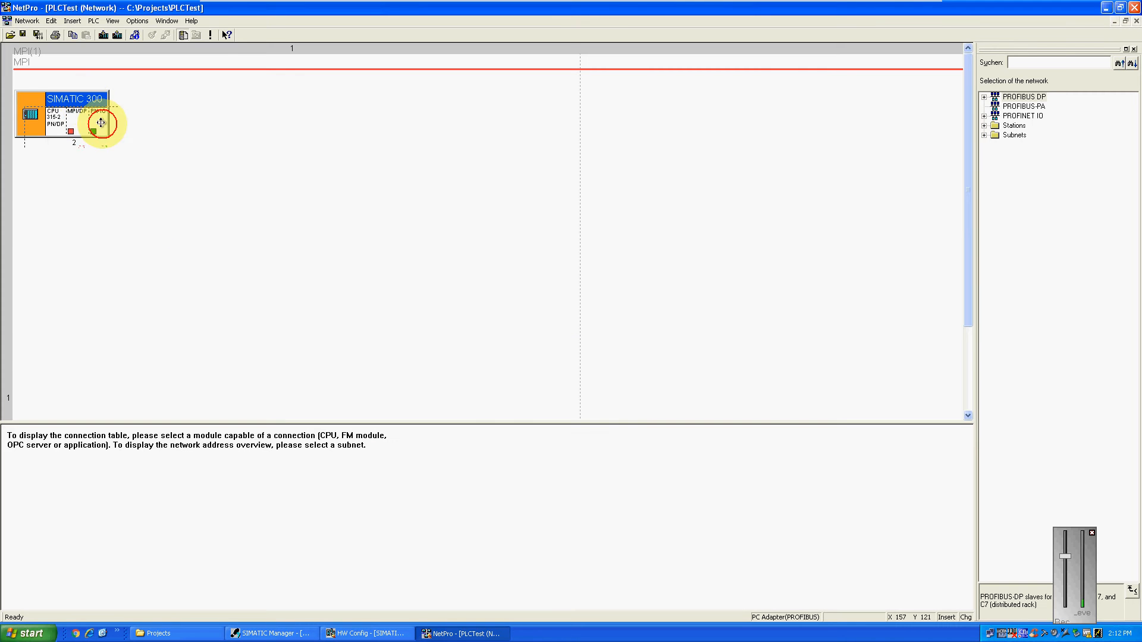
{"action": "left_click_drag", "start_coordinate": [102, 122], "coordinate": [246, 192]}
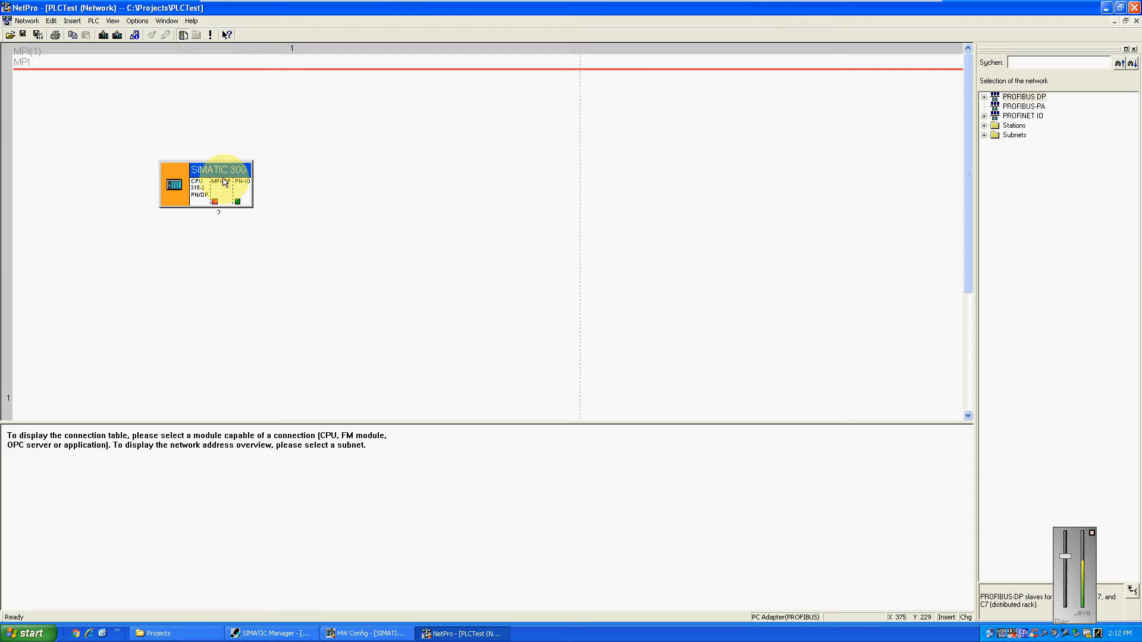
{"action": "left_click_drag", "start_coordinate": [253, 69], "coordinate": [253, 113]}
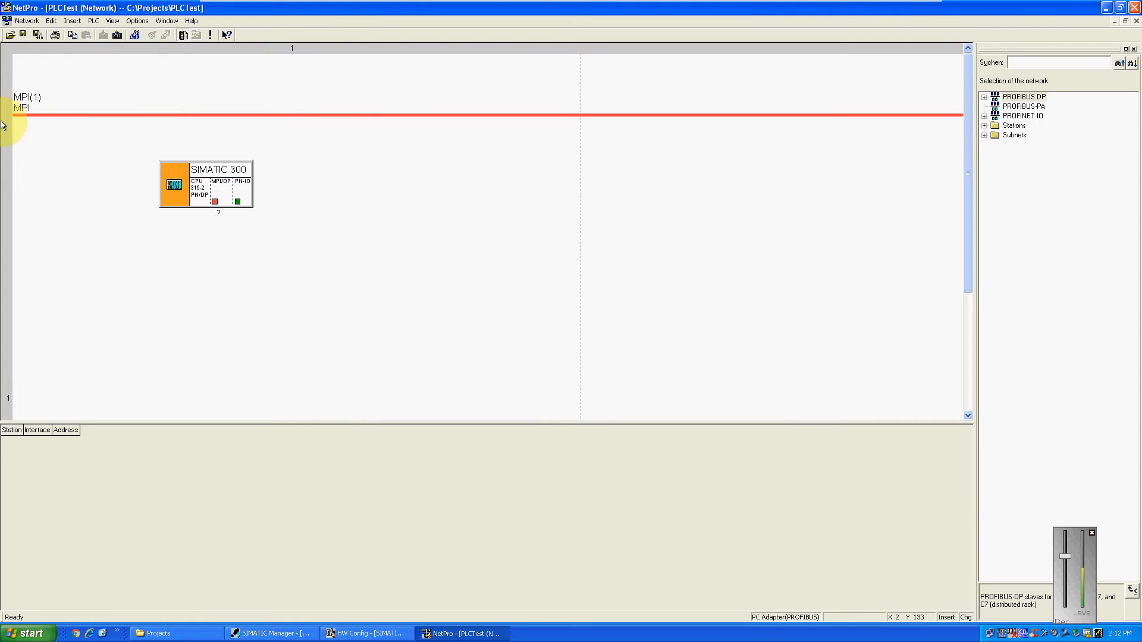
Change the MPI/DP interface type to PROFIBUS and connect it at address 2 to a new 1.5 Mbps subnet named PROFIBUS.
{"action": "double_click", "coordinate": [223, 195]}
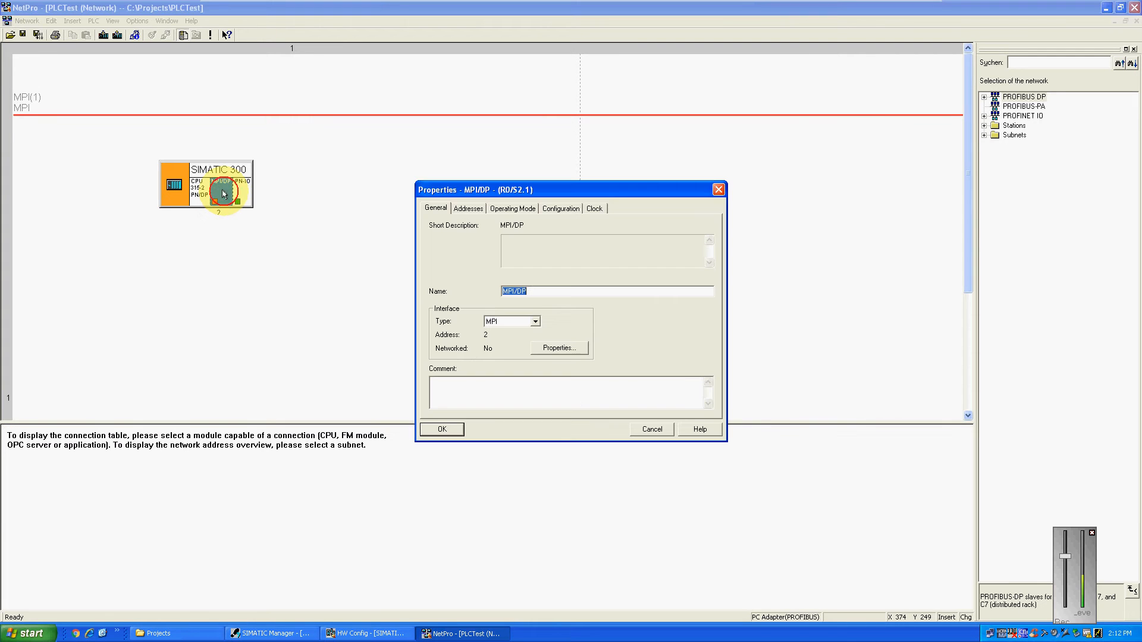
{"action": "left_click", "coordinate": [536, 322]}
{"action": "left_click", "coordinate": [505, 342]}
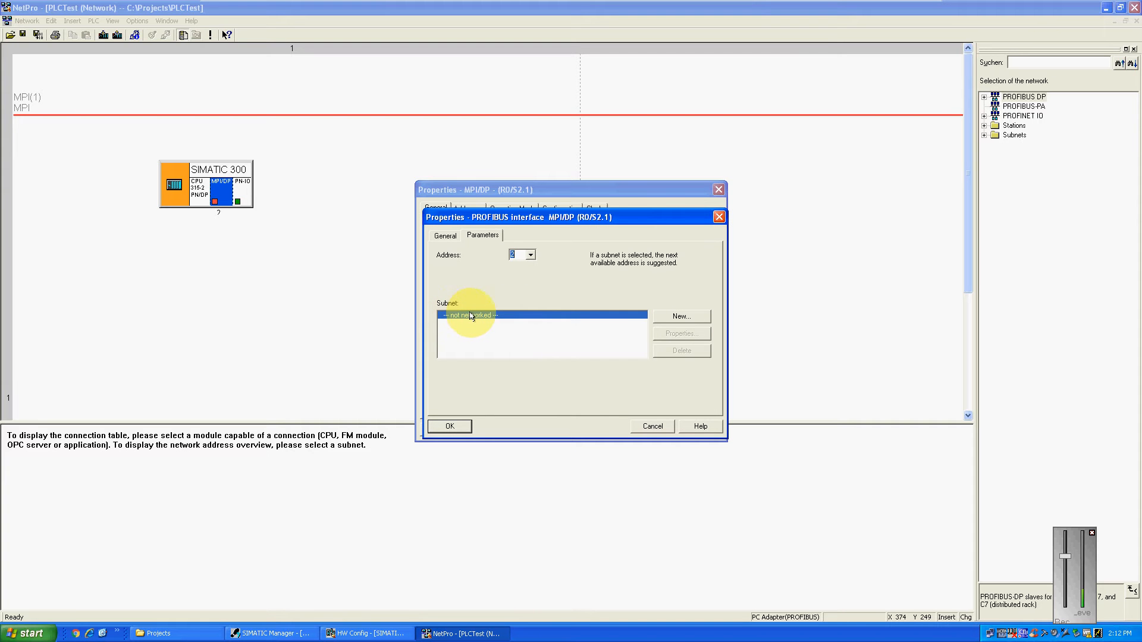
{"action": "left_click", "coordinate": [686, 316]}
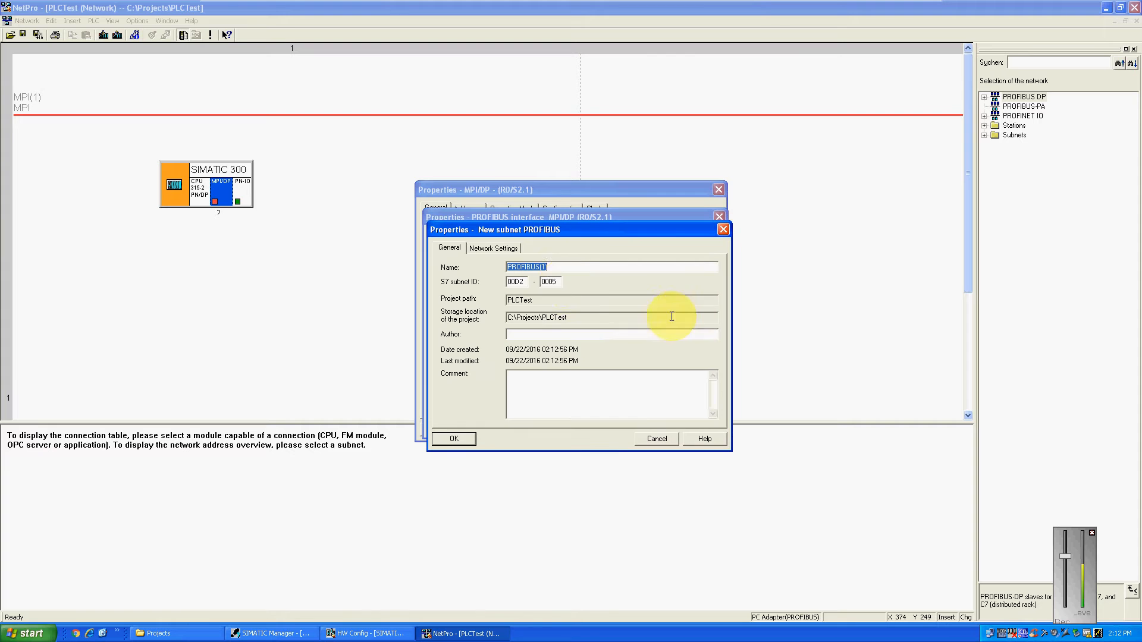
{"action": "left_click", "coordinate": [562, 270]}
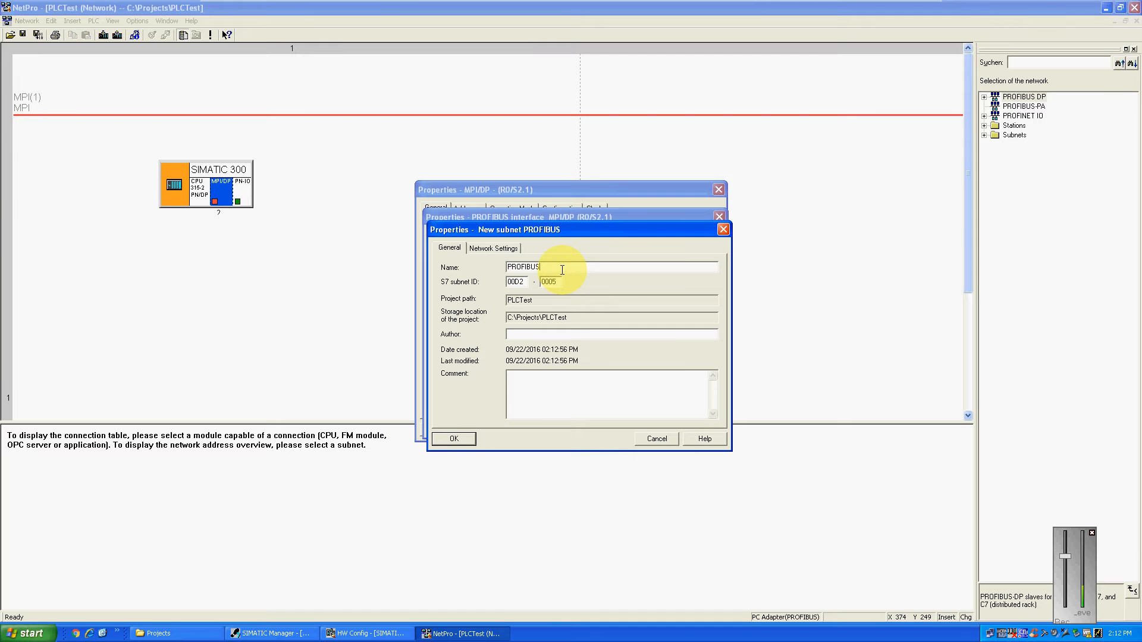
{"action": "left_click", "coordinate": [468, 439]}
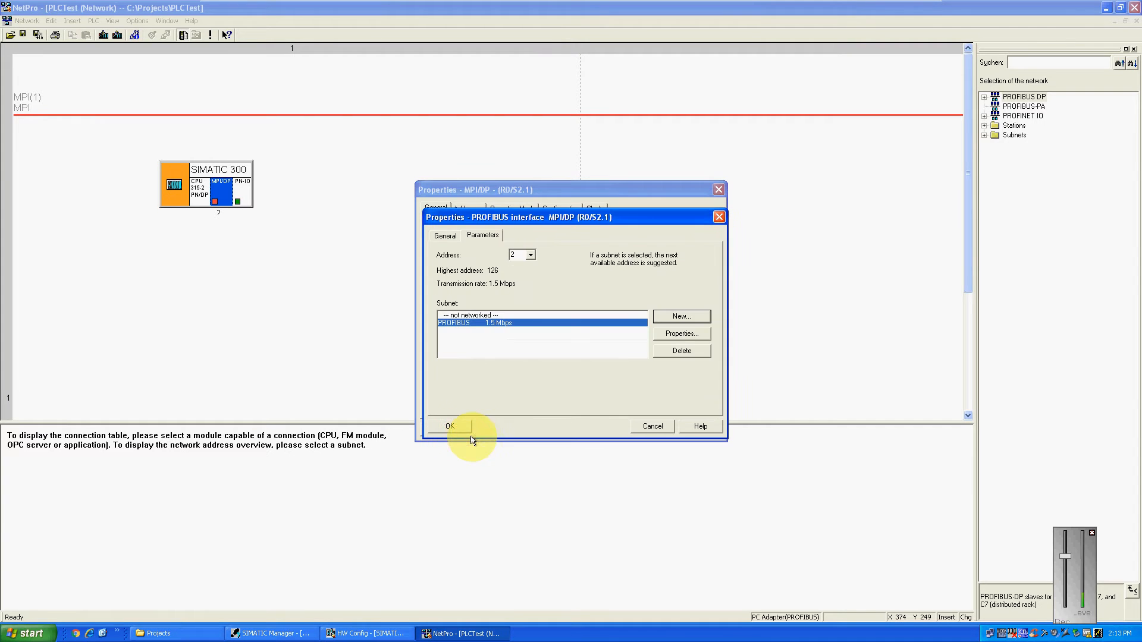
{"action": "left_click", "coordinate": [468, 427]}
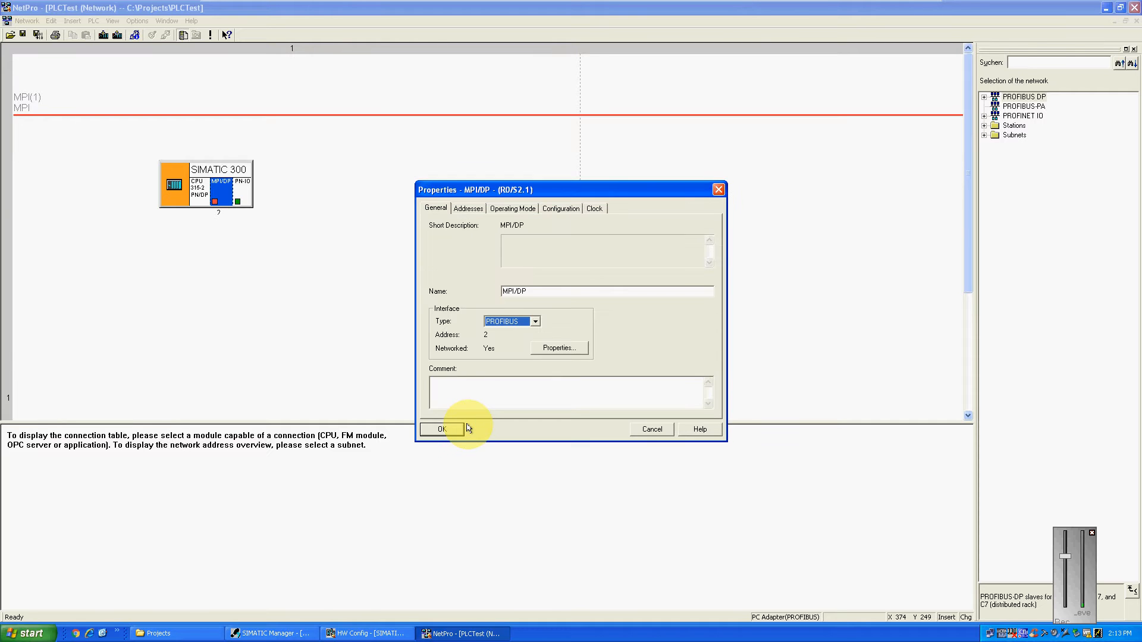
Check the MPI/DP interface's addresses, DP master operating mode, configuration and clock settings, and accept its properties.
{"action": "left_click", "coordinate": [469, 208]}
{"action": "left_click", "coordinate": [511, 208]}
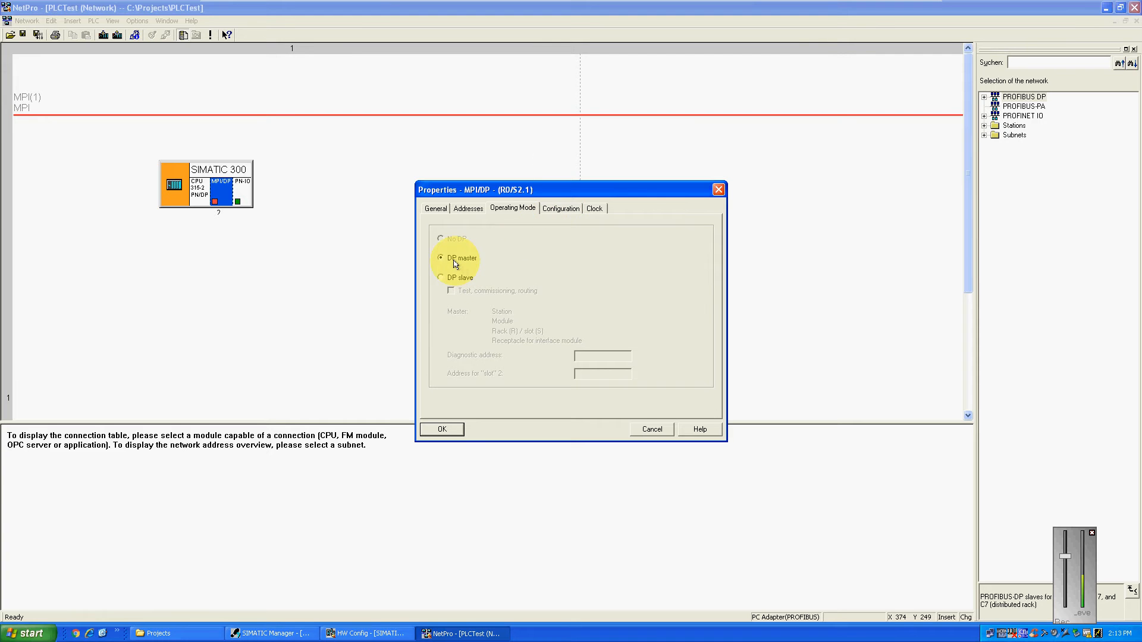
{"action": "left_click", "coordinate": [559, 209]}
{"action": "left_click", "coordinate": [589, 209]}
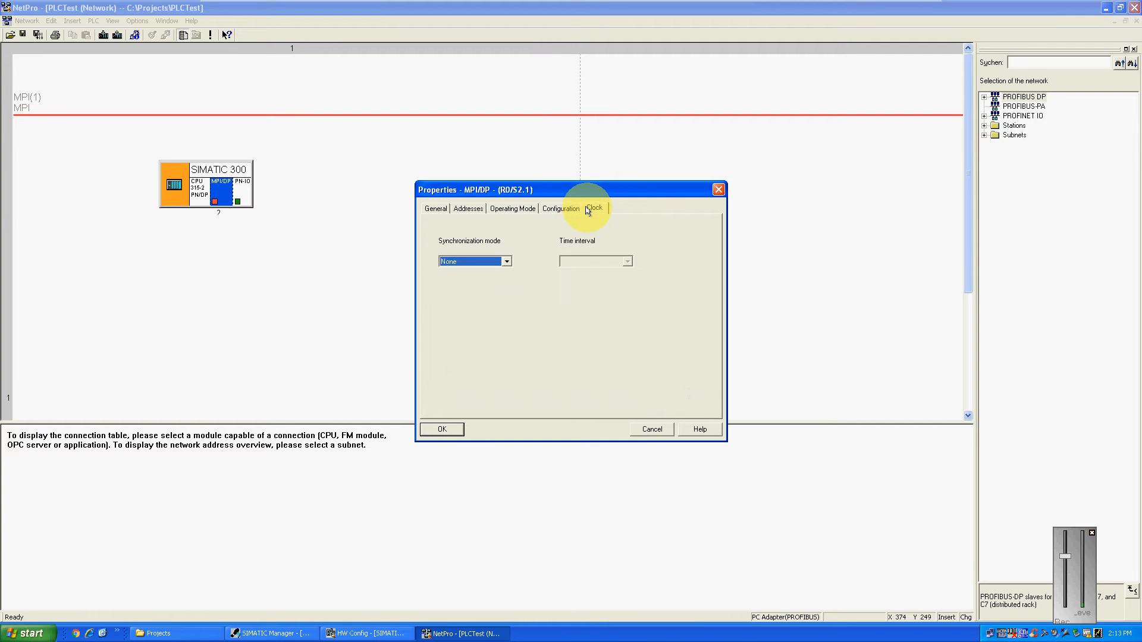
{"action": "left_click", "coordinate": [443, 428]}
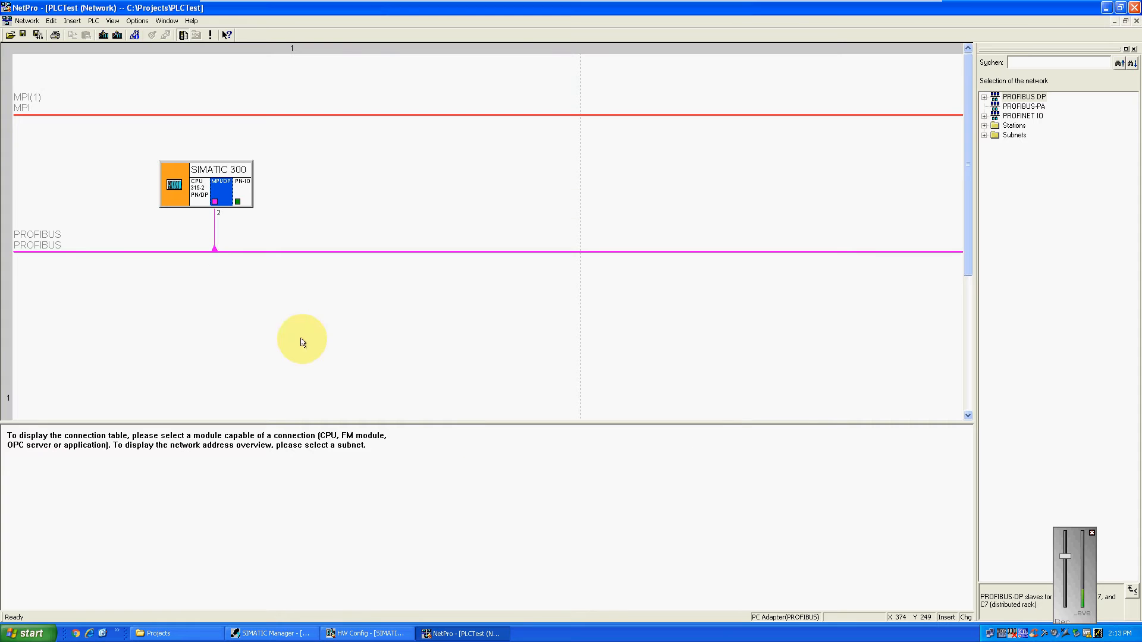
Move the PROFIBUS subnet line farther below the SIMATIC 300 station in the network view.
{"action": "left_click_drag", "start_coordinate": [237, 260], "coordinate": [238, 304]}
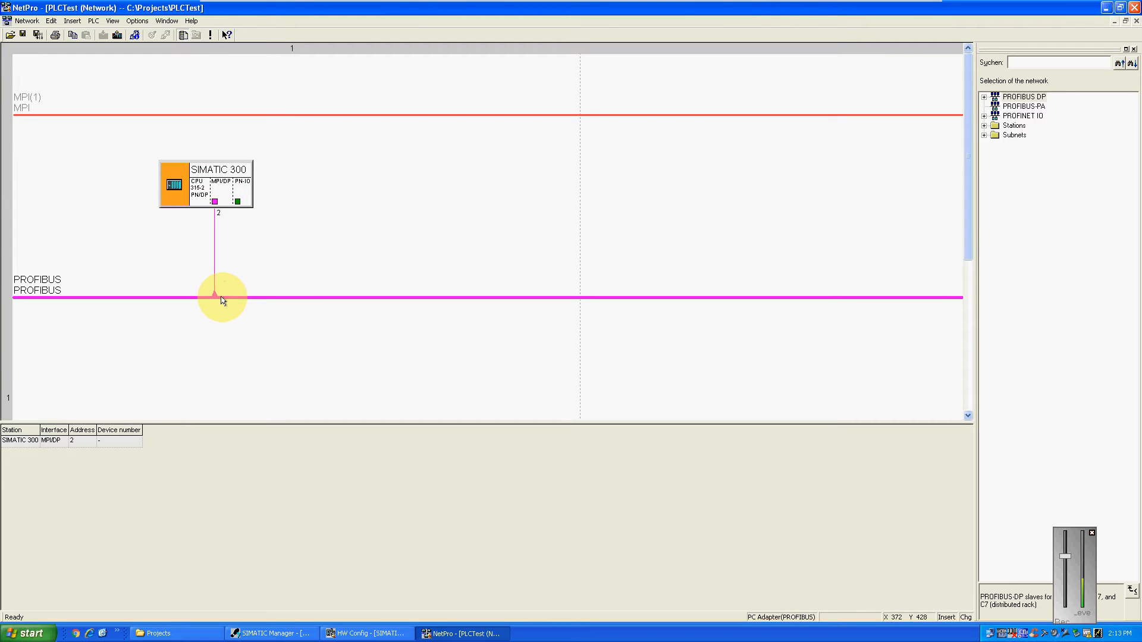
{"action": "mouse_move", "coordinate": [222, 300]}
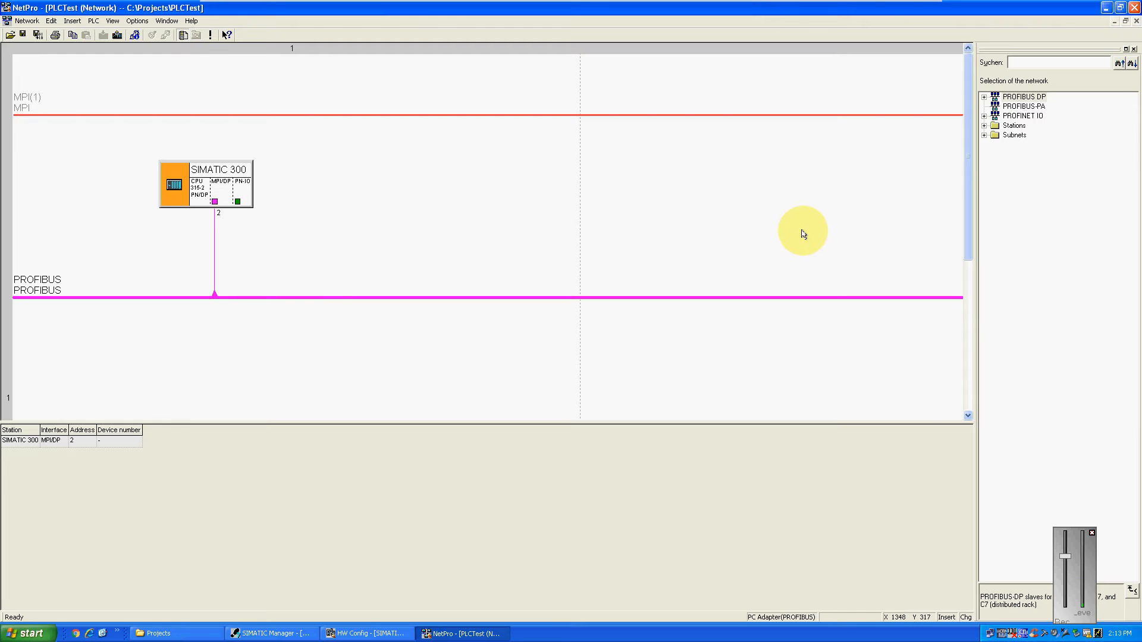
Add an Industrial Ethernet subnet to the network view below the PROFIBUS subnet line.
{"action": "left_click", "coordinate": [984, 116]}
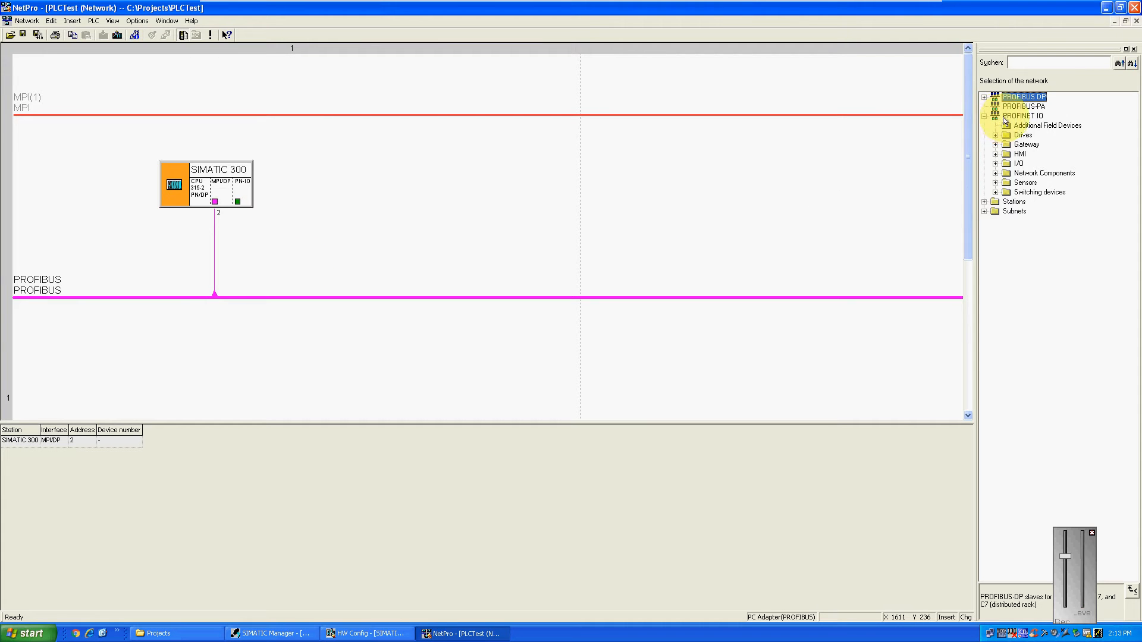
{"action": "left_click", "coordinate": [985, 211]}
{"action": "left_click_drag", "start_coordinate": [1038, 231], "coordinate": [1006, 212]}
{"action": "left_click_drag", "start_coordinate": [1026, 248], "coordinate": [247, 377]}
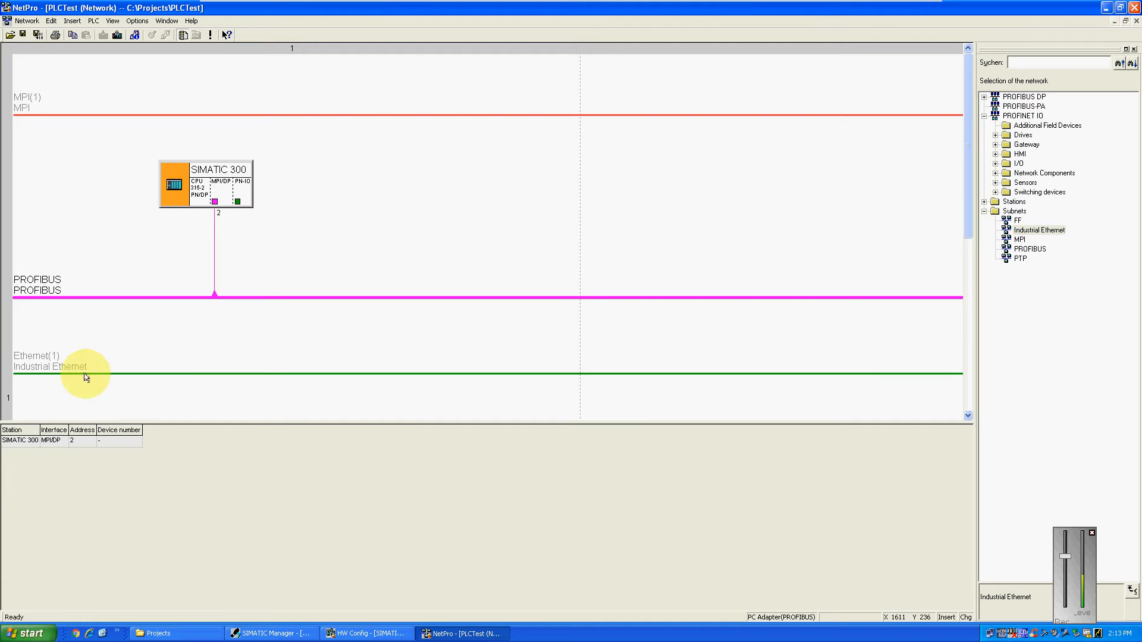
Rename the Industrial Ethernet subnet as Ethernet and connect the SIMATIC 300 station's PN-IO interface to it.
{"action": "double_click", "coordinate": [52, 368]}
{"action": "left_click", "coordinate": [547, 254]}
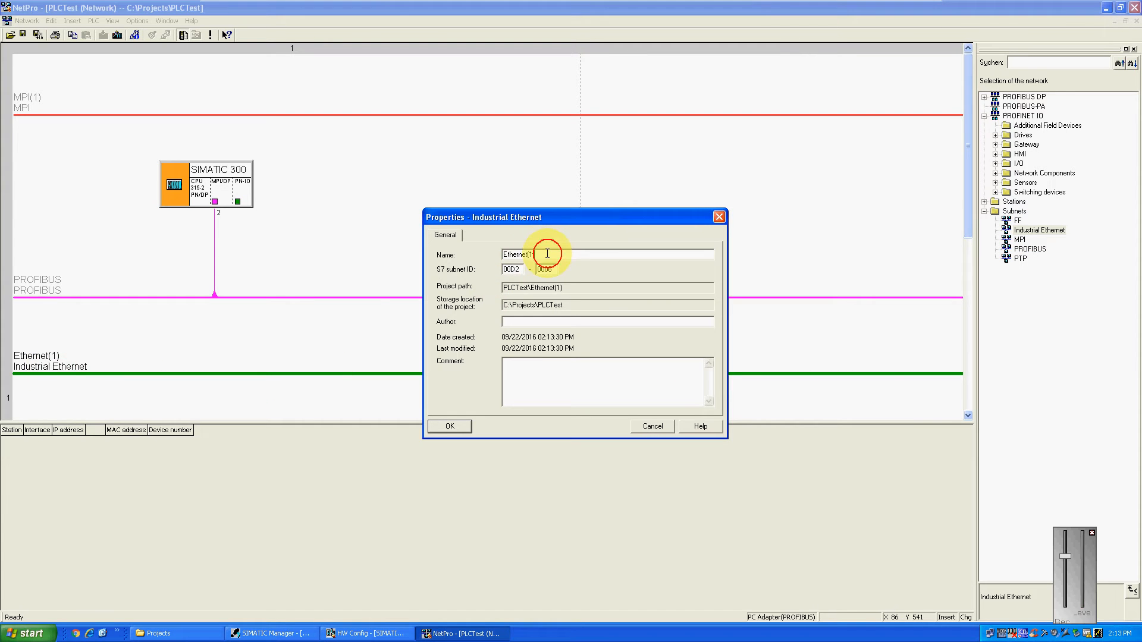
{"action": "left_click", "coordinate": [462, 426]}
{"action": "left_click", "coordinate": [236, 197]}
{"action": "left_click_drag", "start_coordinate": [237, 197], "coordinate": [248, 375]}
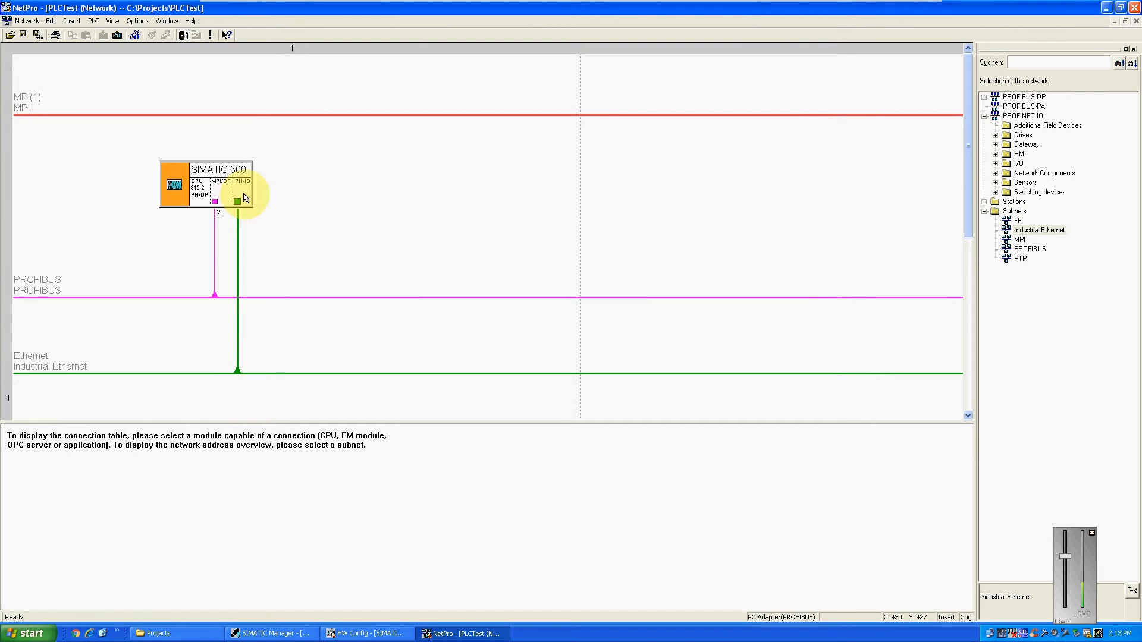
Delete the unused MPI(1) subnet from the network and collapse the PROFINET IO catalog group.
{"action": "left_click", "coordinate": [238, 115]}
{"action": "right_click", "coordinate": [238, 116]}
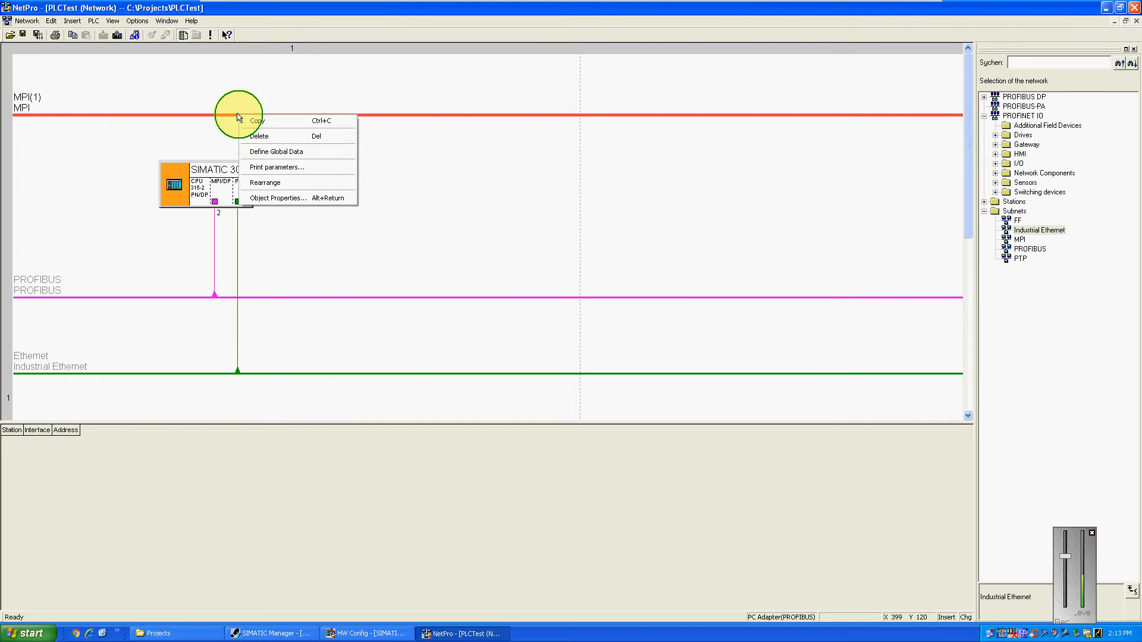
{"action": "left_click", "coordinate": [256, 135]}
{"action": "left_click", "coordinate": [493, 344]}
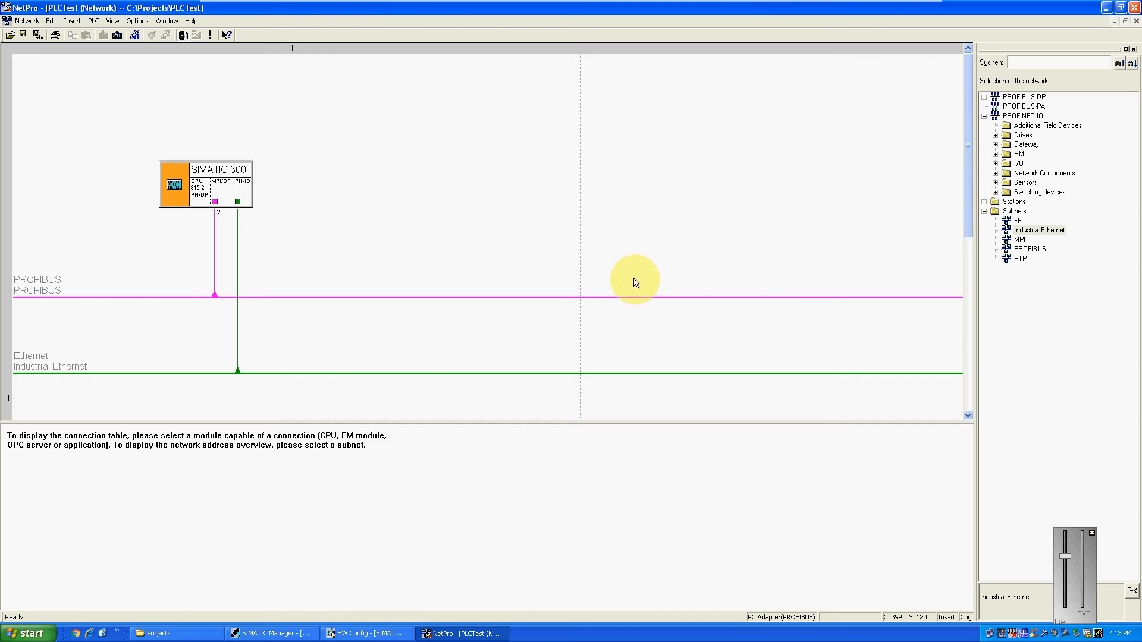
{"action": "left_click", "coordinate": [984, 116]}
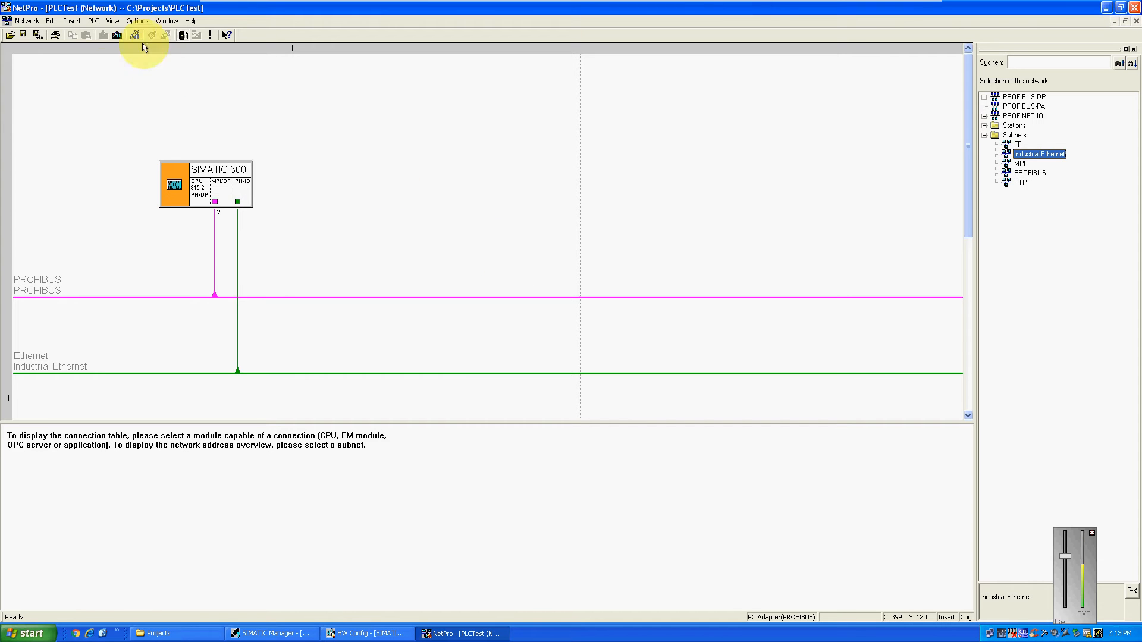
Switch to SIMATIC Manager, check the PG/PC interface's parameter assignment without changing it, and return to NetPro.
{"action": "left_click", "coordinate": [94, 20]}
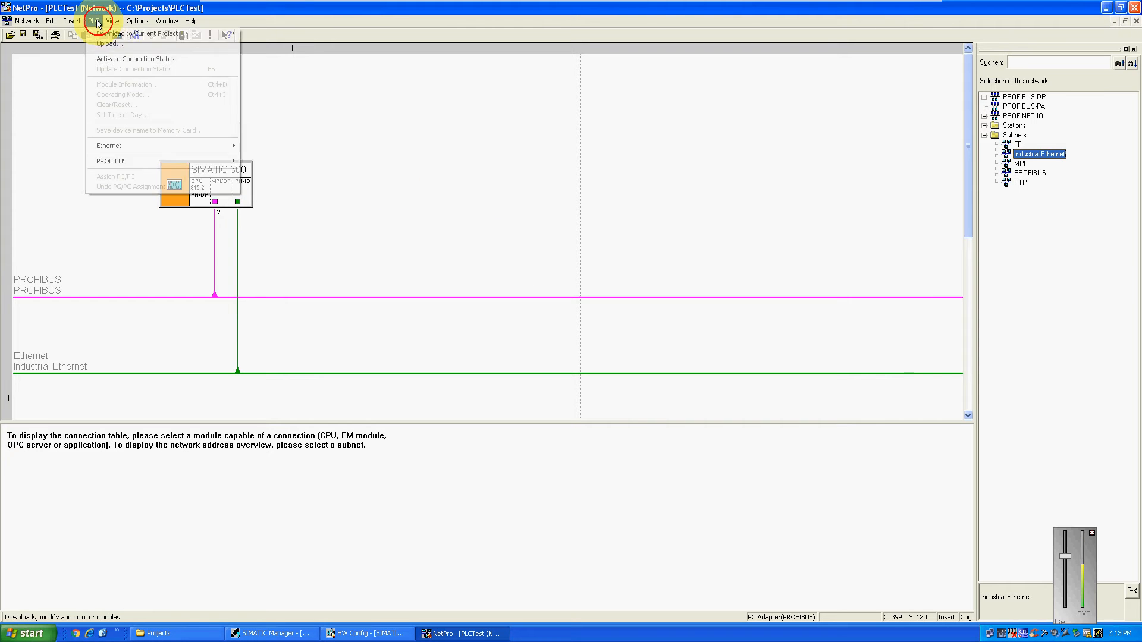
{"action": "left_click", "coordinate": [392, 288]}
{"action": "left_click", "coordinate": [310, 632]}
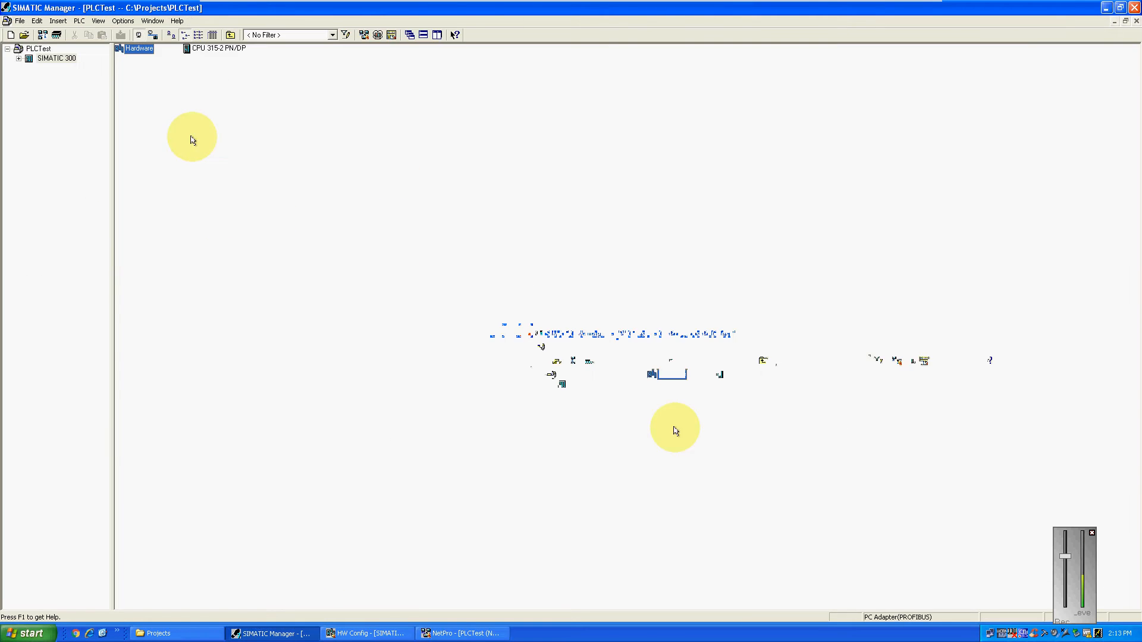
{"action": "left_click", "coordinate": [83, 21]}
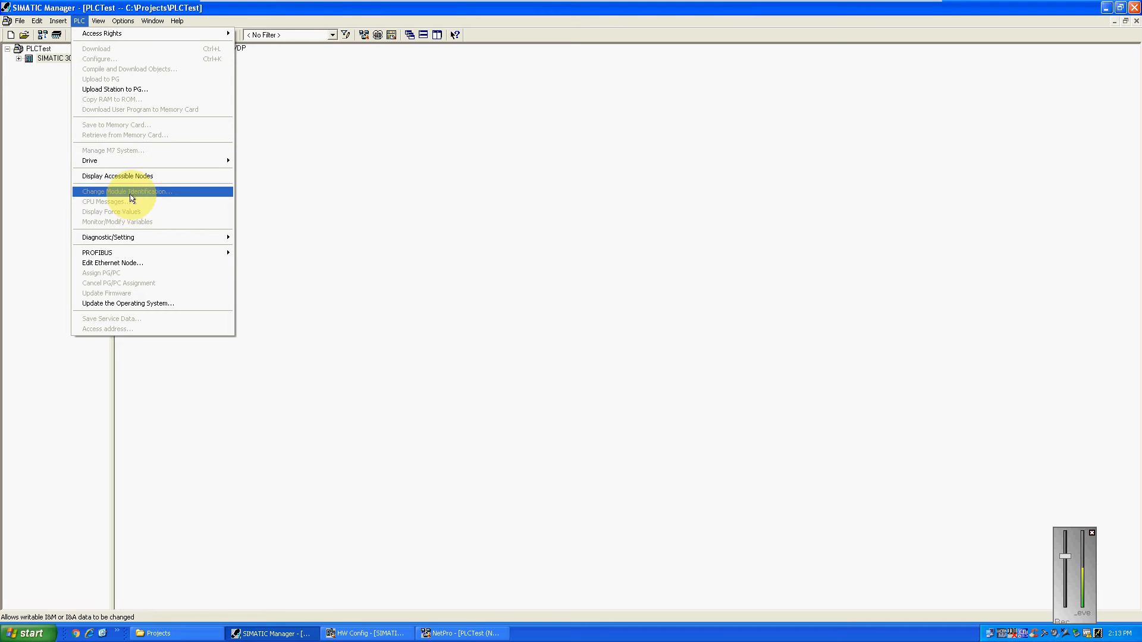
{"action": "mouse_move", "coordinate": [131, 17]}
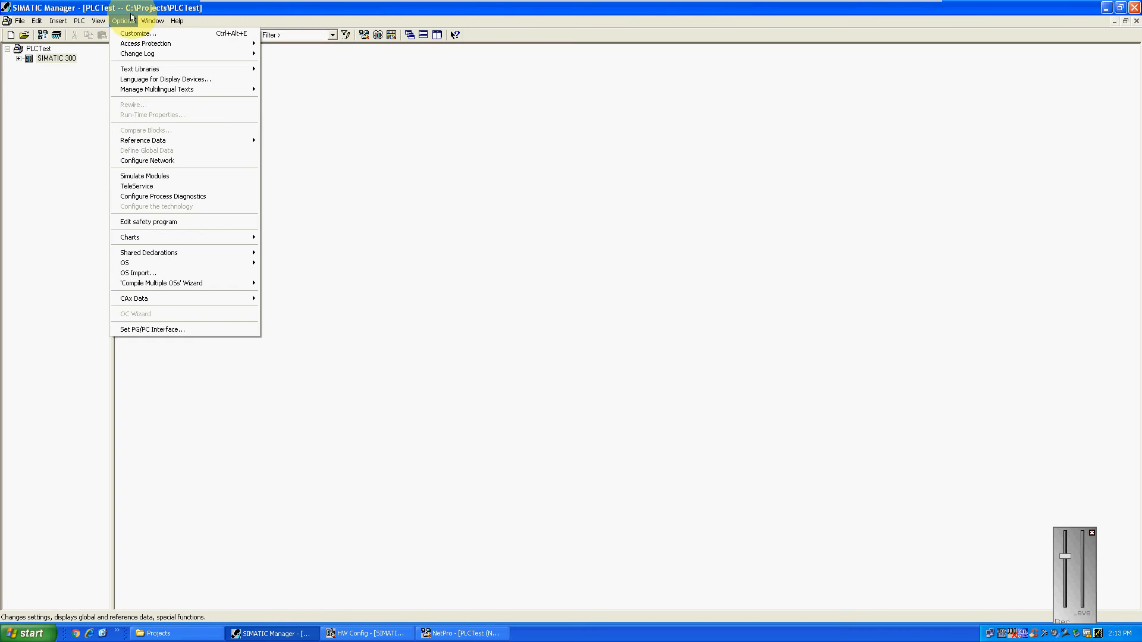
{"action": "left_click", "coordinate": [169, 337]}
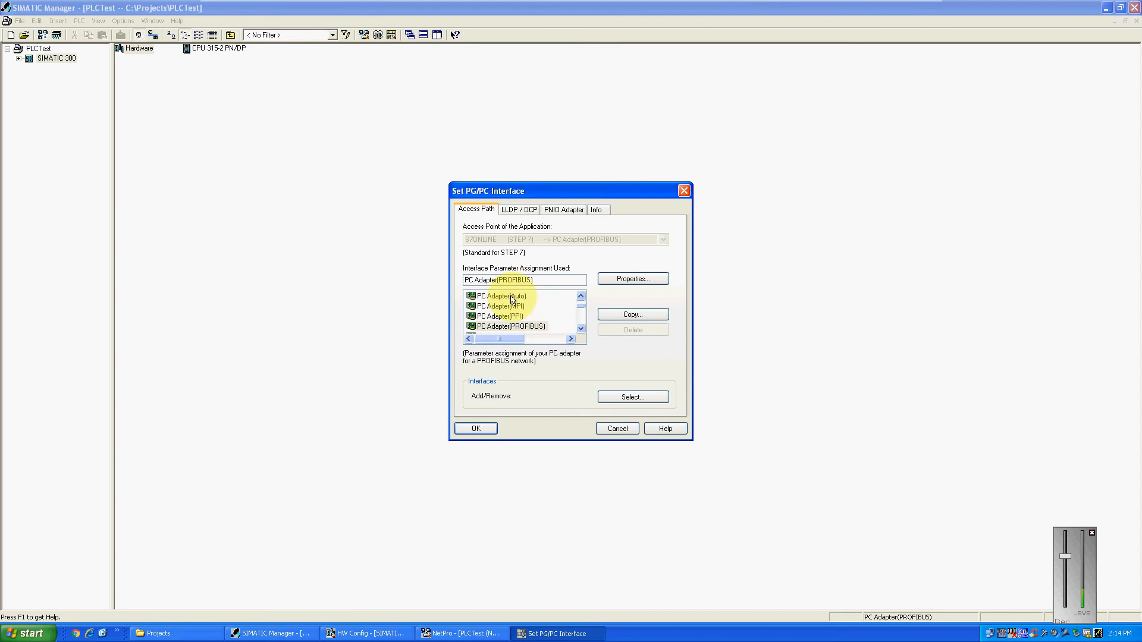
{"action": "left_click", "coordinate": [684, 192]}
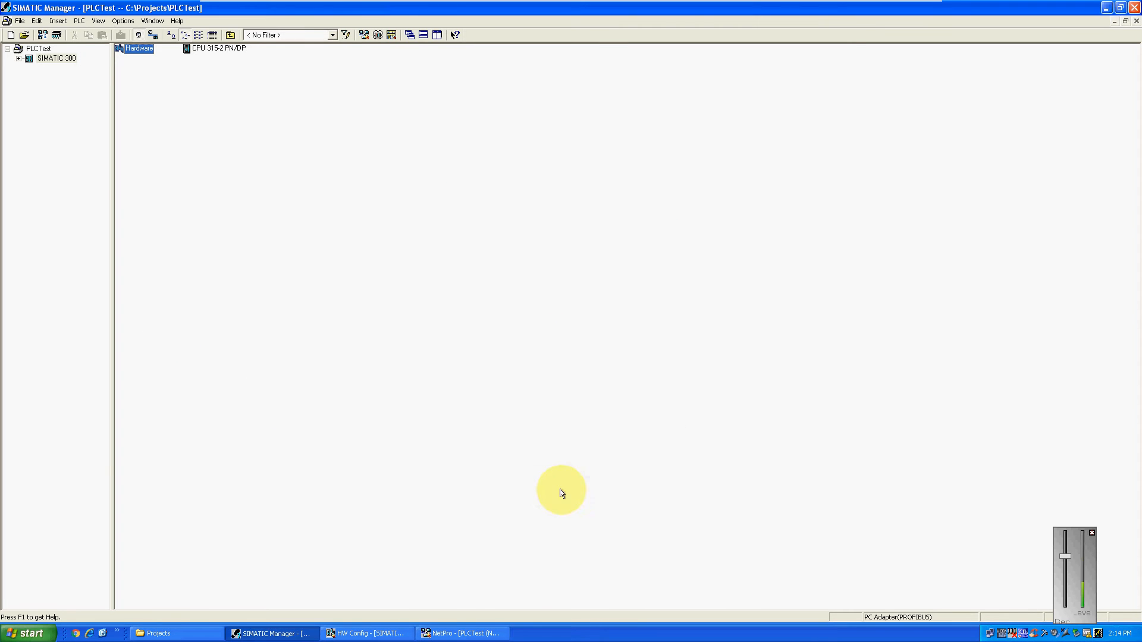
{"action": "key", "text": "alt+Tab"}
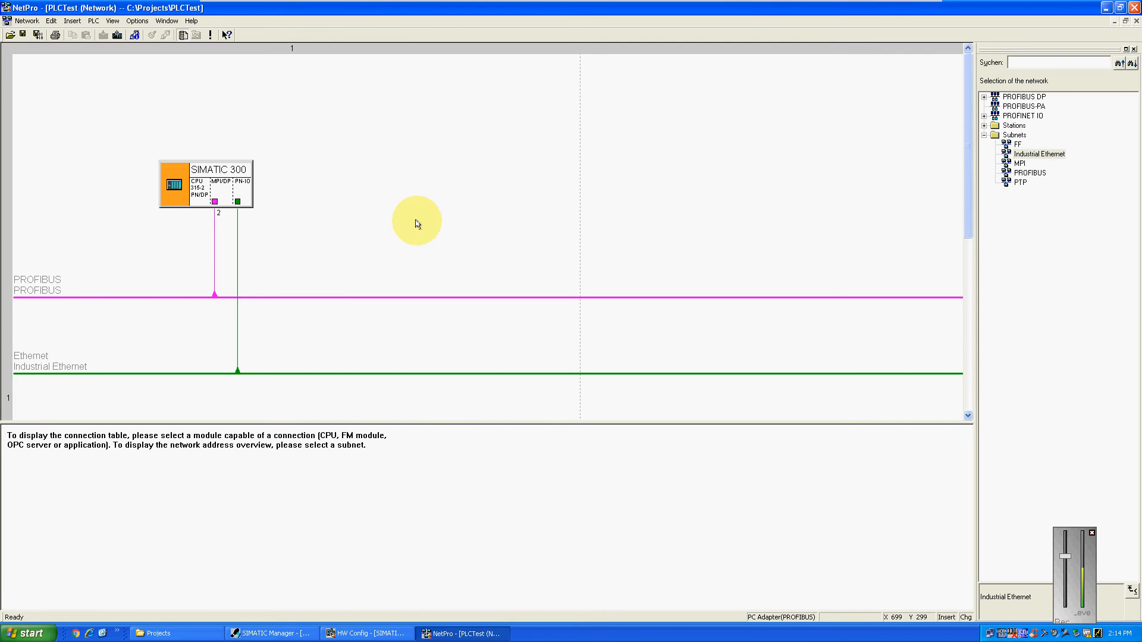
Insert a PG/PC station beside the SIMATIC 300 station and create a new PROFIBUS interface for it.
{"action": "left_click", "coordinate": [985, 126]}
{"action": "left_click_drag", "start_coordinate": [1018, 148], "coordinate": [391, 185]}
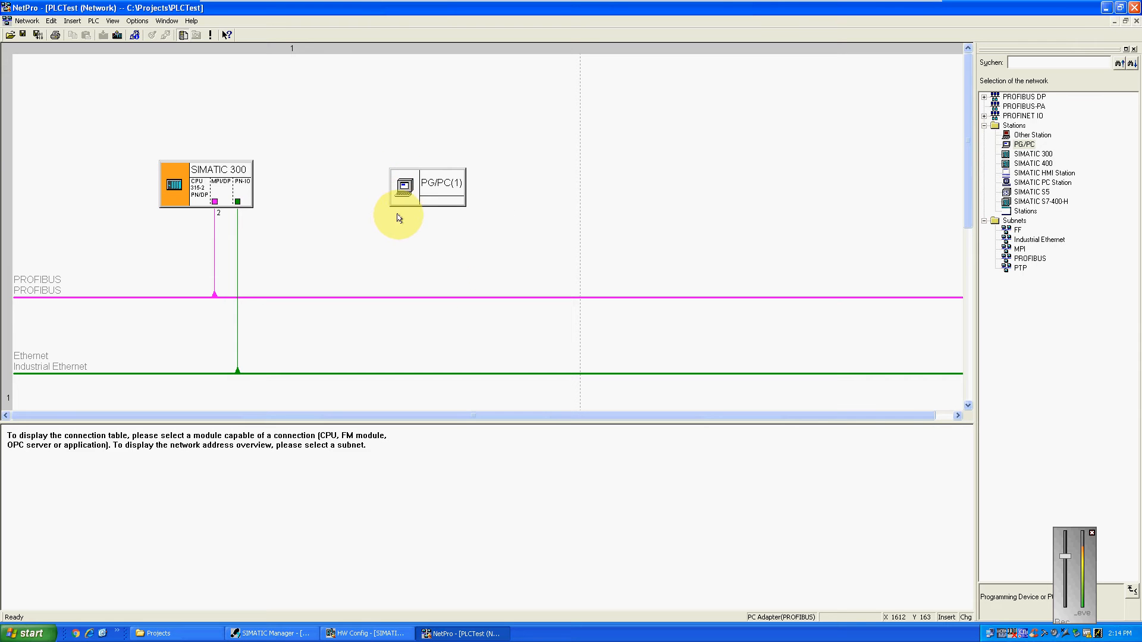
{"action": "double_click", "coordinate": [443, 189]}
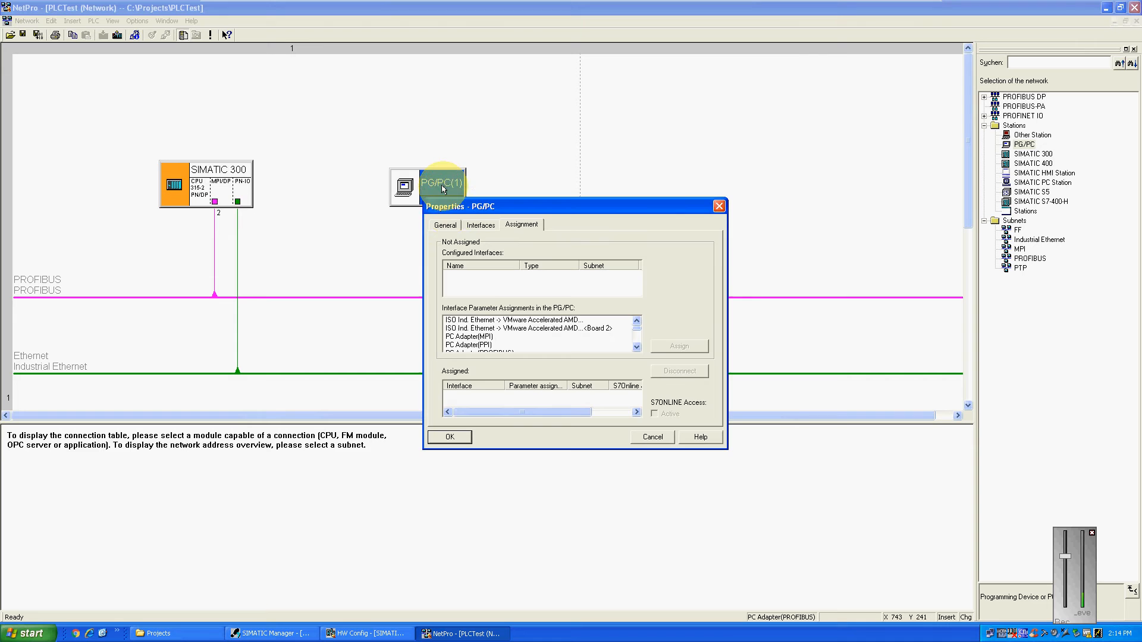
{"action": "left_click", "coordinate": [481, 225]}
{"action": "left_click", "coordinate": [486, 346]}
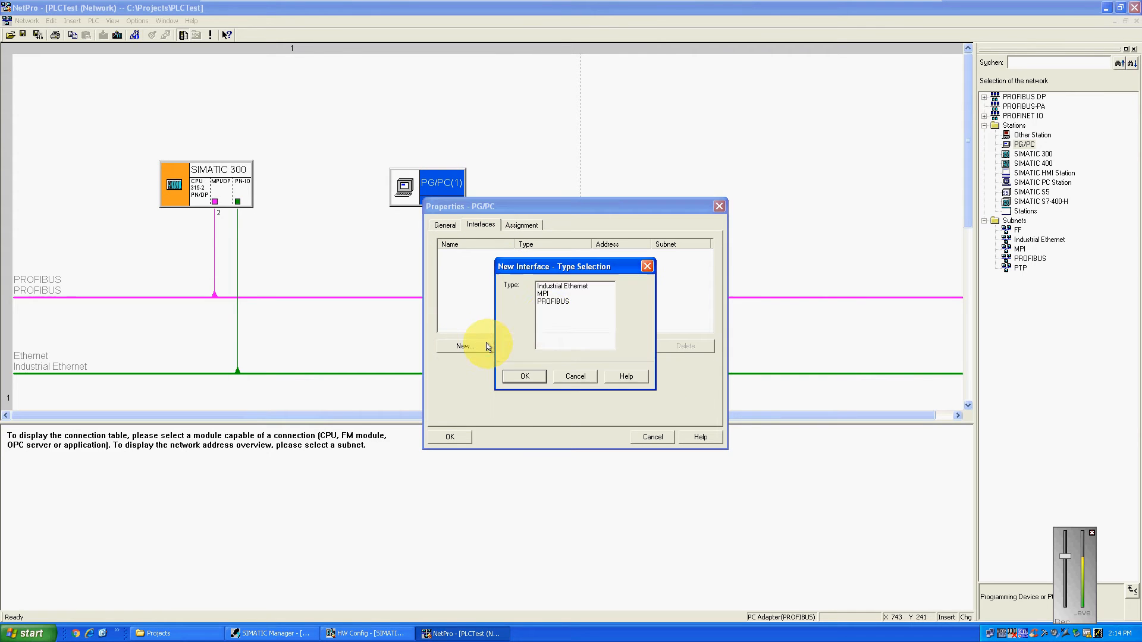
{"action": "left_click", "coordinate": [553, 301]}
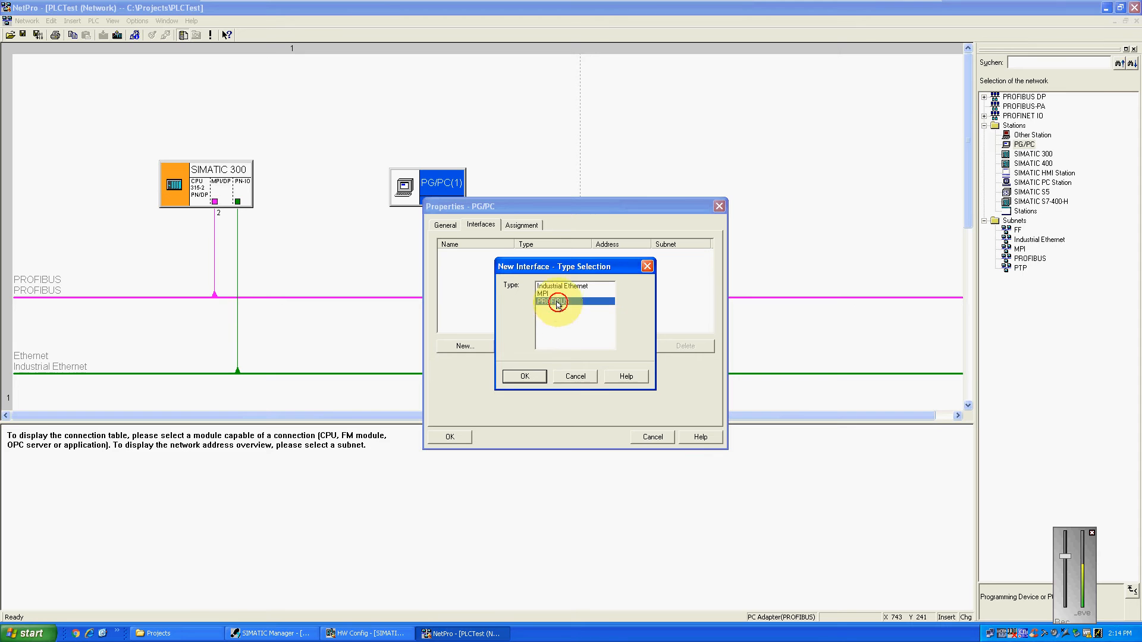
{"action": "left_click", "coordinate": [525, 377]}
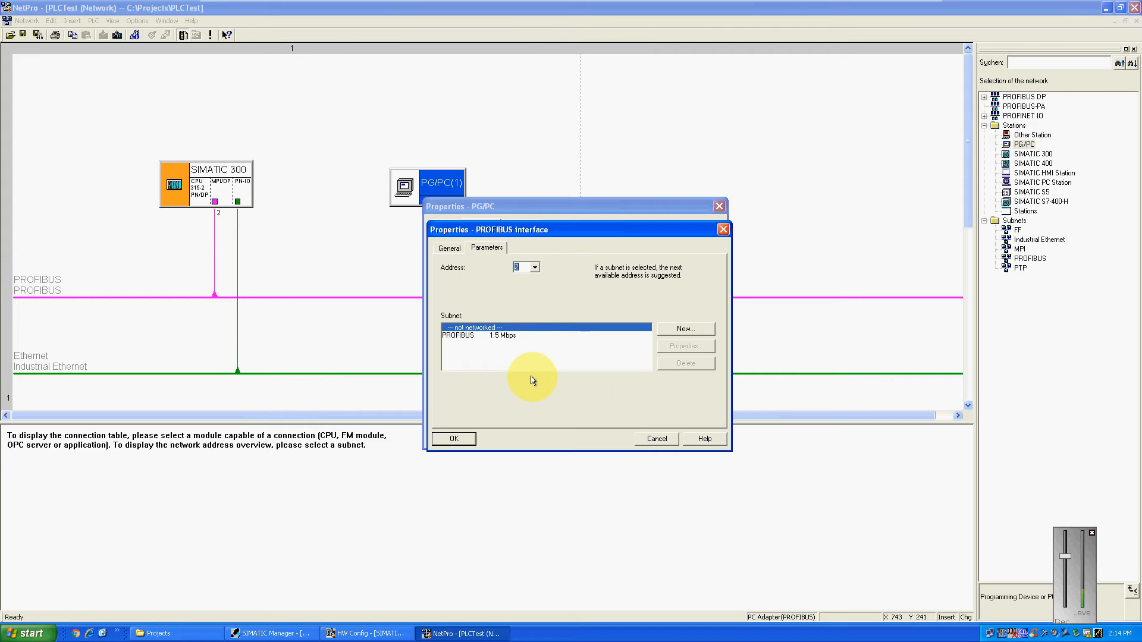
Connect the Siemens SIMATIC PC Adapter USB from the host to the VMware virtual machine.
{"action": "left_click", "coordinate": [257, 12]}
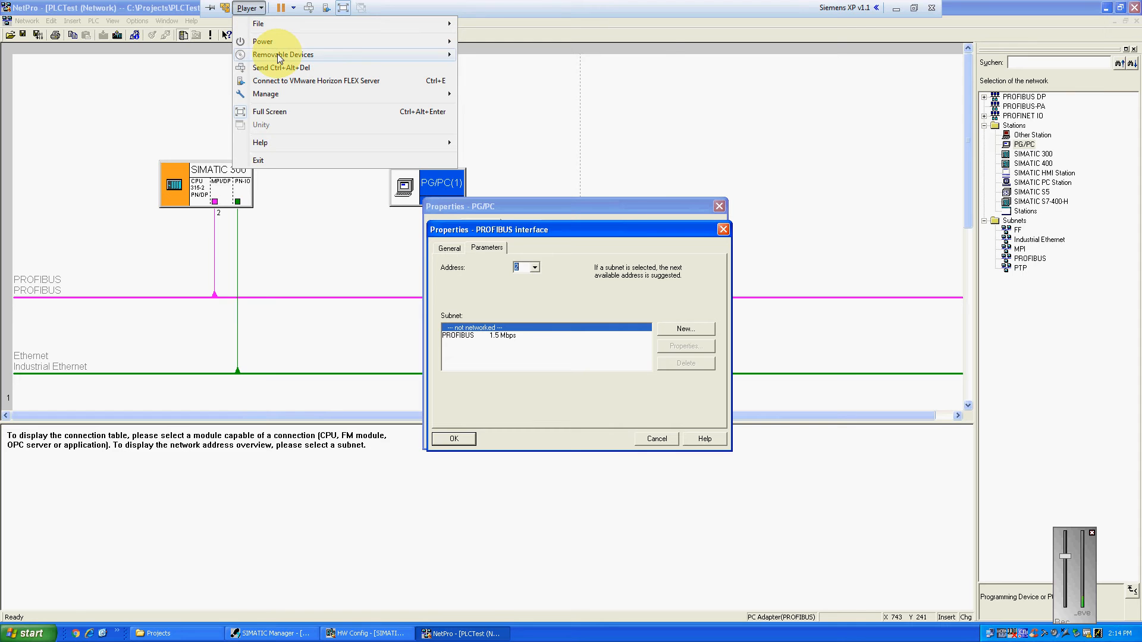
{"action": "mouse_move", "coordinate": [285, 55]}
{"action": "mouse_move", "coordinate": [537, 124]}
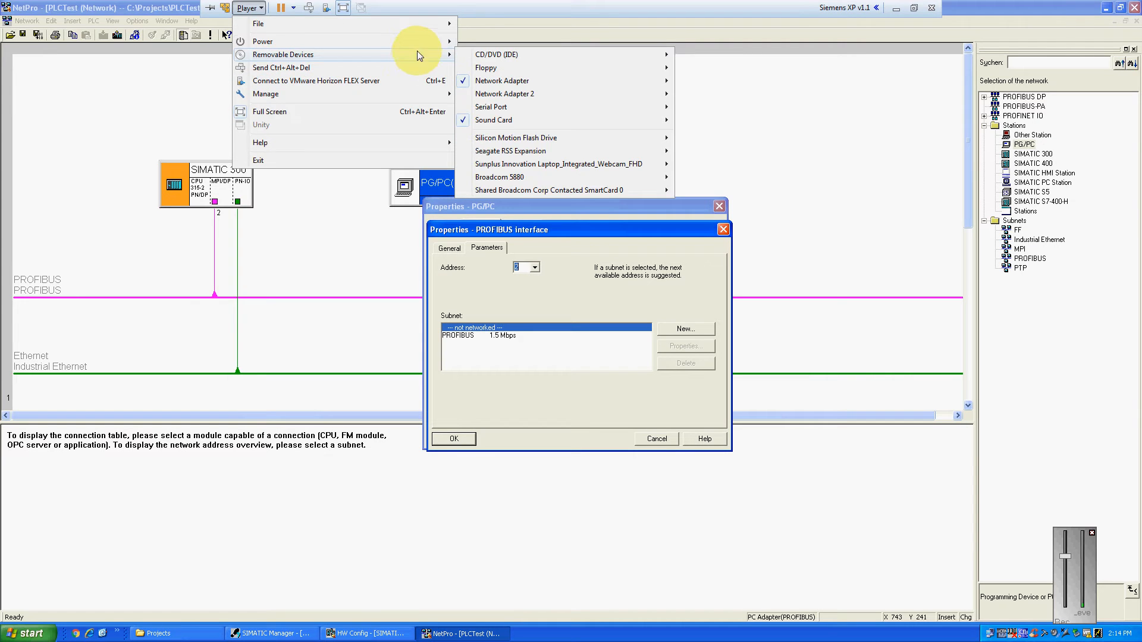
{"action": "left_click", "coordinate": [543, 27]}
{"action": "left_click", "coordinate": [252, 7]}
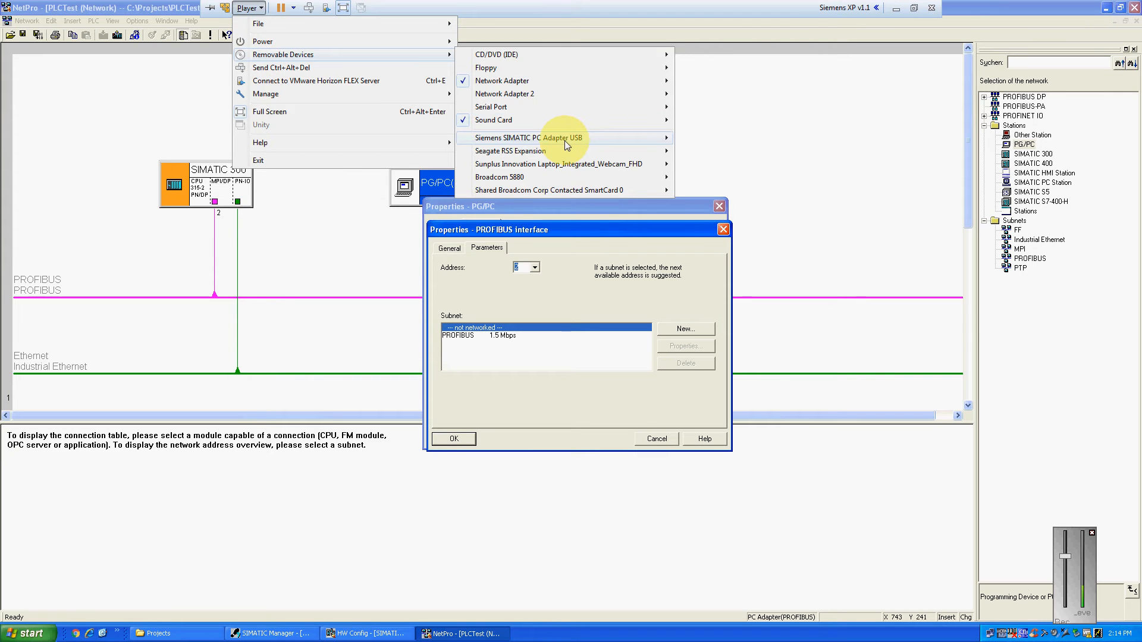
{"action": "mouse_move", "coordinate": [565, 141]}
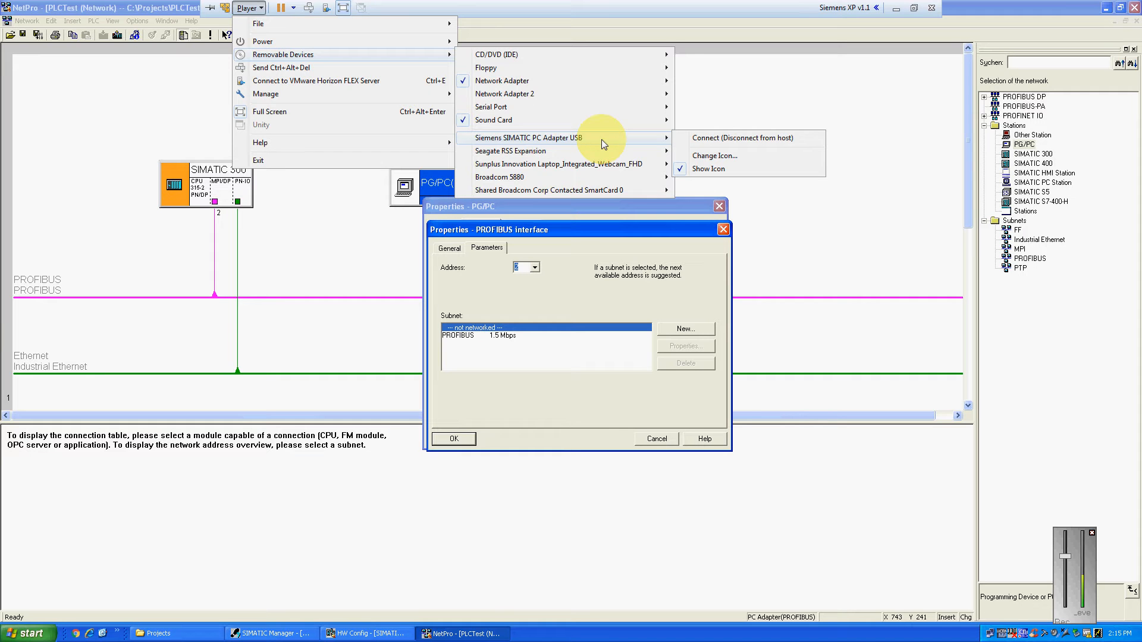
{"action": "left_click", "coordinate": [710, 137]}
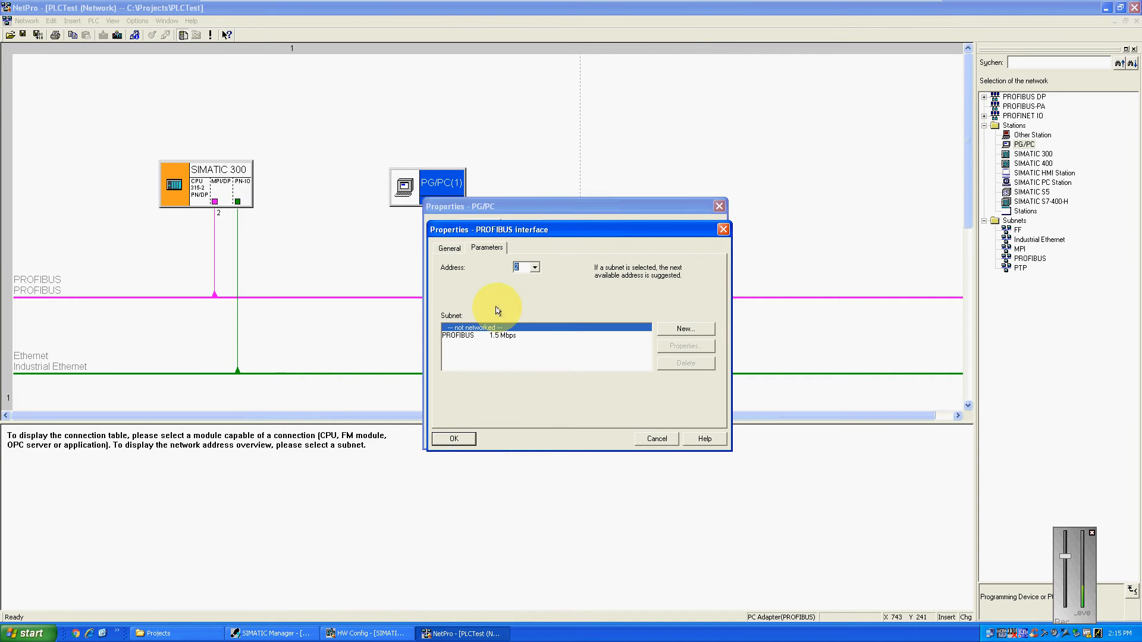
Connect the PG/PC's PROFIBUS interface to the 1.5 Mbps PROFIBUS subnet at address 3 and accept the station properties.
{"action": "left_click", "coordinate": [485, 336]}
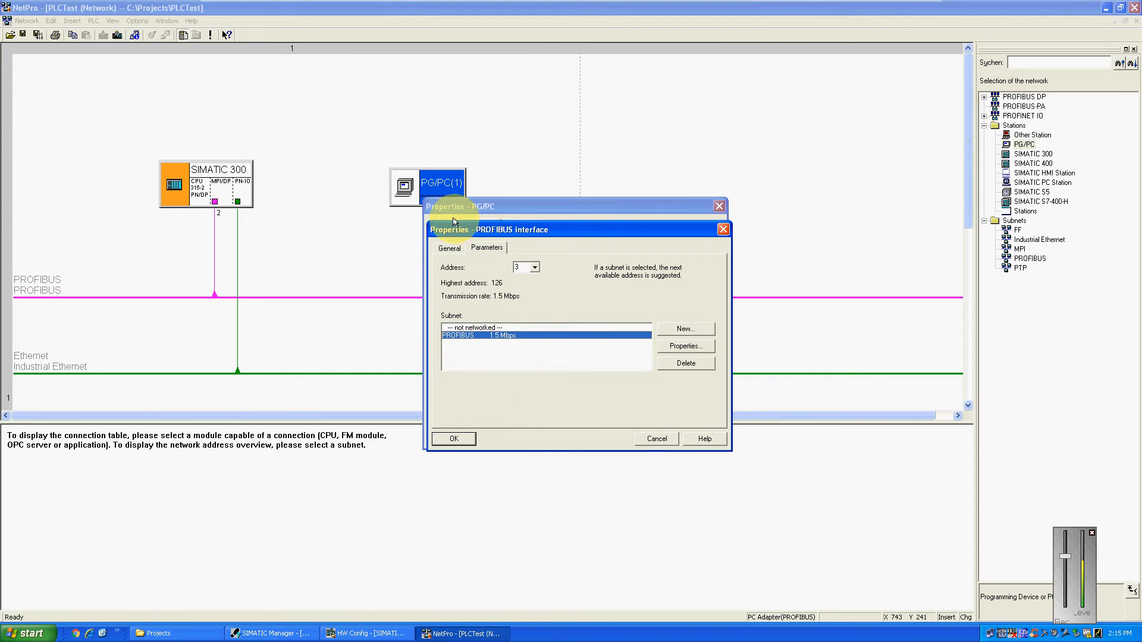
{"action": "left_click_drag", "start_coordinate": [468, 231], "coordinate": [491, 211]}
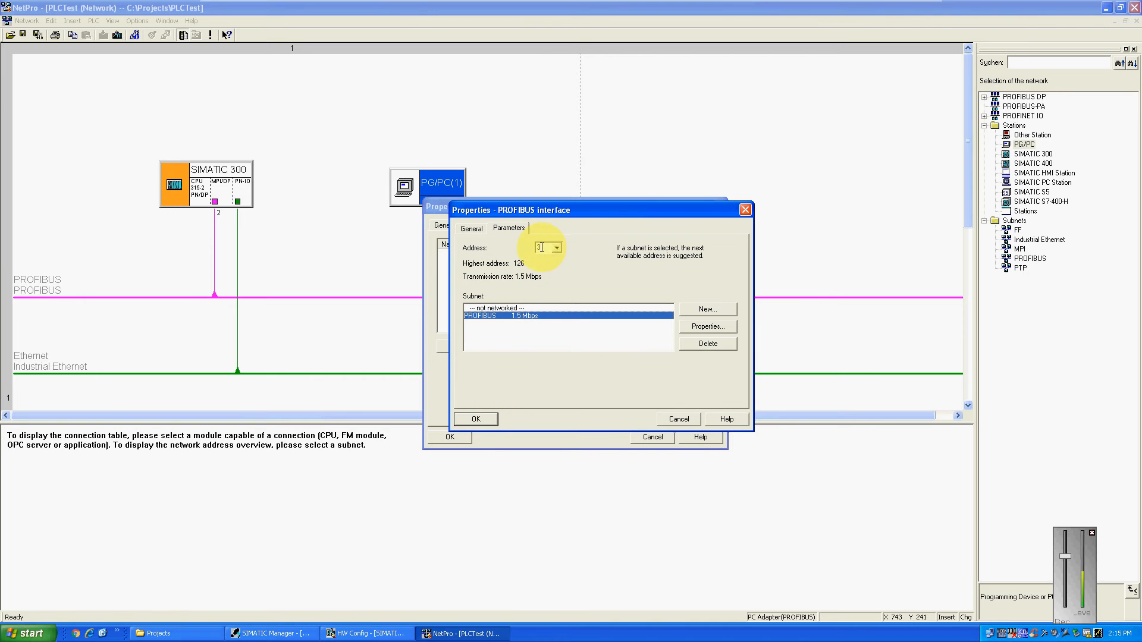
{"action": "left_click", "coordinate": [477, 419]}
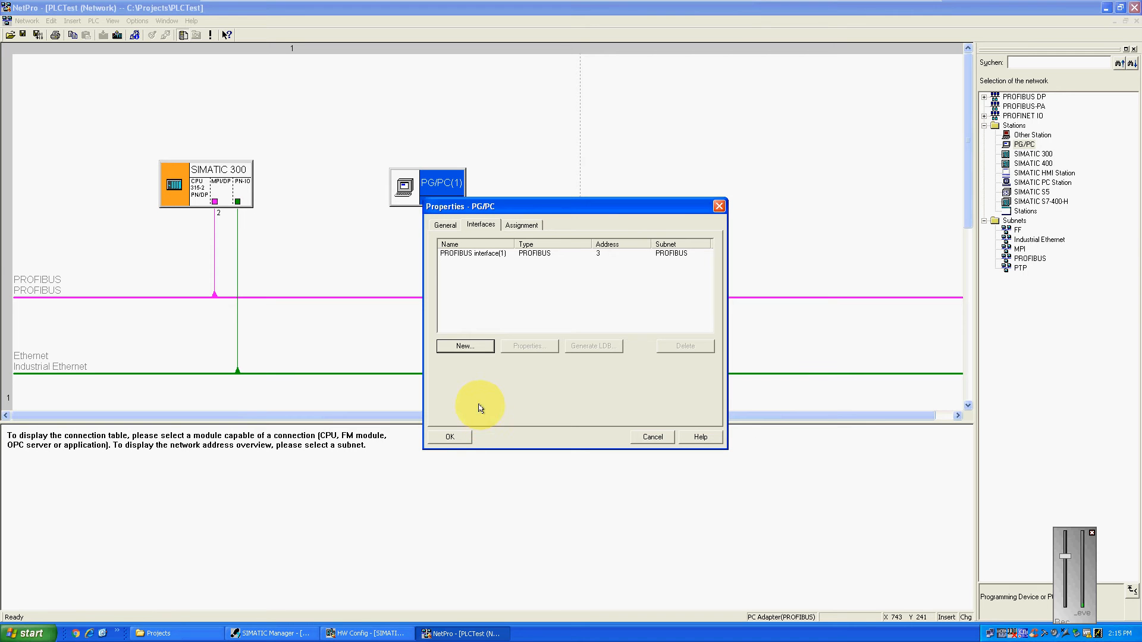
{"action": "left_click", "coordinate": [451, 437]}
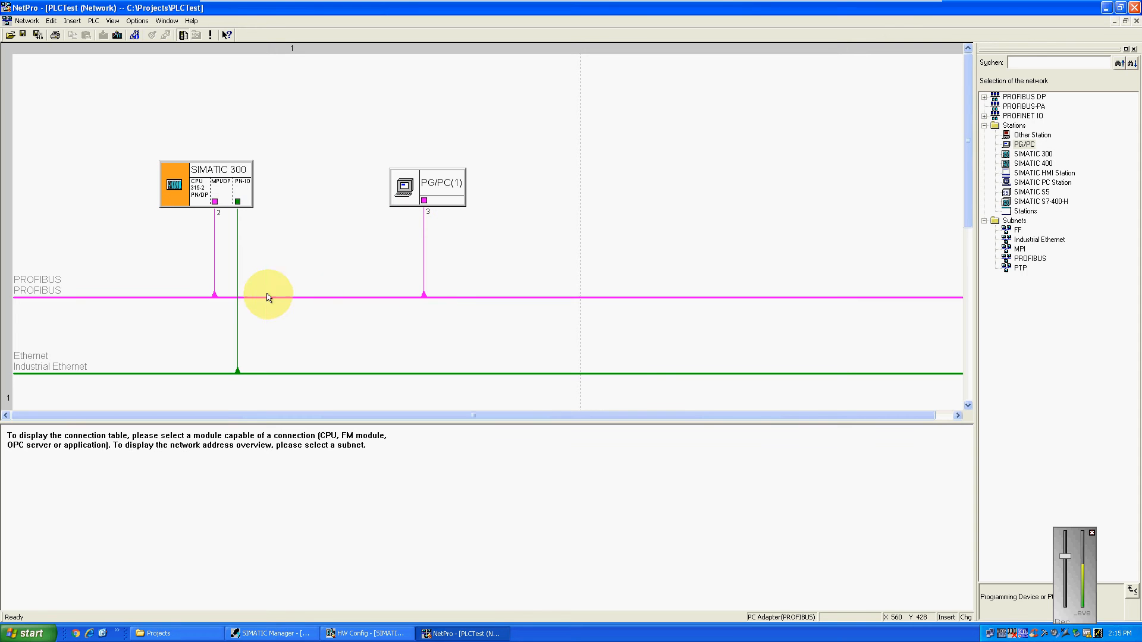
Review the PG/PC station's interface assignment settings and close them without assigning anything.
{"action": "double_click", "coordinate": [437, 189]}
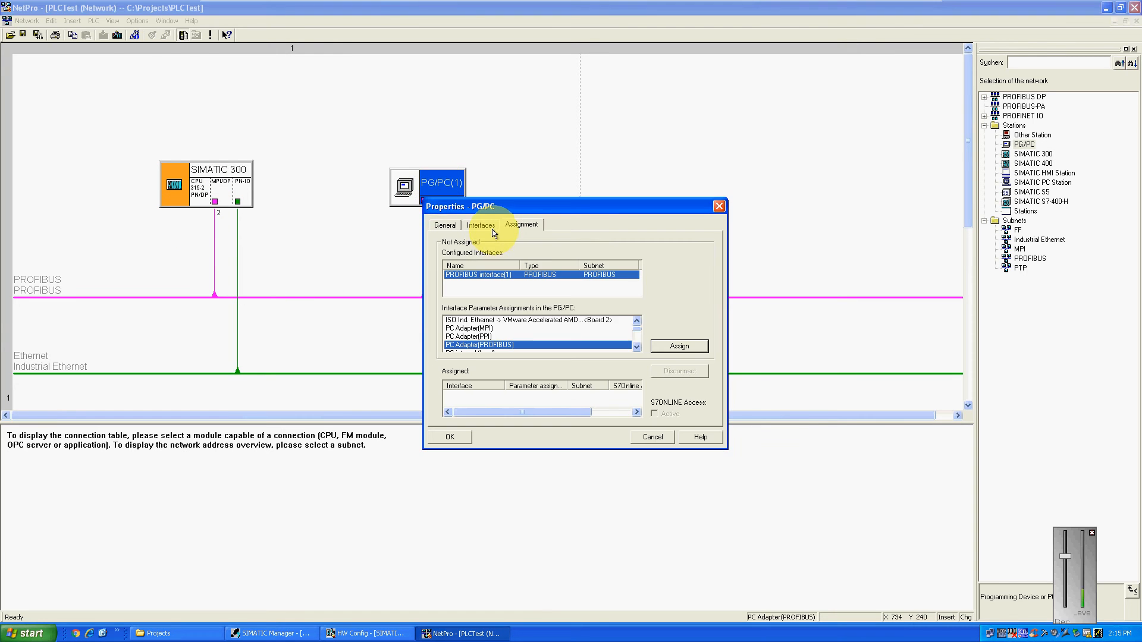
{"action": "left_click_drag", "start_coordinate": [492, 209], "coordinate": [603, 170]}
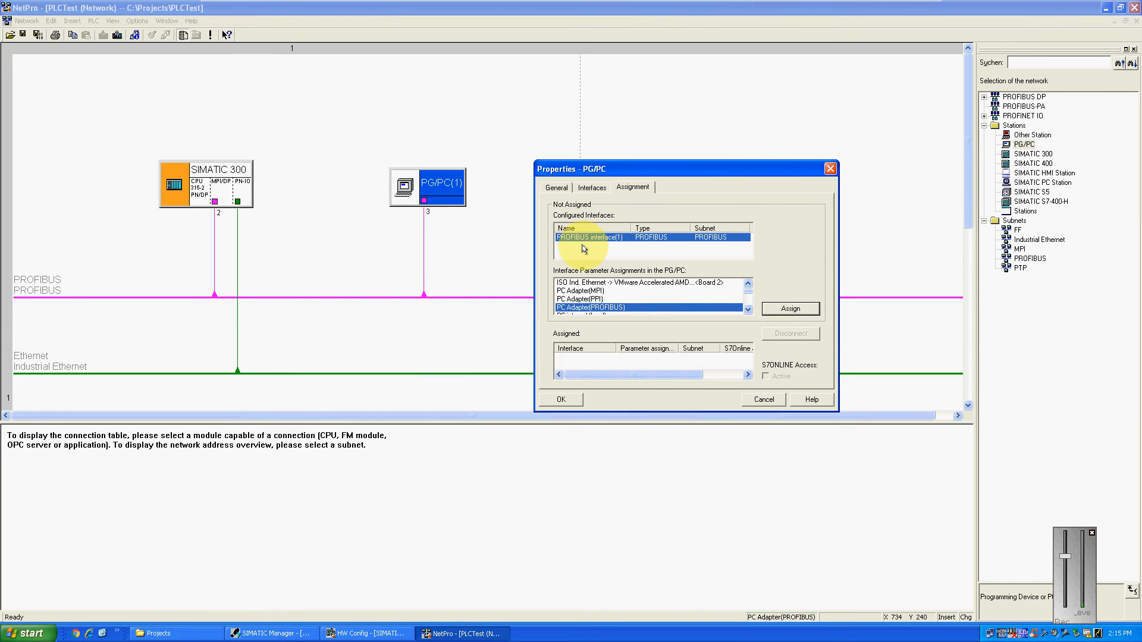
{"action": "left_click", "coordinate": [830, 169]}
Add an Industrial Ethernet interface to the PG/PC station with IP address 192.168.0.2, connected to the Ethernet subnet.
{"action": "double_click", "coordinate": [427, 186]}
{"action": "left_click", "coordinate": [492, 225]}
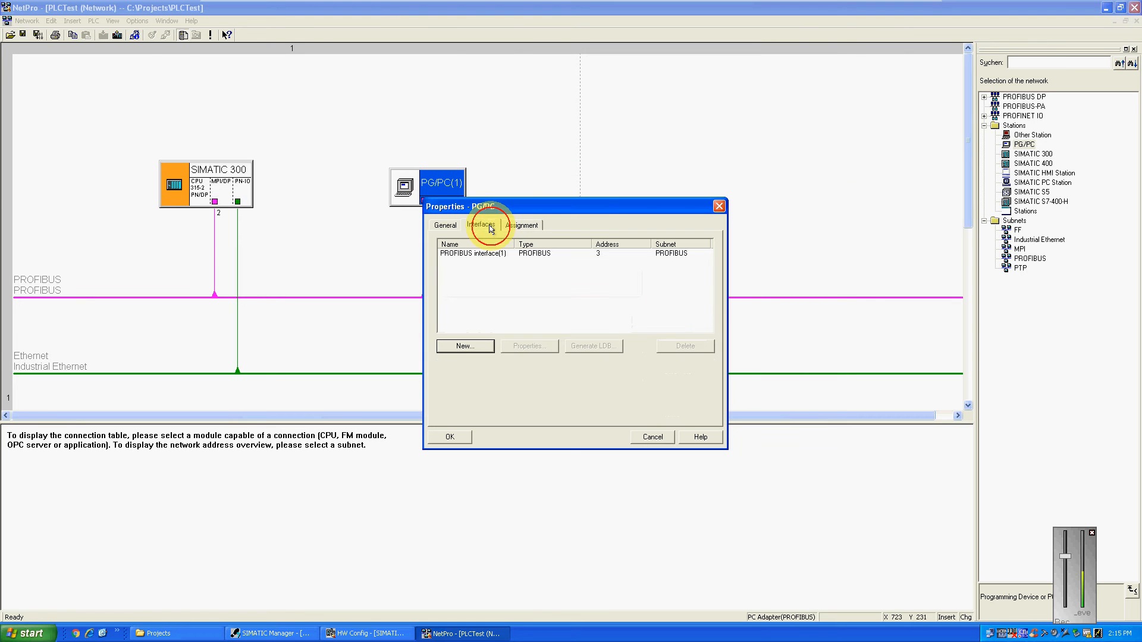
{"action": "left_click", "coordinate": [473, 346]}
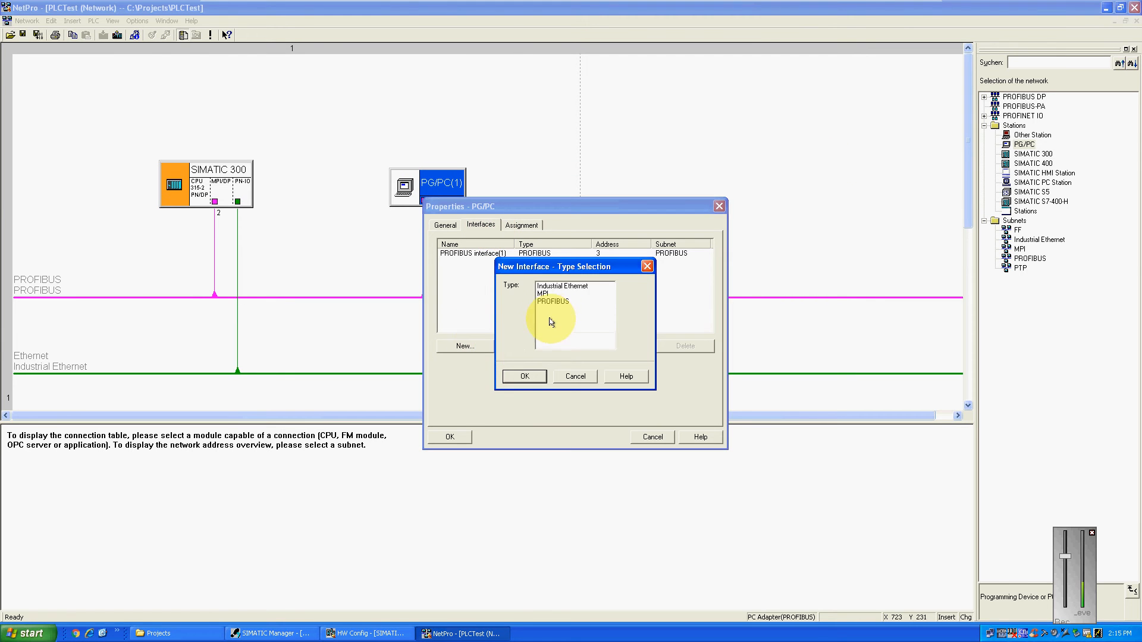
{"action": "double_click", "coordinate": [553, 286]}
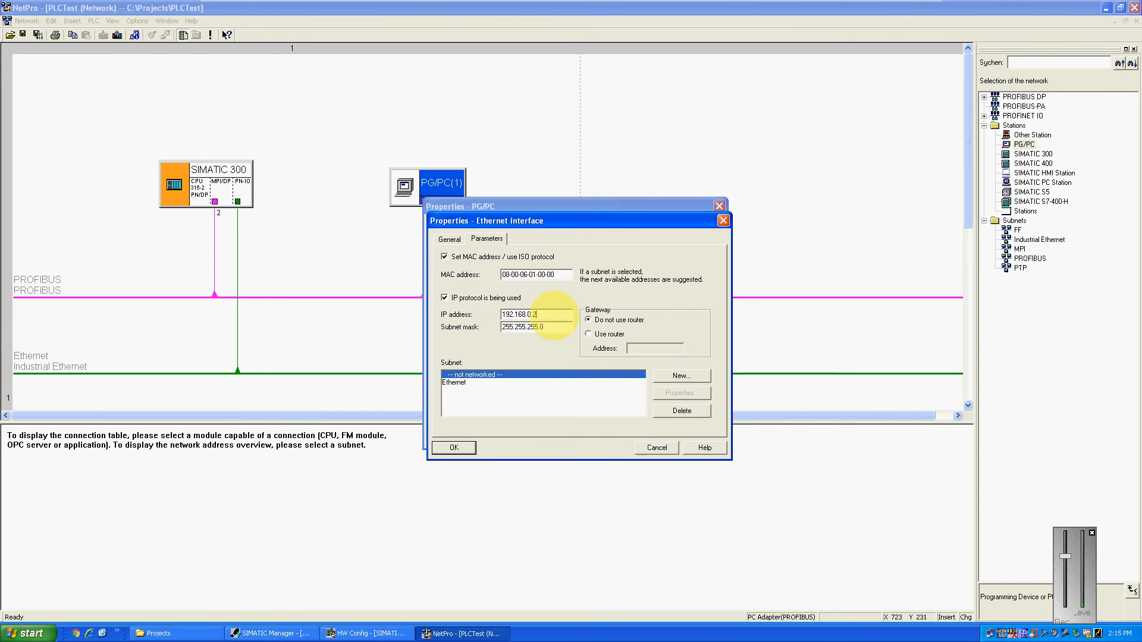
{"action": "left_click", "coordinate": [464, 383]}
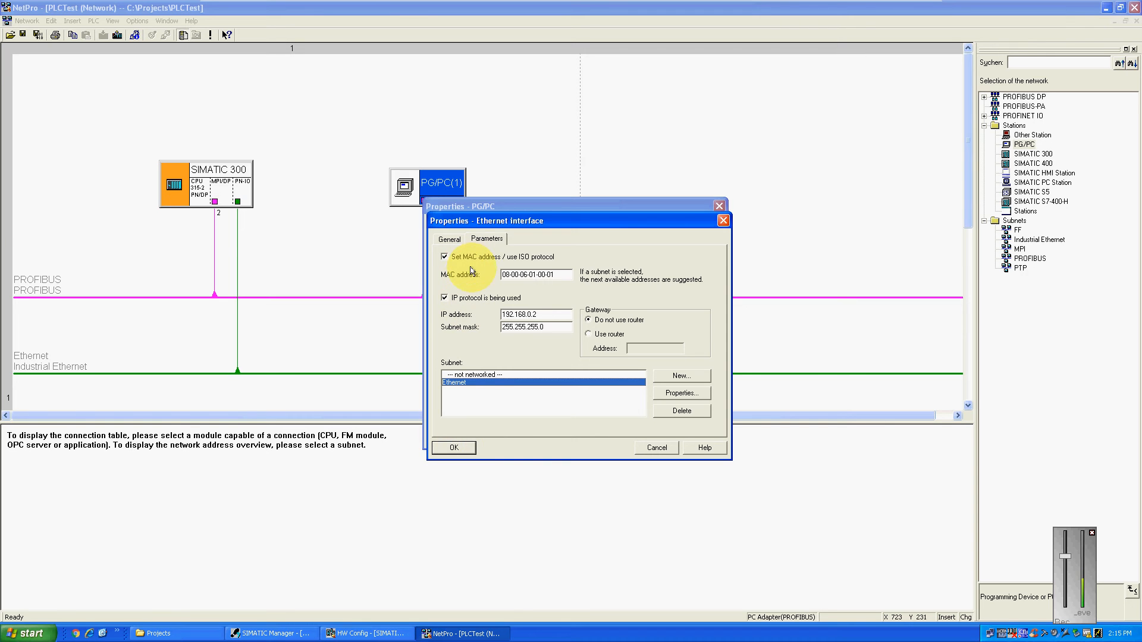
{"action": "left_click", "coordinate": [452, 447]}
{"action": "left_click", "coordinate": [451, 438]}
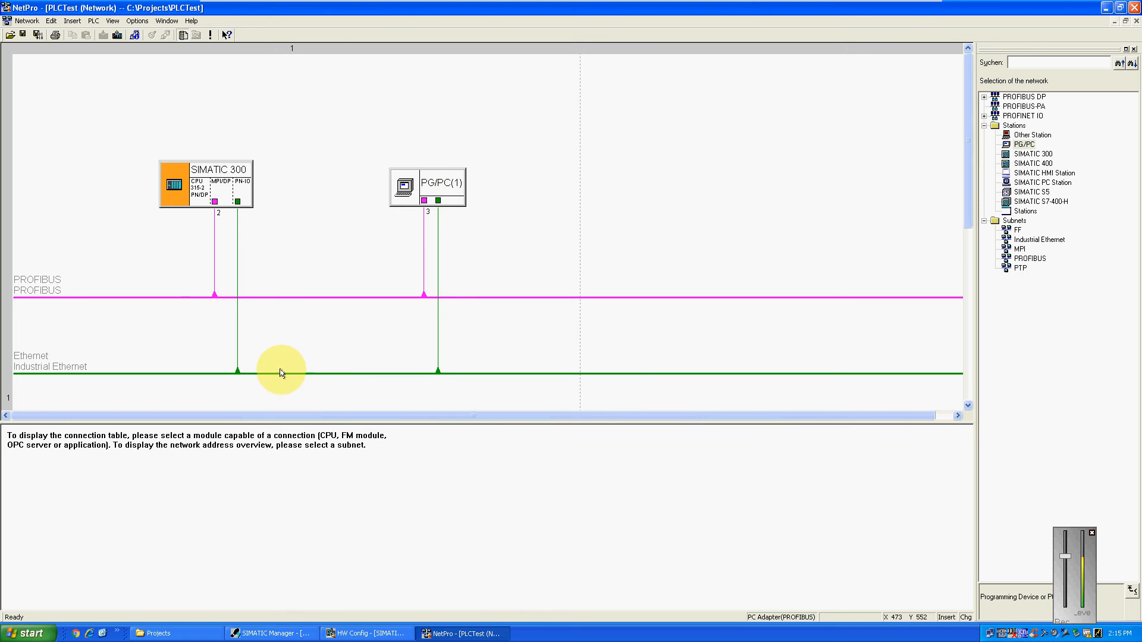
Assign the PG/PC station's PROFIBUS interface to PC Adapter(PROFIBUS) and accept the station properties.
{"action": "double_click", "coordinate": [454, 183]}
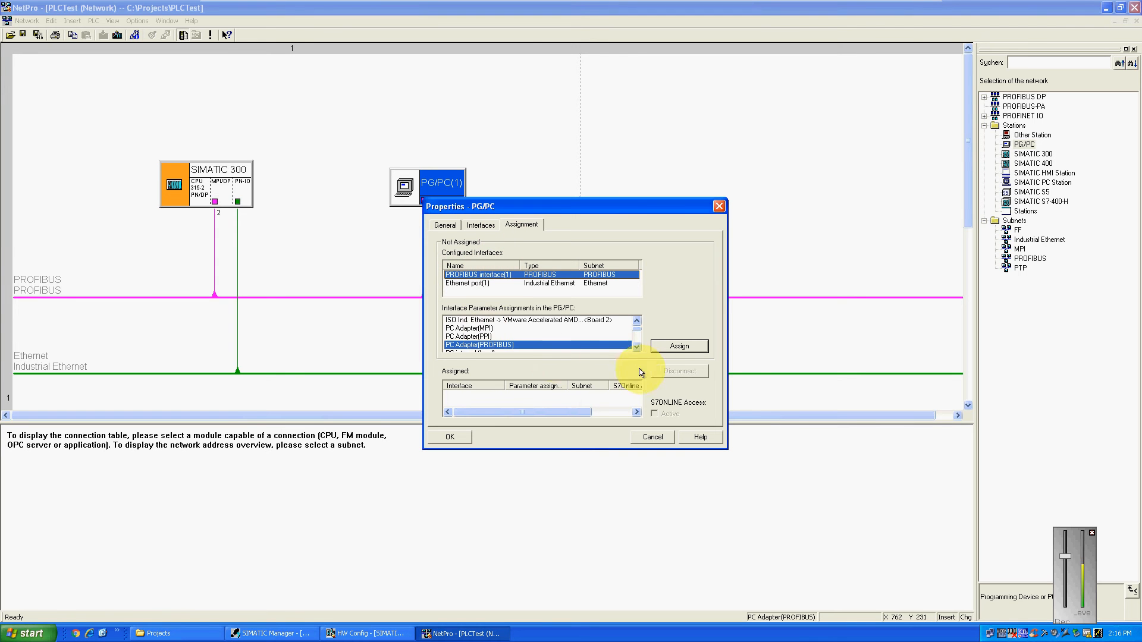
{"action": "left_click", "coordinate": [637, 348]}
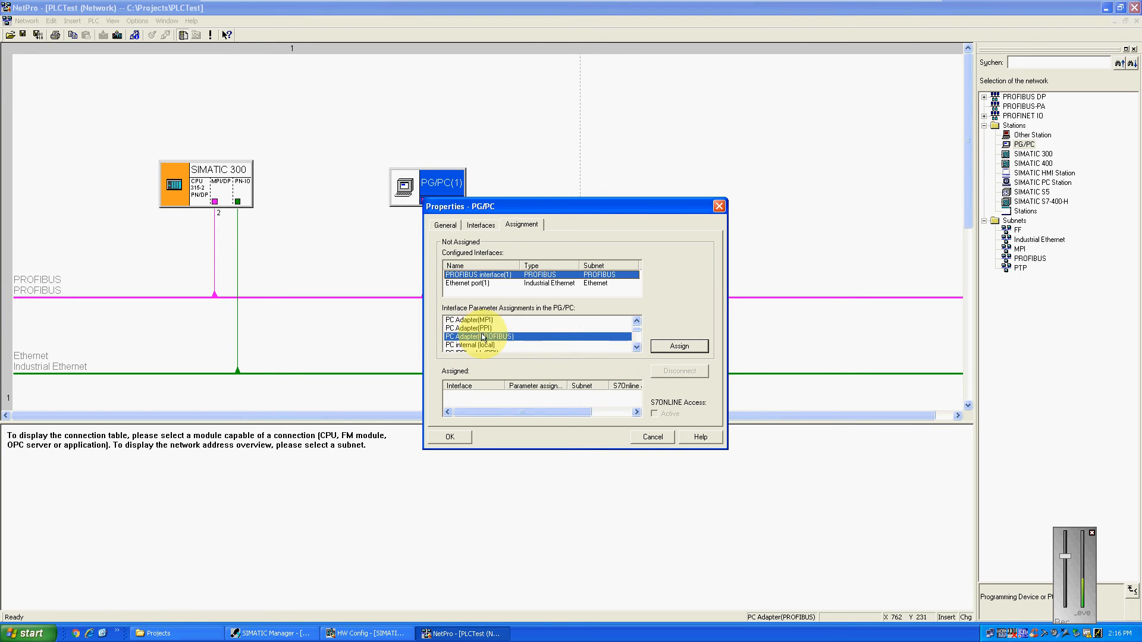
{"action": "left_click", "coordinate": [680, 347]}
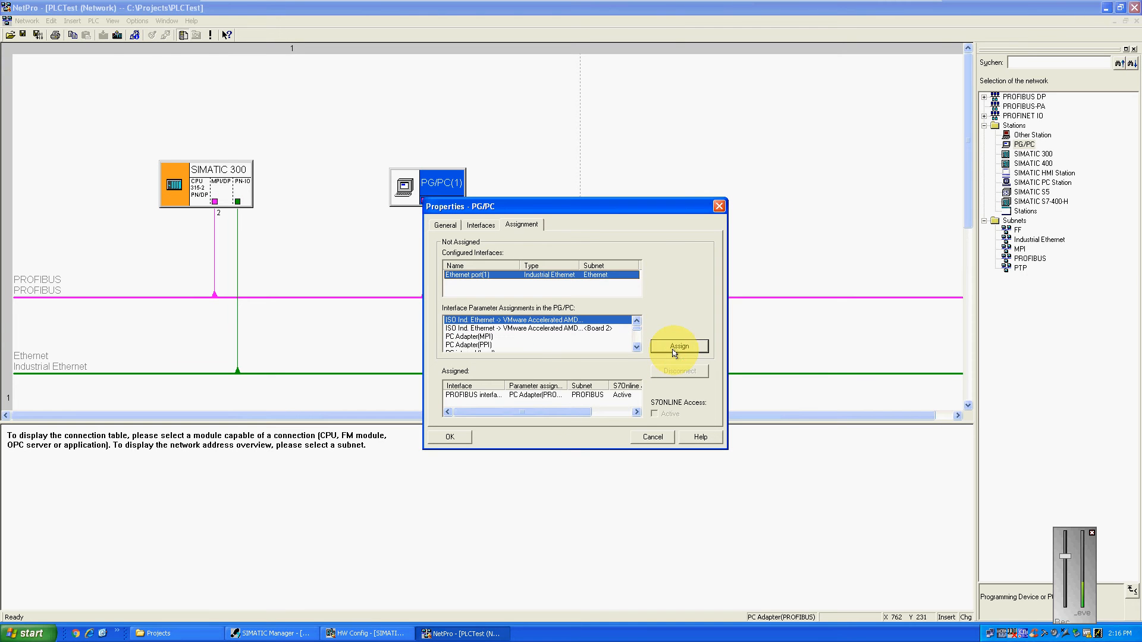
{"action": "left_click", "coordinate": [474, 395]}
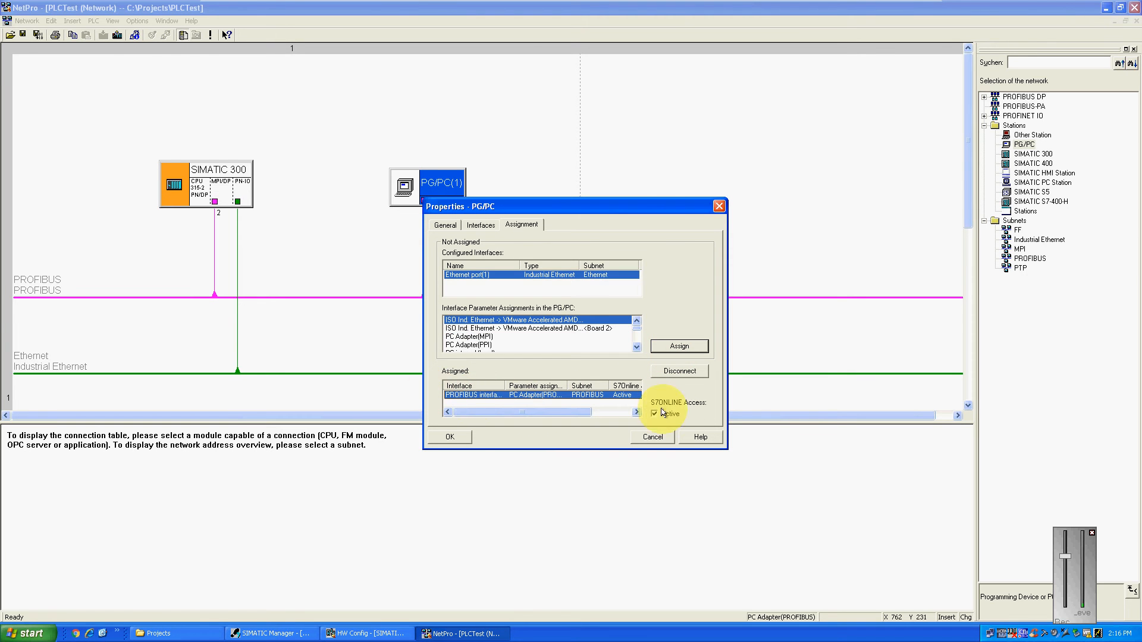
{"action": "left_click", "coordinate": [450, 436]}
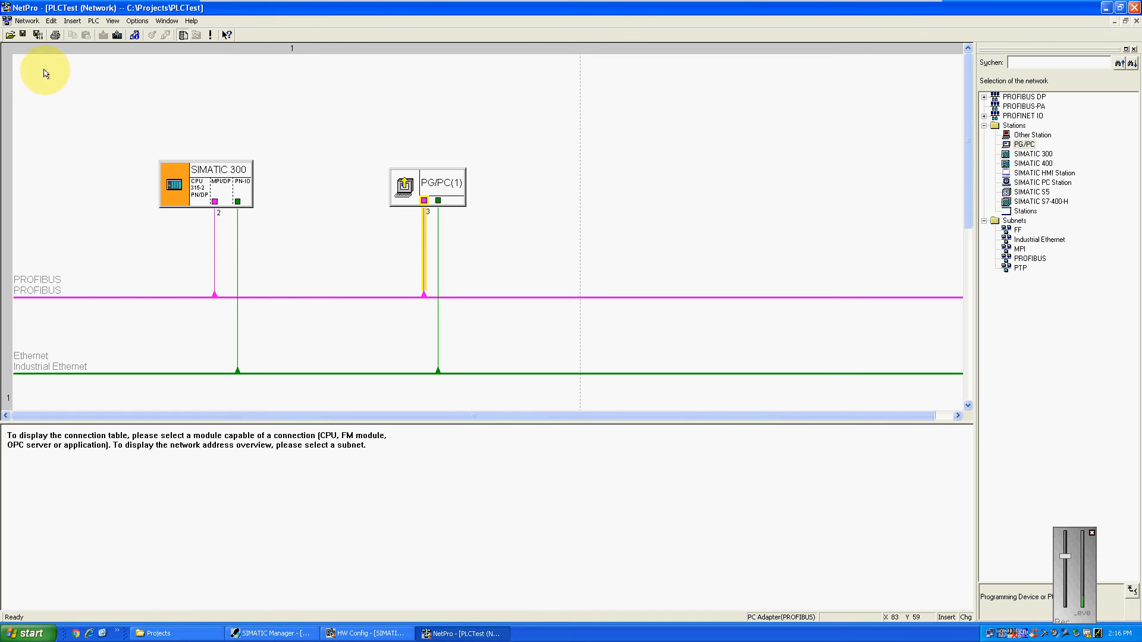
Save and compile the network with the option to compile and check everything, then close the consistency check output and NetPro.
{"action": "left_click", "coordinate": [39, 36]}
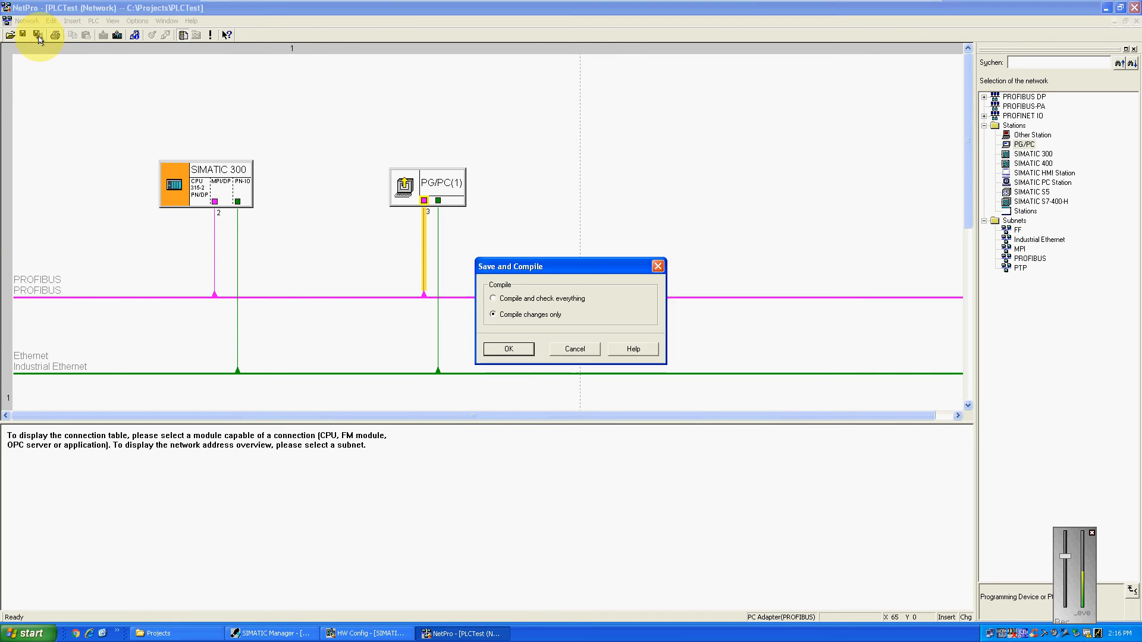
{"action": "left_click", "coordinate": [495, 298]}
{"action": "left_click", "coordinate": [507, 349]}
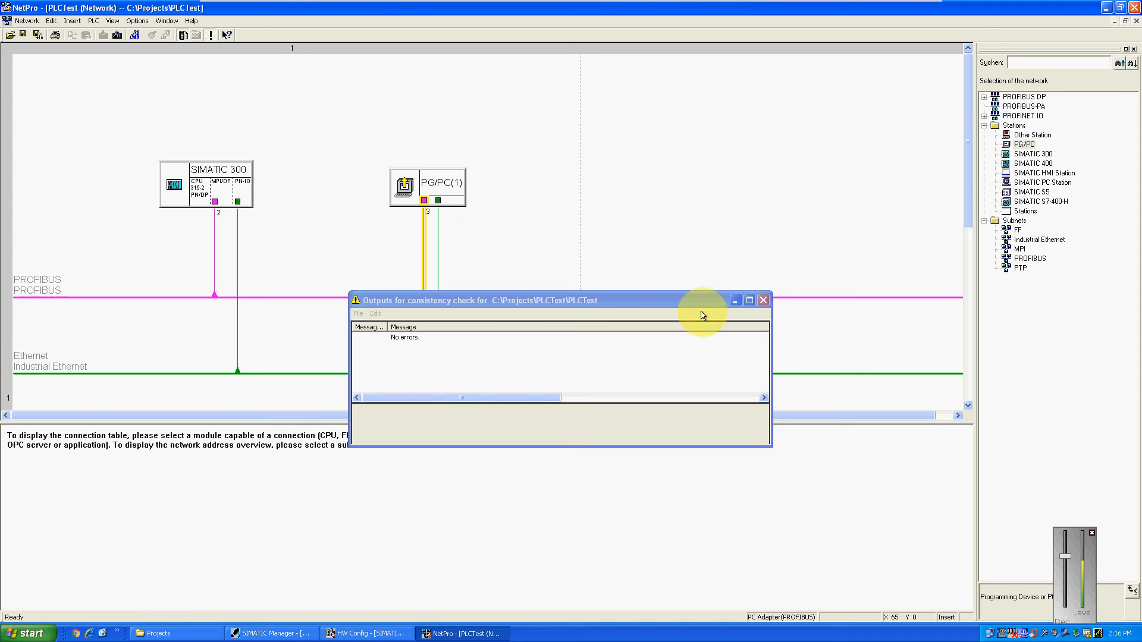
{"action": "left_click", "coordinate": [764, 302]}
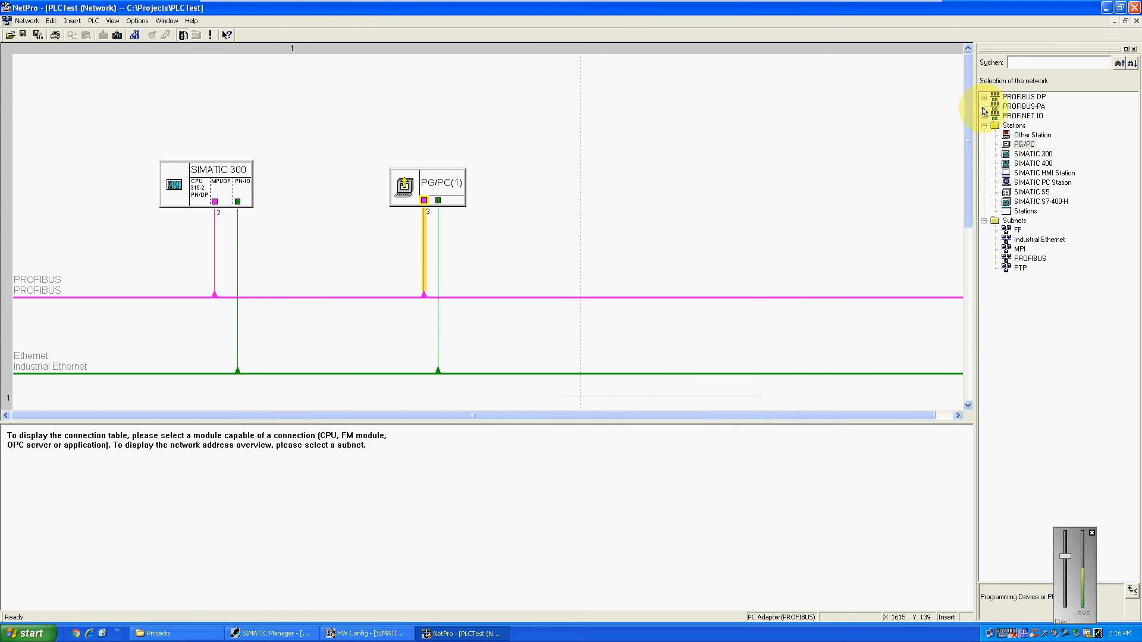
{"action": "left_click", "coordinate": [1135, 7]}
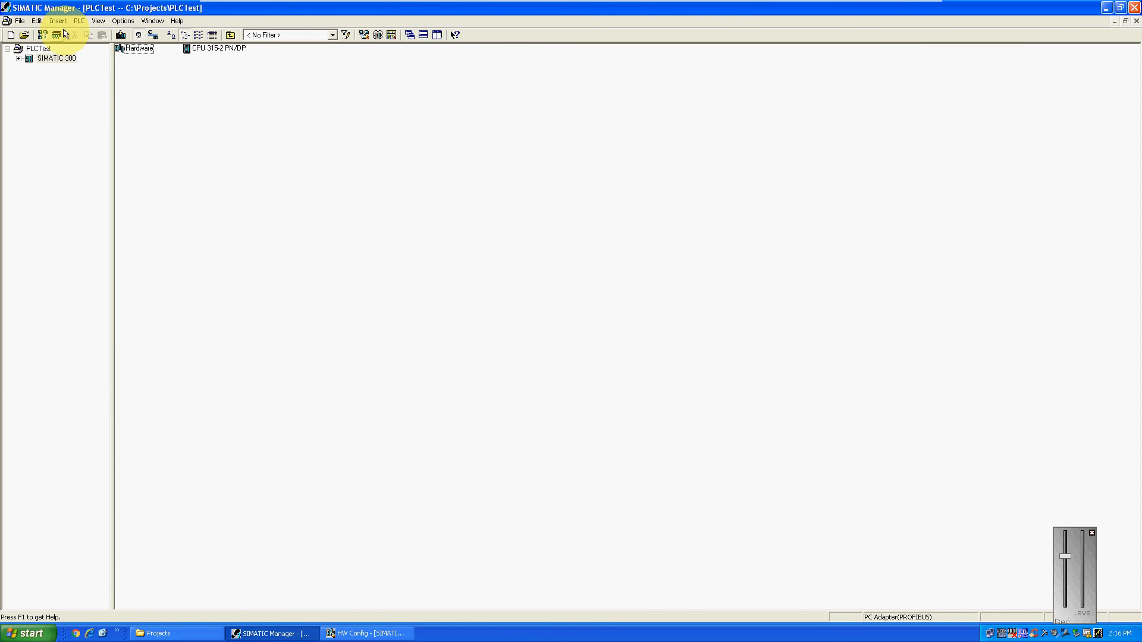
Expand the SIMATIC 300 station in the project tree through CPU 315-2 PN/DP to the Sources and Blocks of S7 Program(1).
{"action": "left_click", "coordinate": [79, 22]}
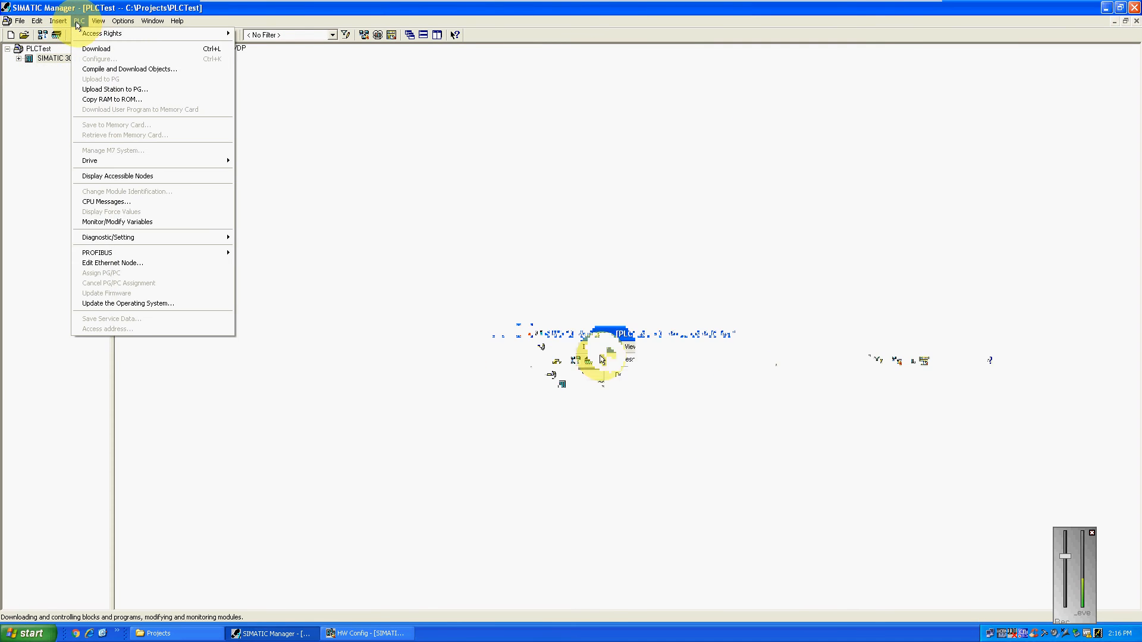
{"action": "left_click", "coordinate": [18, 58]}
{"action": "left_click", "coordinate": [30, 68]}
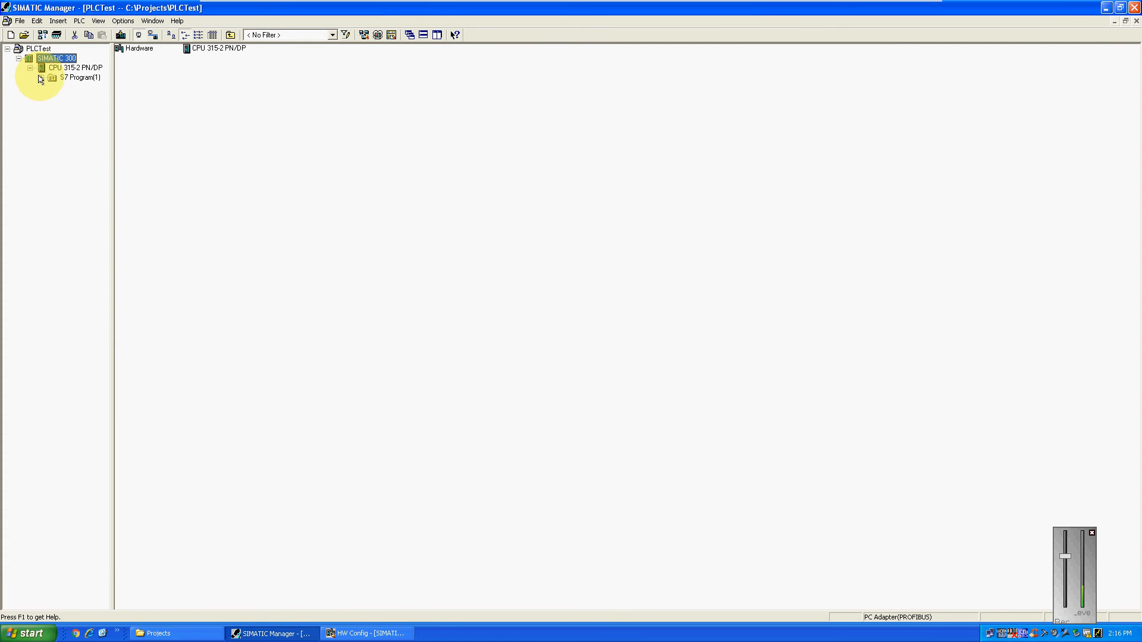
{"action": "left_click", "coordinate": [41, 78]}
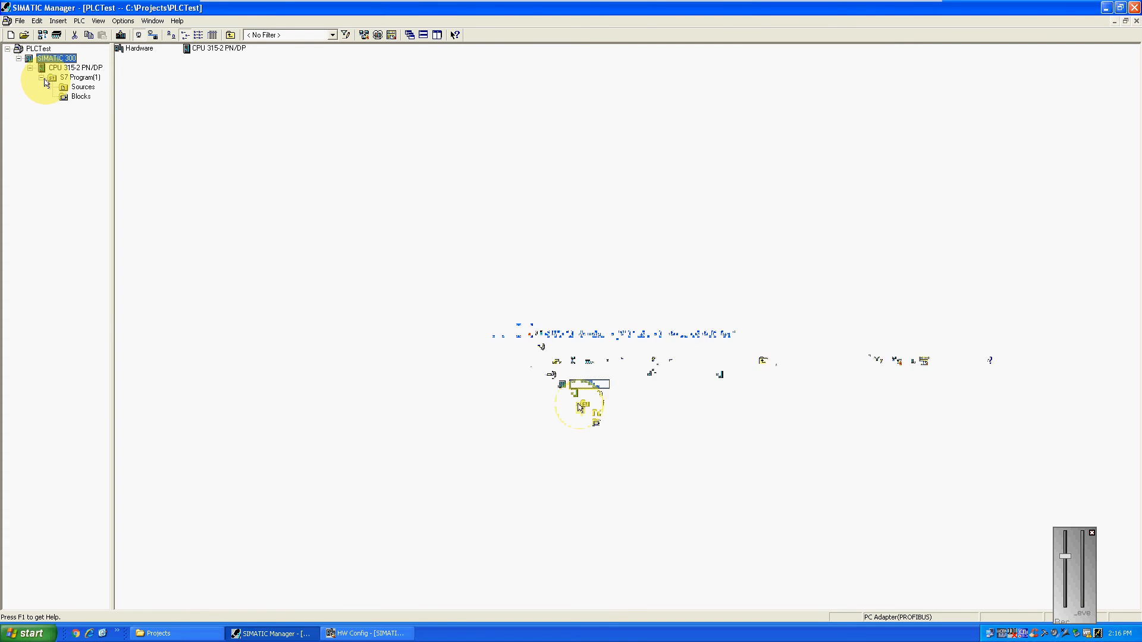
{"action": "left_click", "coordinate": [79, 21]}
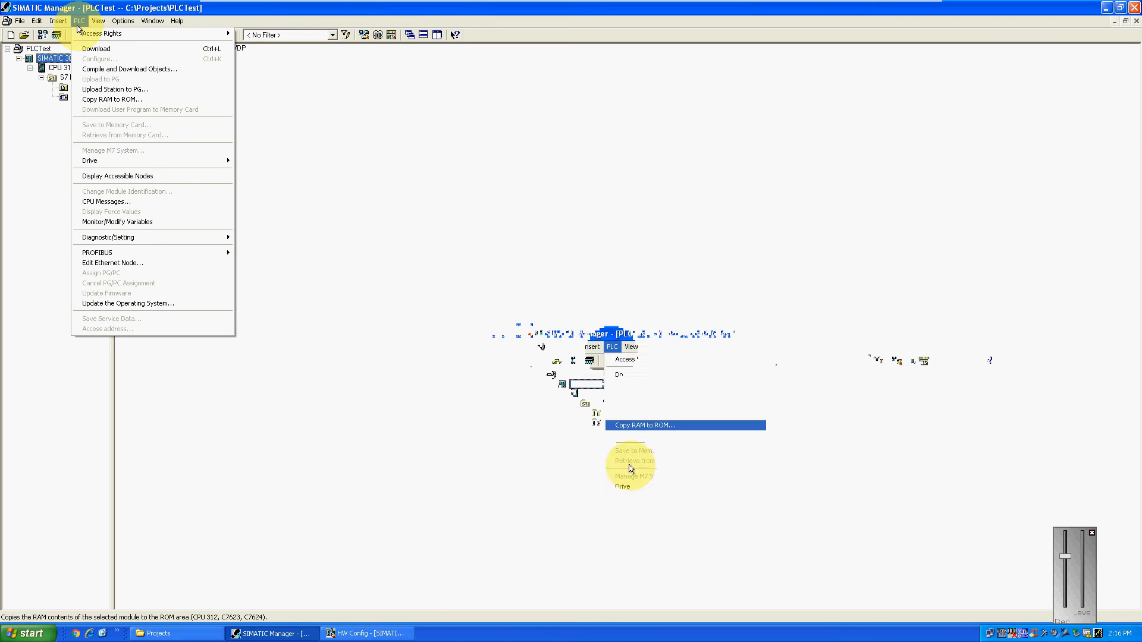
{"action": "mouse_move", "coordinate": [150, 257]}
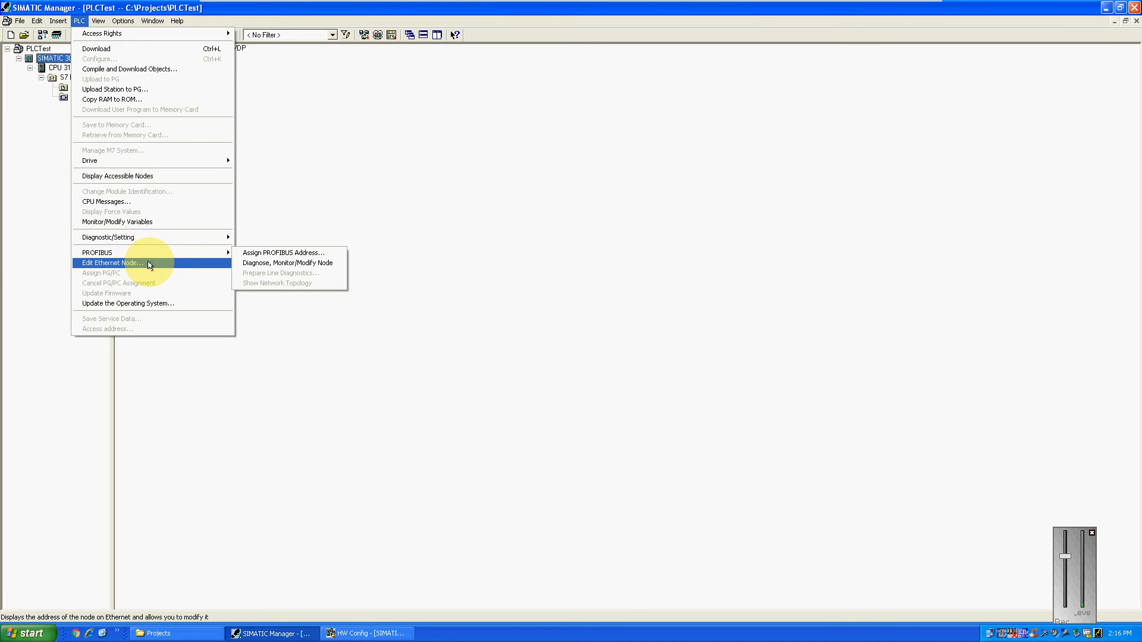
{"action": "left_click", "coordinate": [21, 192]}
{"action": "left_click", "coordinate": [38, 48]}
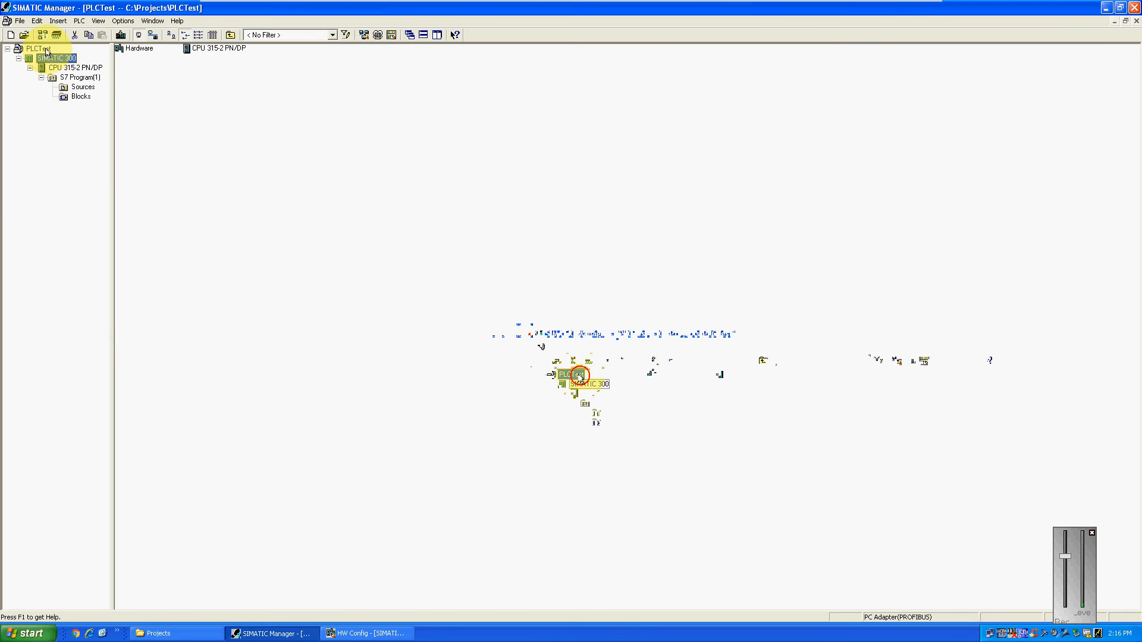
{"action": "left_click", "coordinate": [79, 21]}
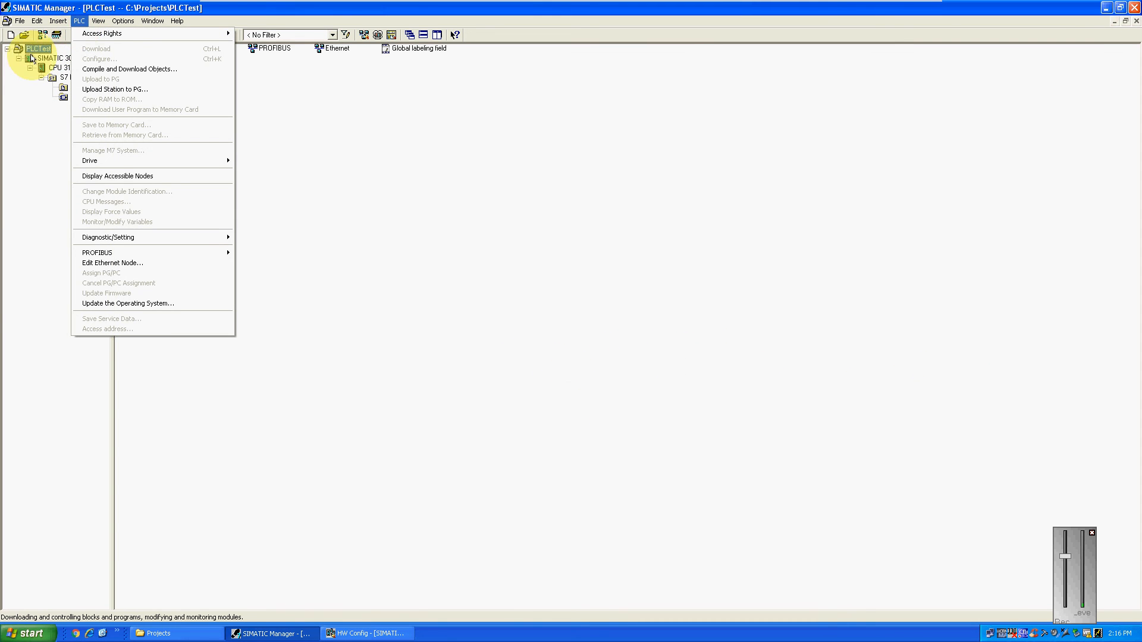
{"action": "left_click", "coordinate": [53, 57]}
{"action": "left_click", "coordinate": [79, 21]}
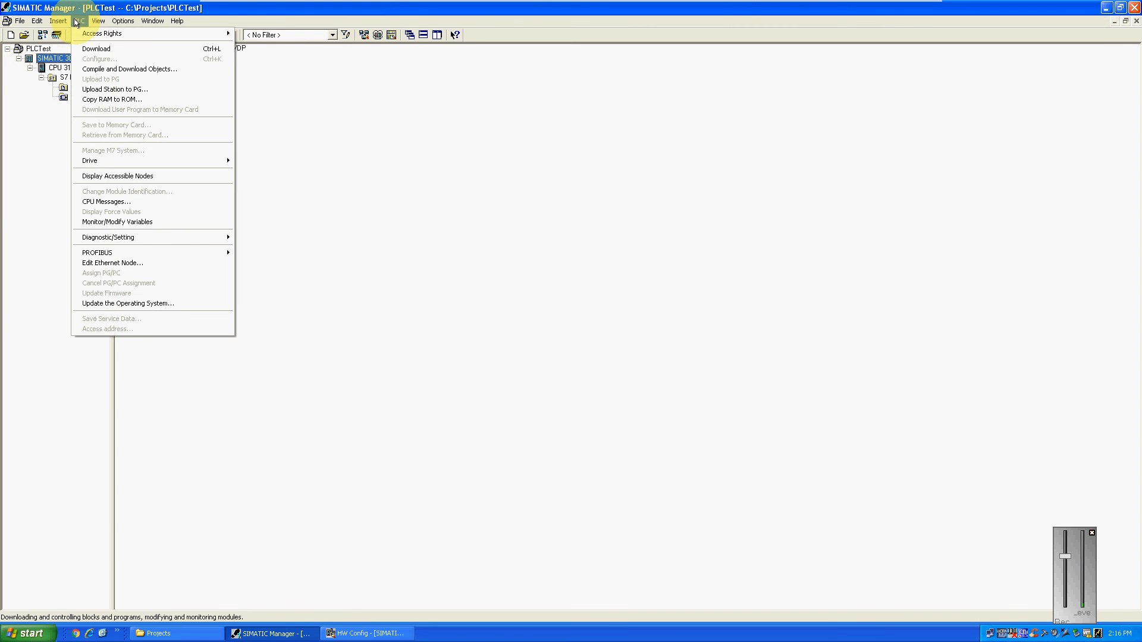
{"action": "left_click", "coordinate": [118, 176]}
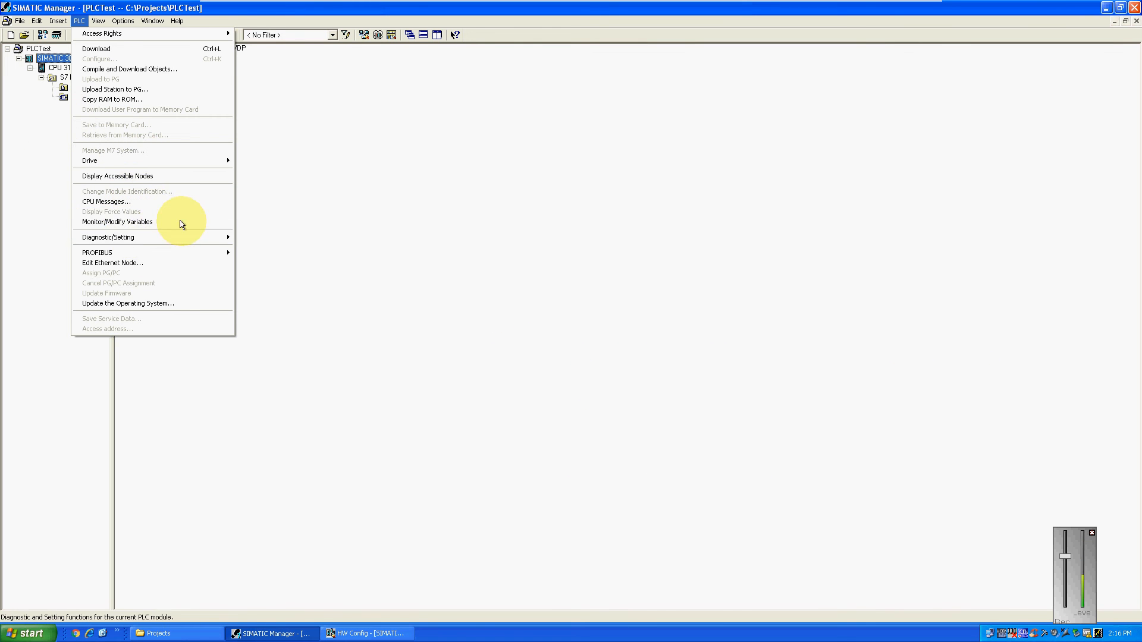
{"action": "left_click", "coordinate": [280, 218]}
{"action": "left_click", "coordinate": [73, 95]}
{"action": "left_click", "coordinate": [79, 22]}
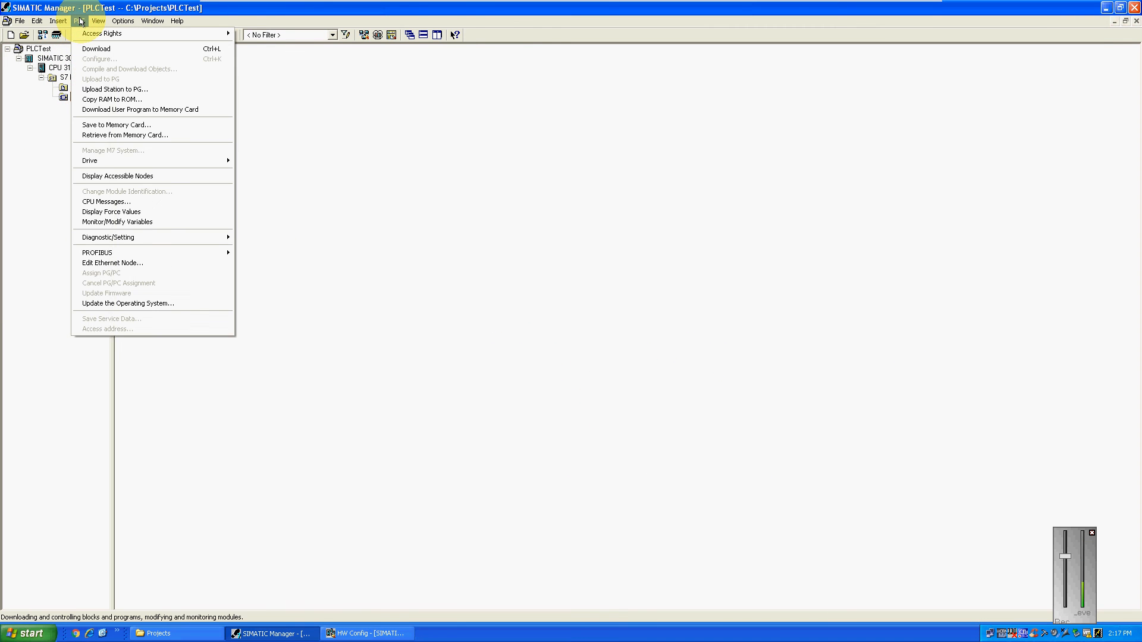
{"action": "mouse_move", "coordinate": [132, 22]}
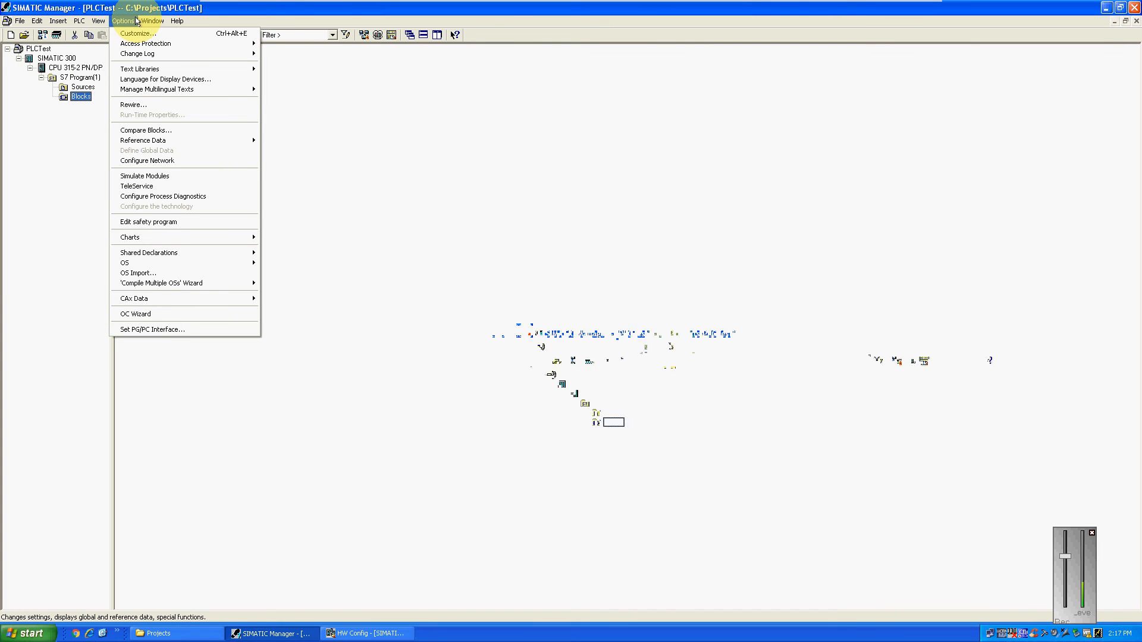
{"action": "left_click", "coordinate": [34, 49]}
{"action": "left_click", "coordinate": [122, 22]}
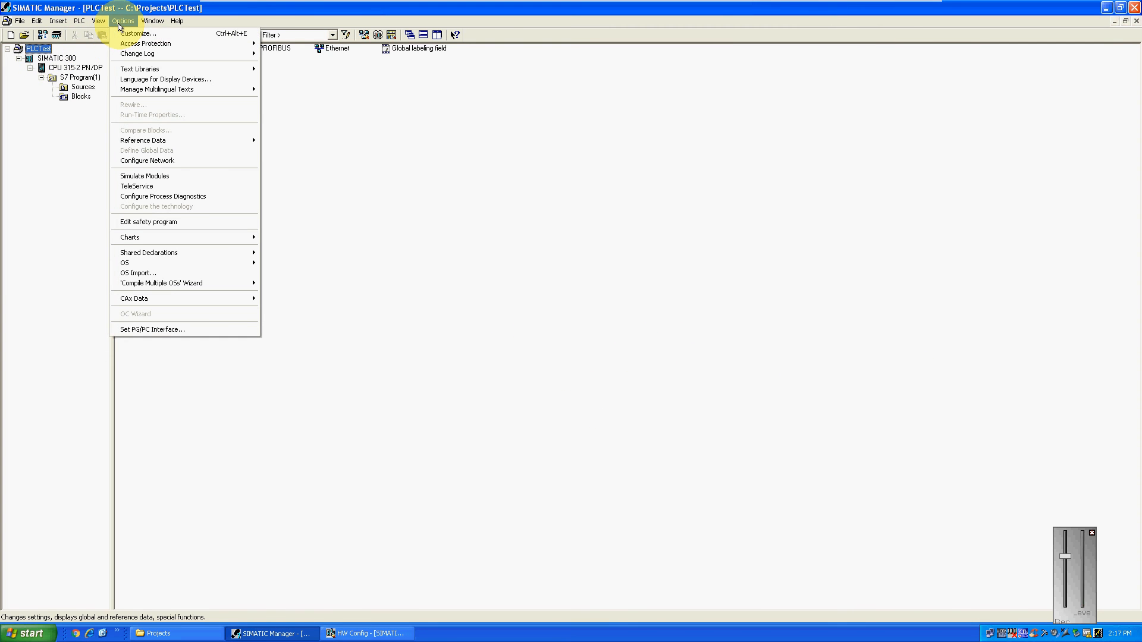
Display the accessible nodes on the PROFIBUS network with the project's Blocks folder selected.
{"action": "left_click", "coordinate": [77, 95]}
{"action": "left_click", "coordinate": [79, 22]}
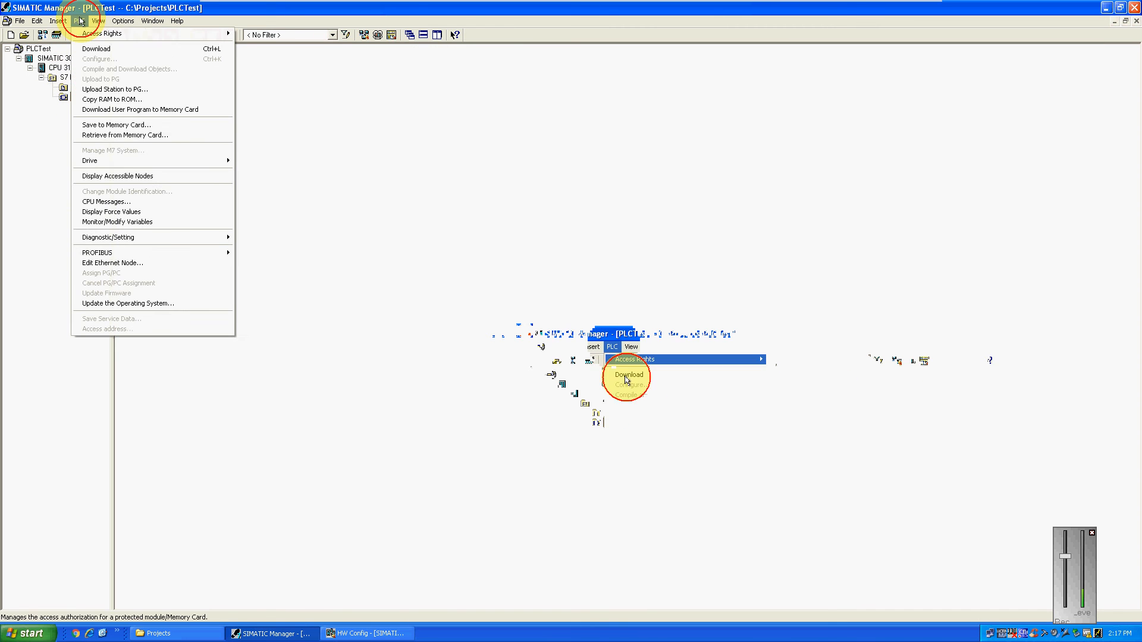
{"action": "left_click", "coordinate": [119, 175]}
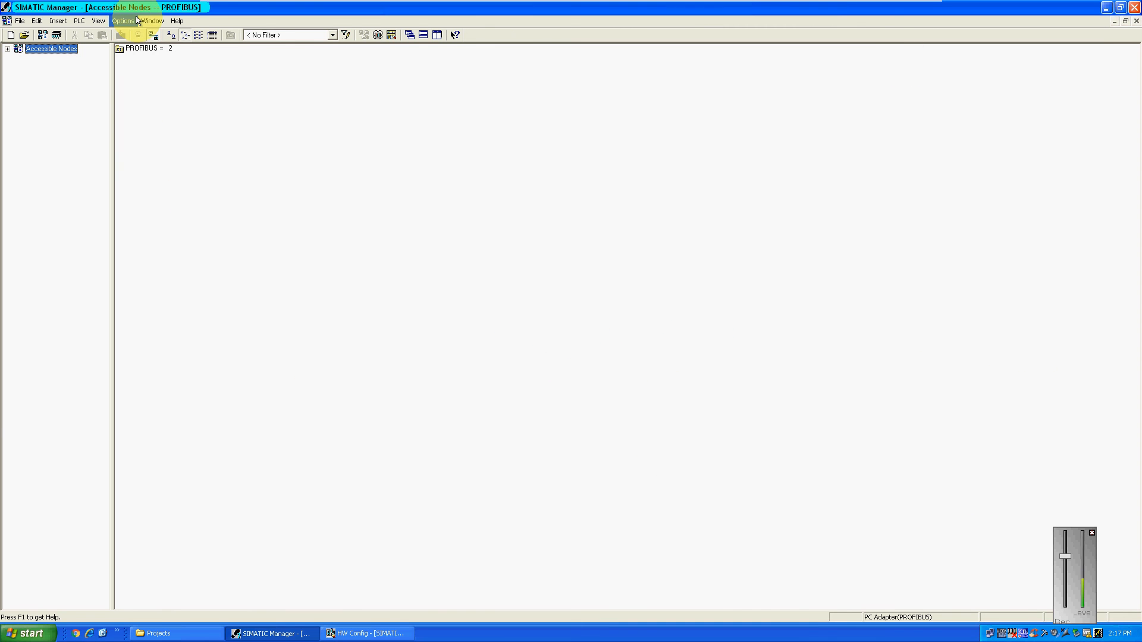
{"action": "double_click", "coordinate": [196, 7]}
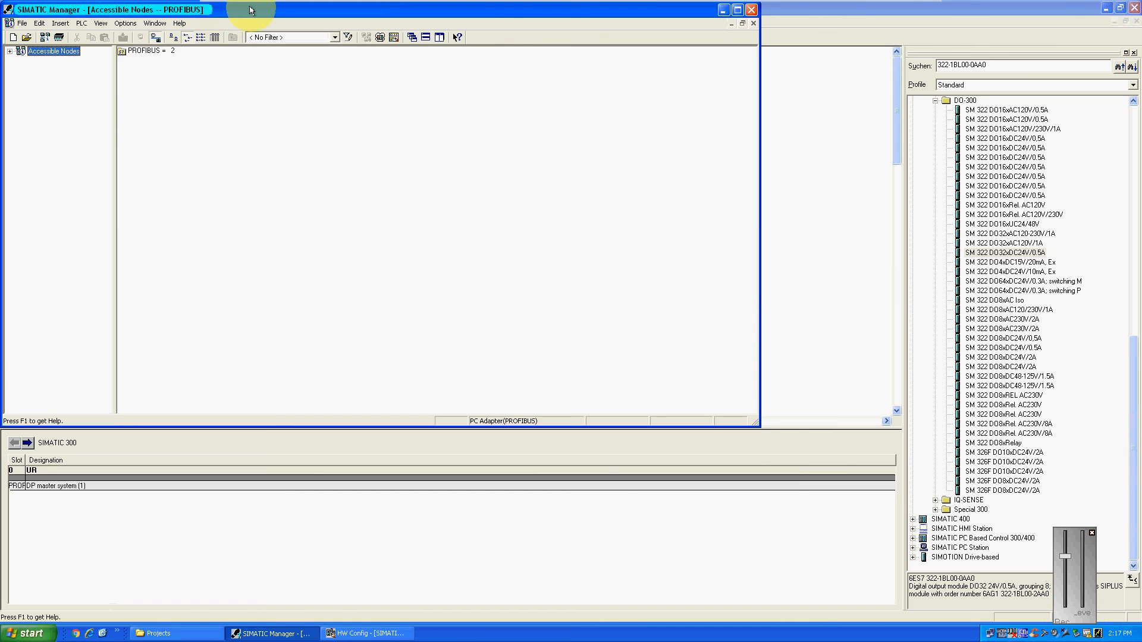
{"action": "left_click_drag", "start_coordinate": [250, 8], "coordinate": [431, 132]}
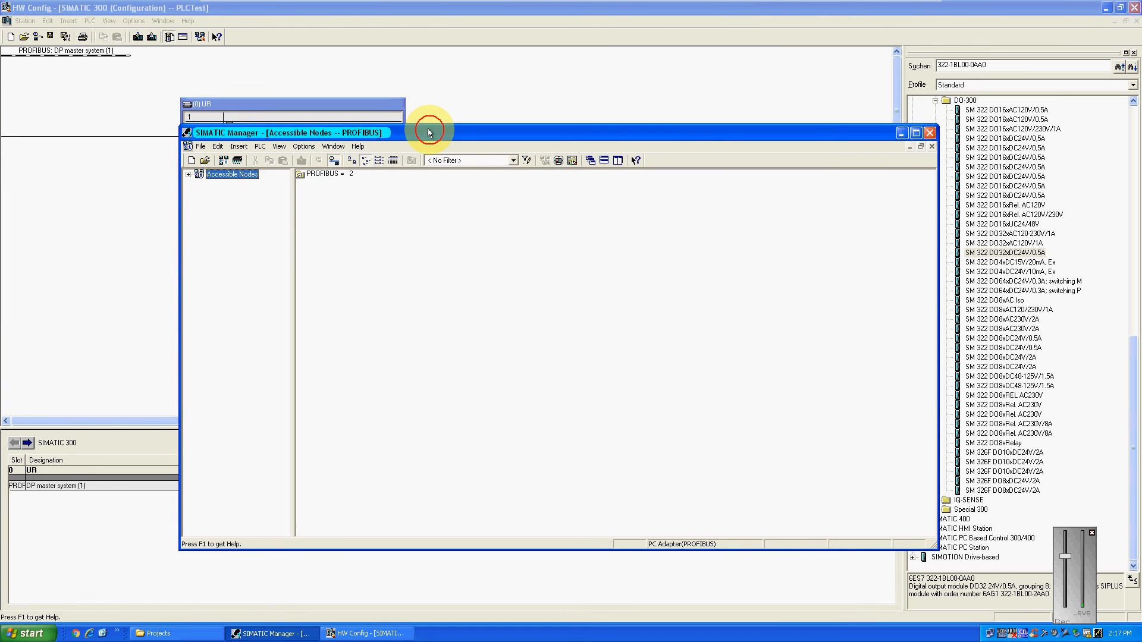
{"action": "double_click", "coordinate": [430, 132]}
Examine the online blocks of the accessible node at PROFIBUS address 2, then close SIMATIC Manager to return to HW Config.
{"action": "left_click", "coordinate": [8, 51]}
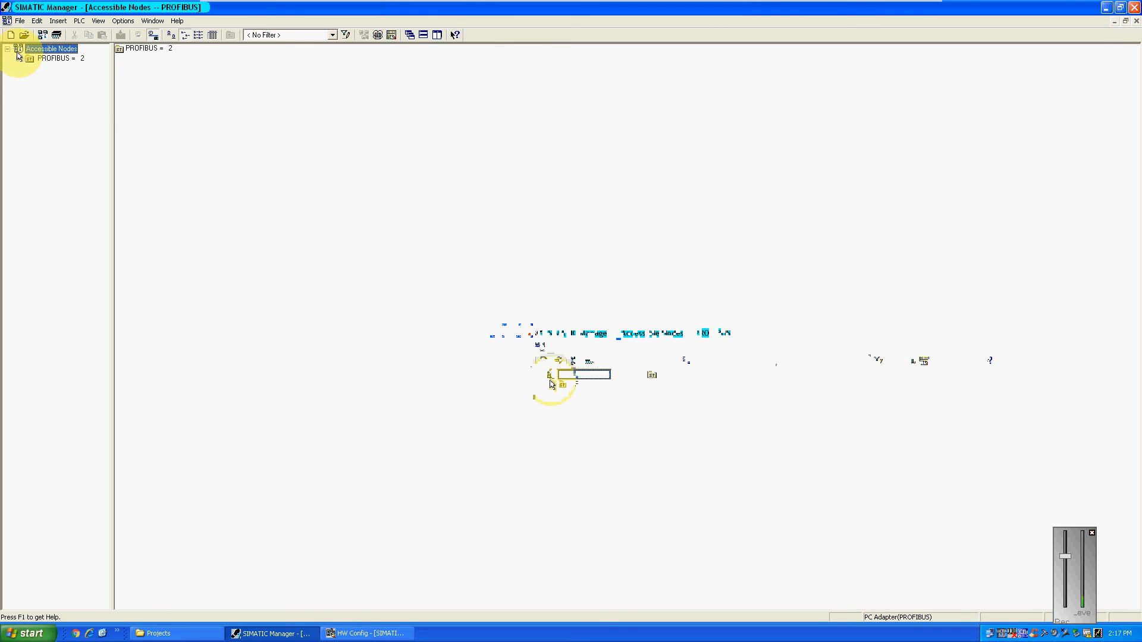
{"action": "left_click", "coordinate": [18, 58]}
{"action": "left_click", "coordinate": [48, 67]}
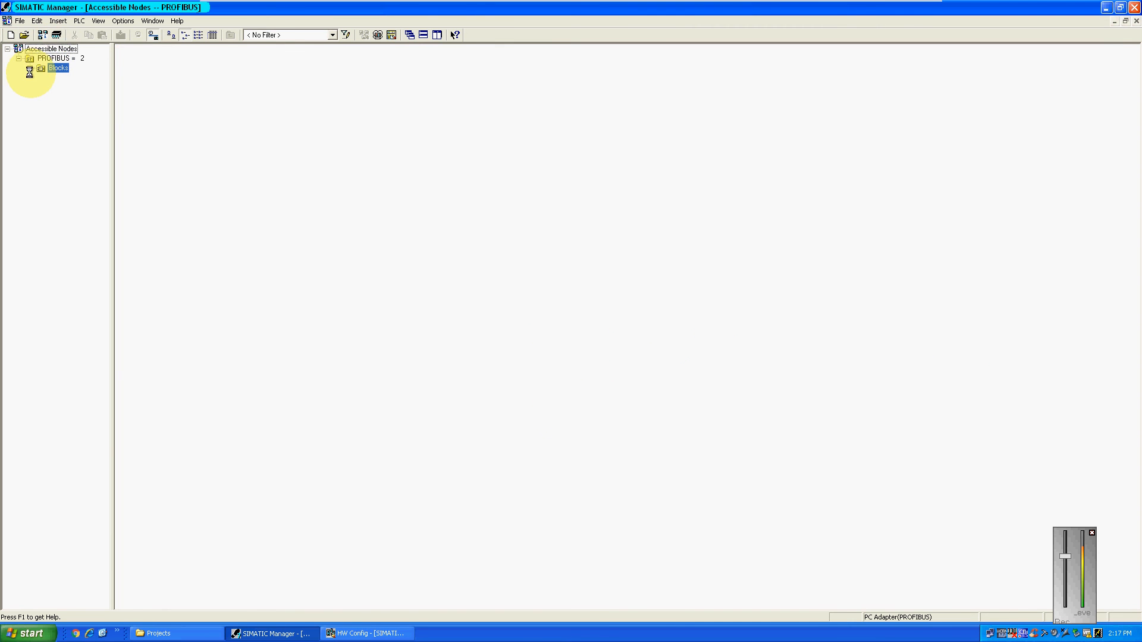
{"action": "left_click", "coordinate": [56, 58]}
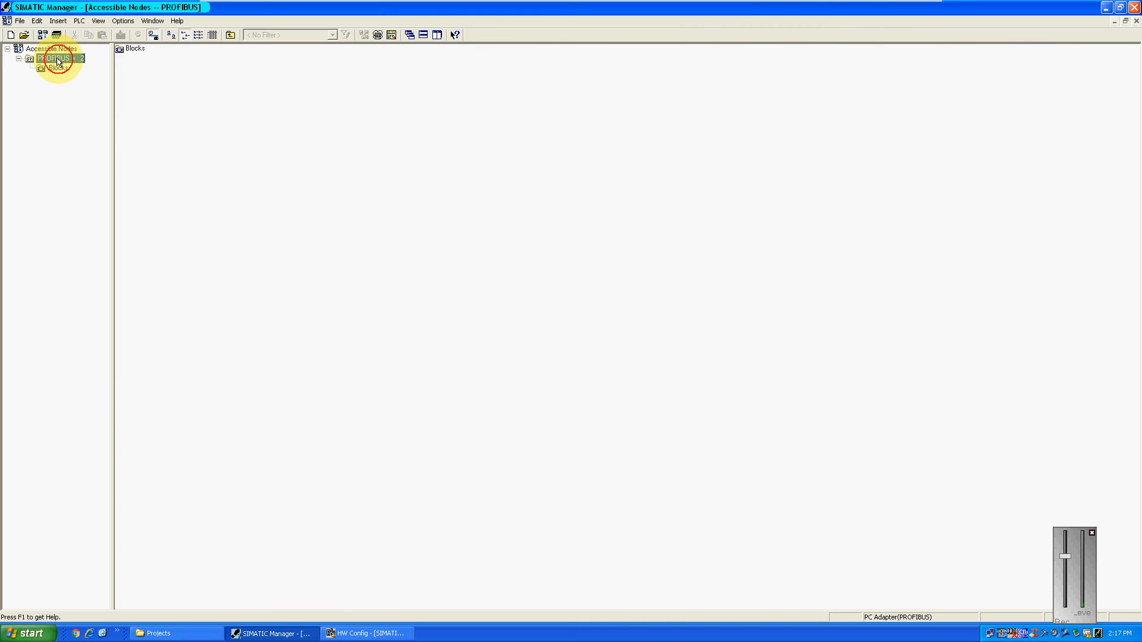
{"action": "left_click", "coordinate": [57, 68]}
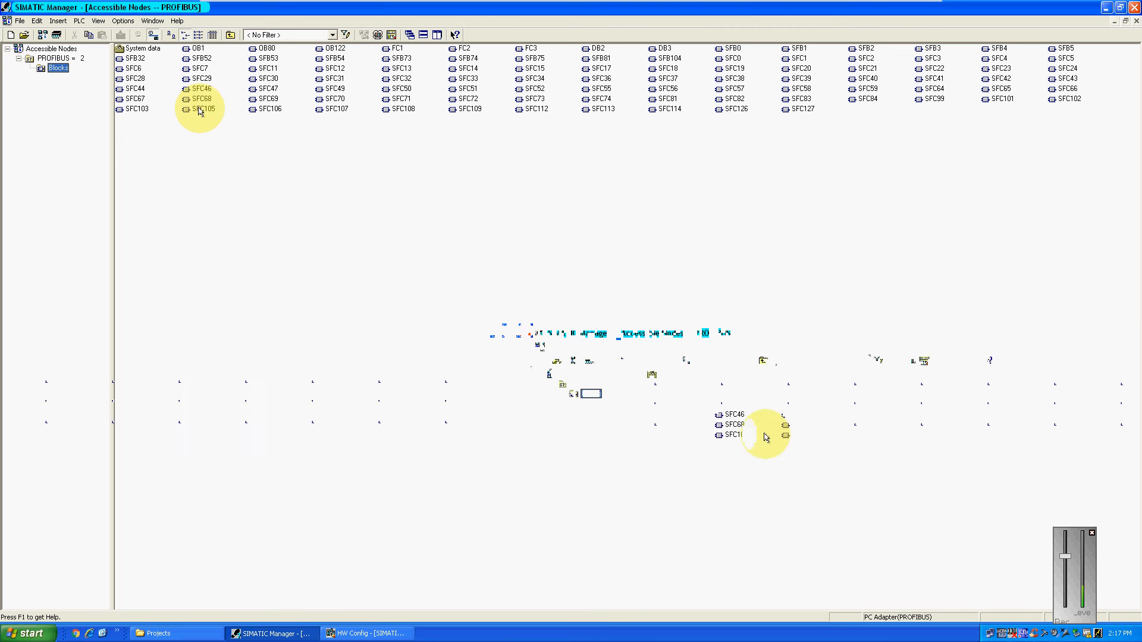
{"action": "left_click", "coordinate": [83, 59]}
{"action": "left_click", "coordinate": [316, 85]}
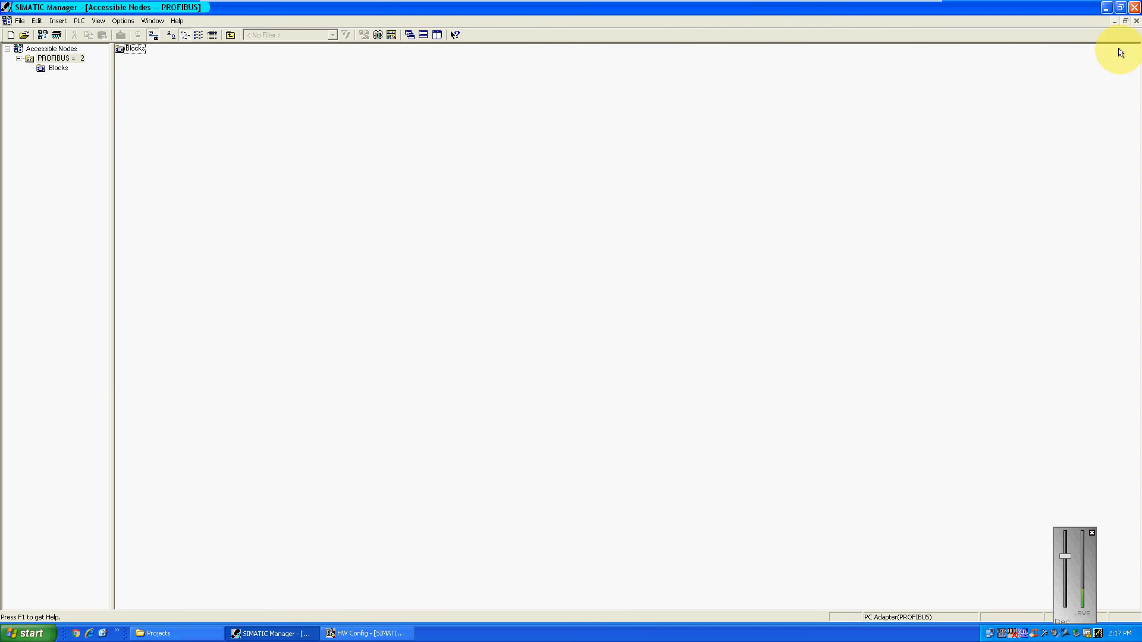
{"action": "left_click", "coordinate": [1134, 7]}
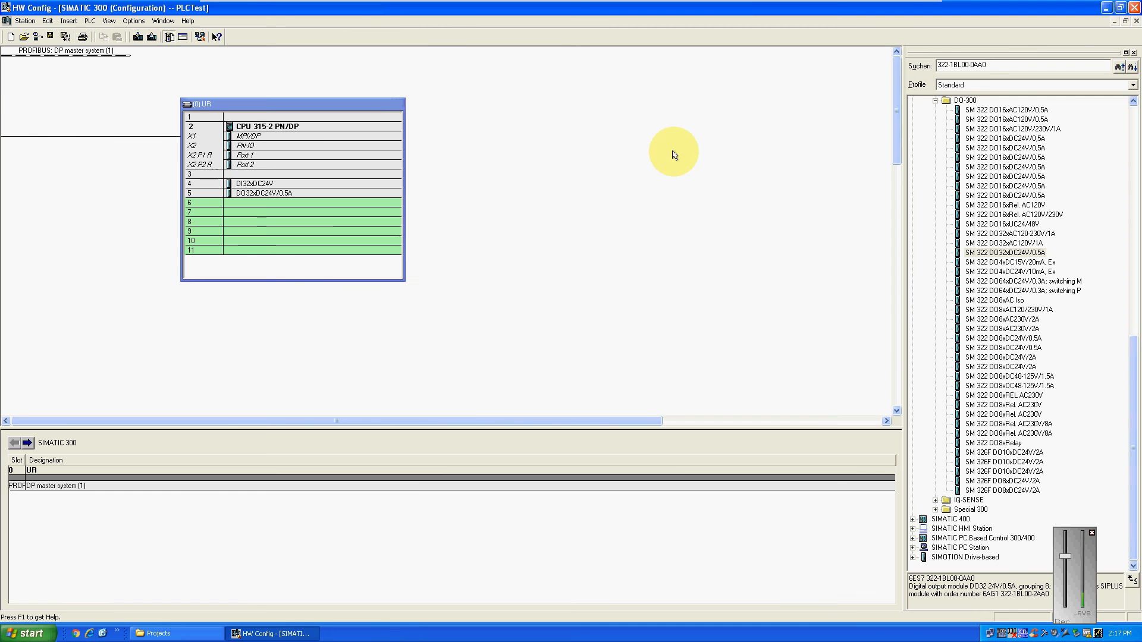
Reposition the UR rack and place the PROFIBUS DP master system line above it, then select the CPU's MPI/DP interface (X1).
{"action": "left_click_drag", "start_coordinate": [259, 111], "coordinate": [354, 139]}
{"action": "left_click", "coordinate": [132, 54]}
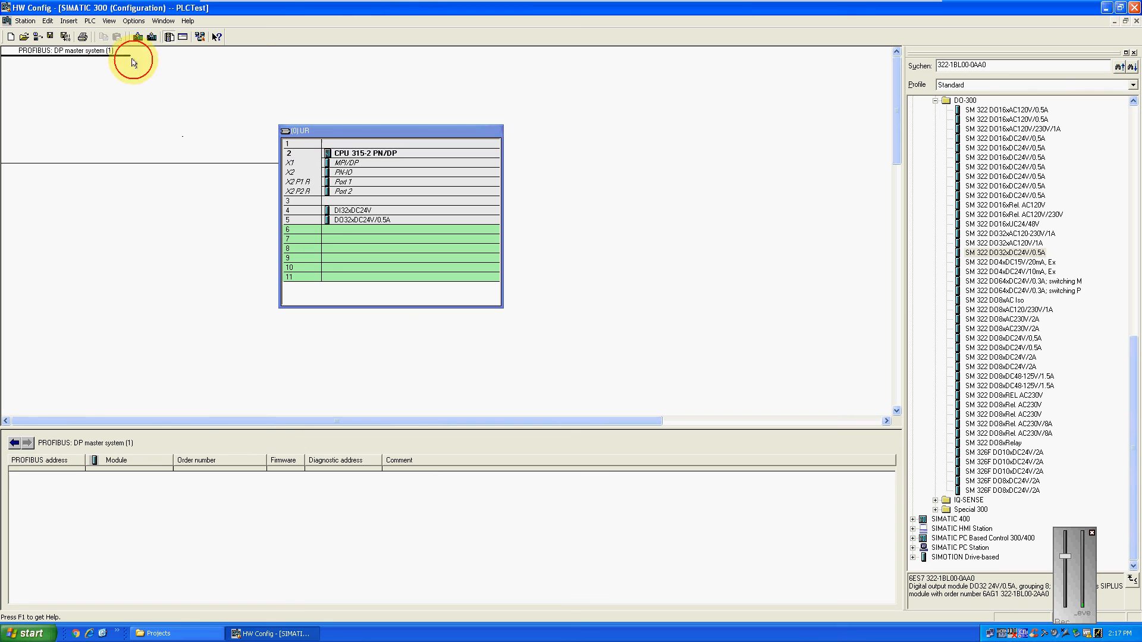
{"action": "left_click_drag", "start_coordinate": [139, 76], "coordinate": [365, 77]}
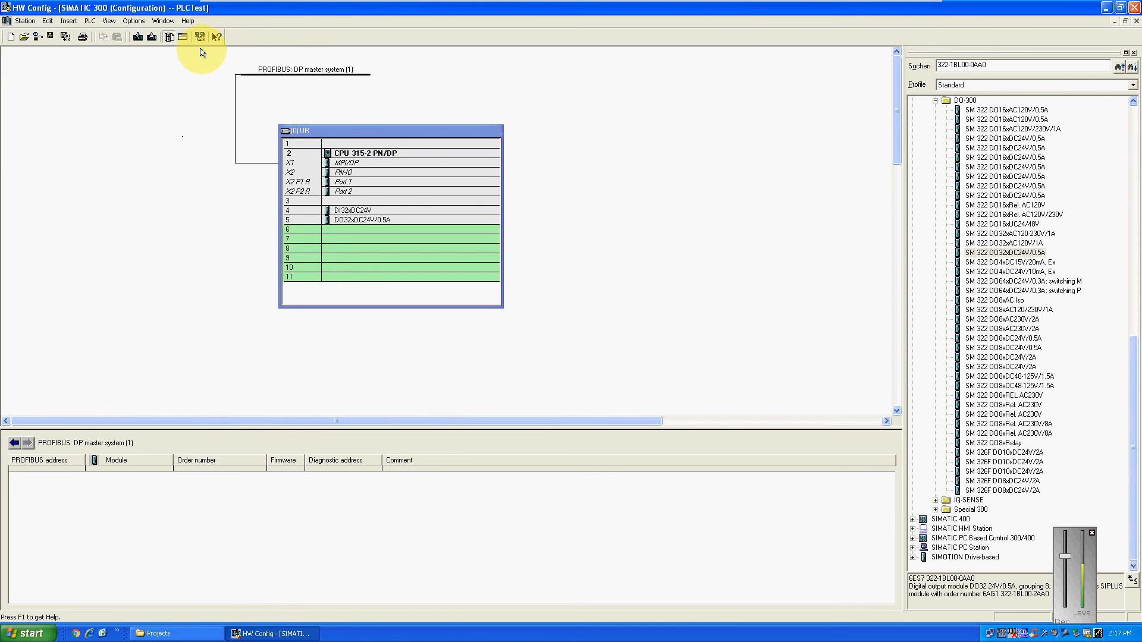
{"action": "left_click_drag", "start_coordinate": [297, 74], "coordinate": [213, 98]}
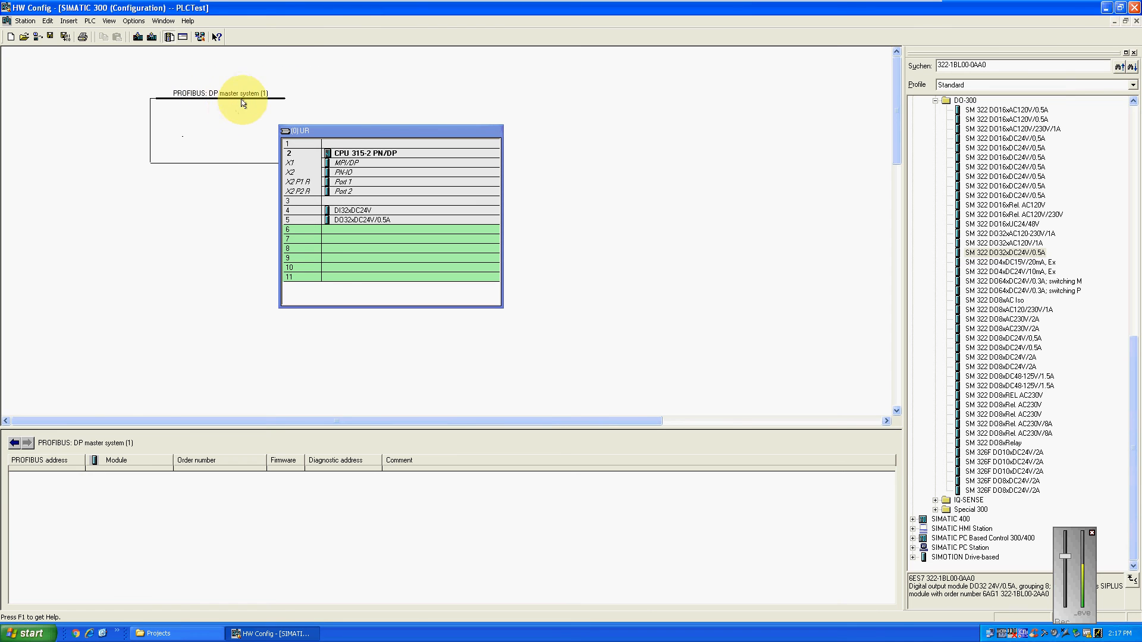
{"action": "left_click", "coordinate": [343, 166]}
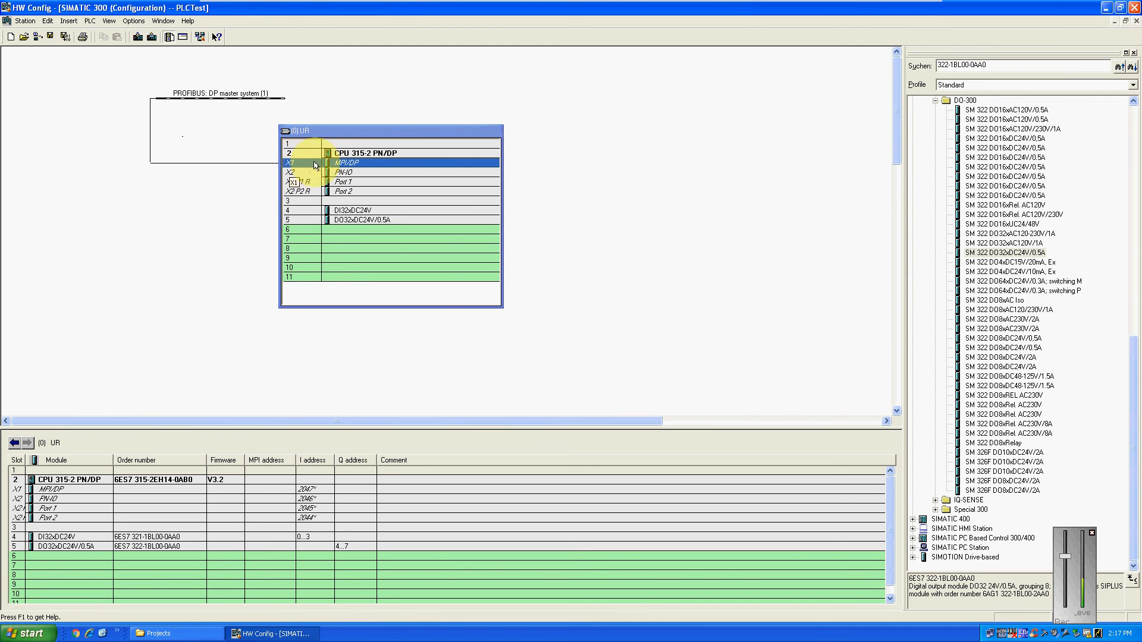
Start downloading the hardware configuration to CPU 315-2 PN/DP in rack 0, slot 2, through the accessible node at PROFIBUS address 2.
{"action": "left_click", "coordinate": [353, 183]}
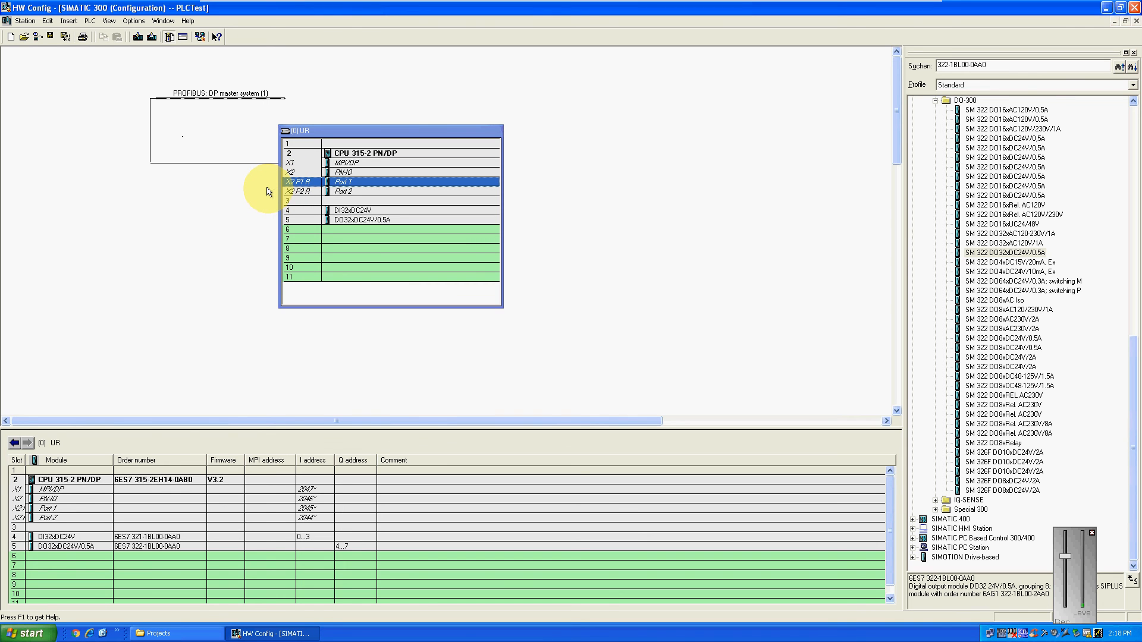
{"action": "left_click", "coordinate": [352, 153]}
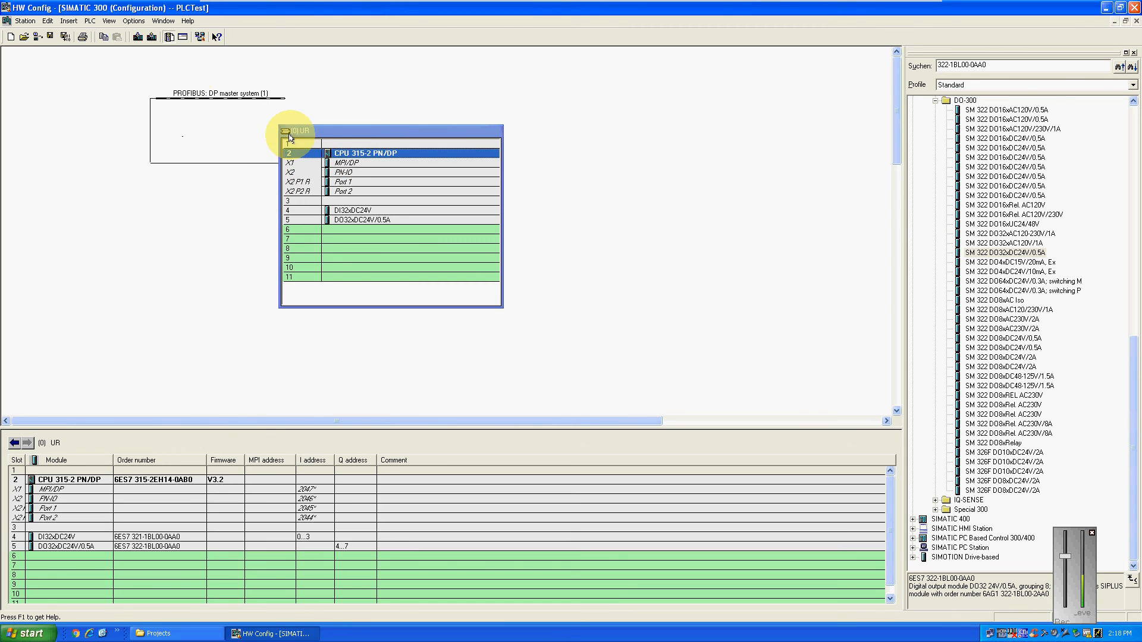
{"action": "left_click", "coordinate": [132, 38]}
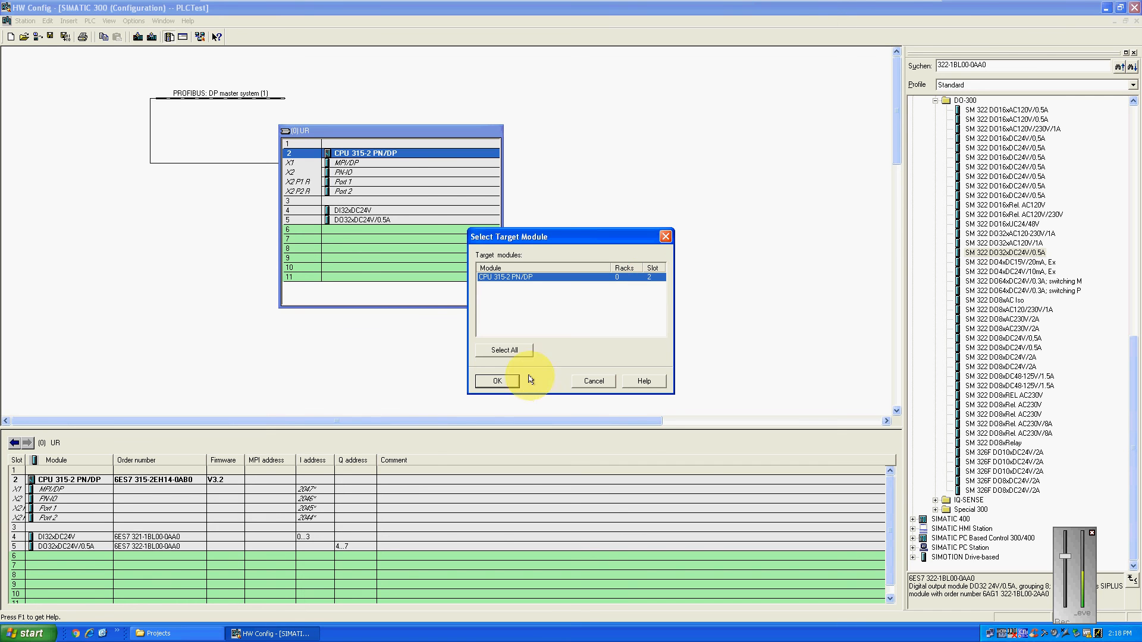
{"action": "left_click", "coordinate": [510, 381]}
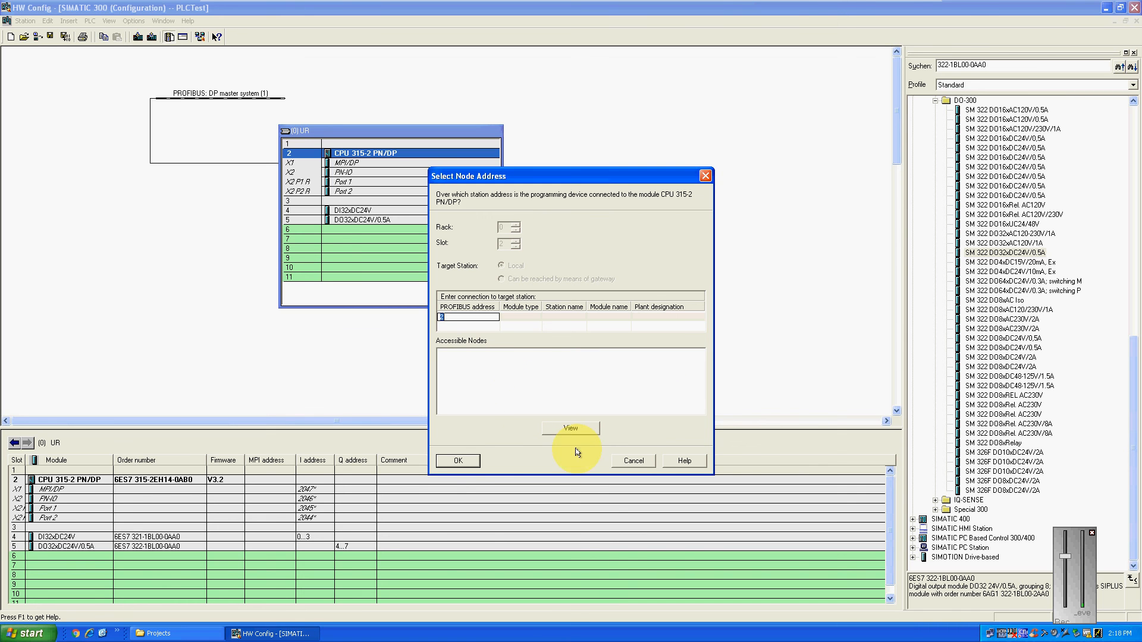
{"action": "left_click", "coordinate": [551, 428]}
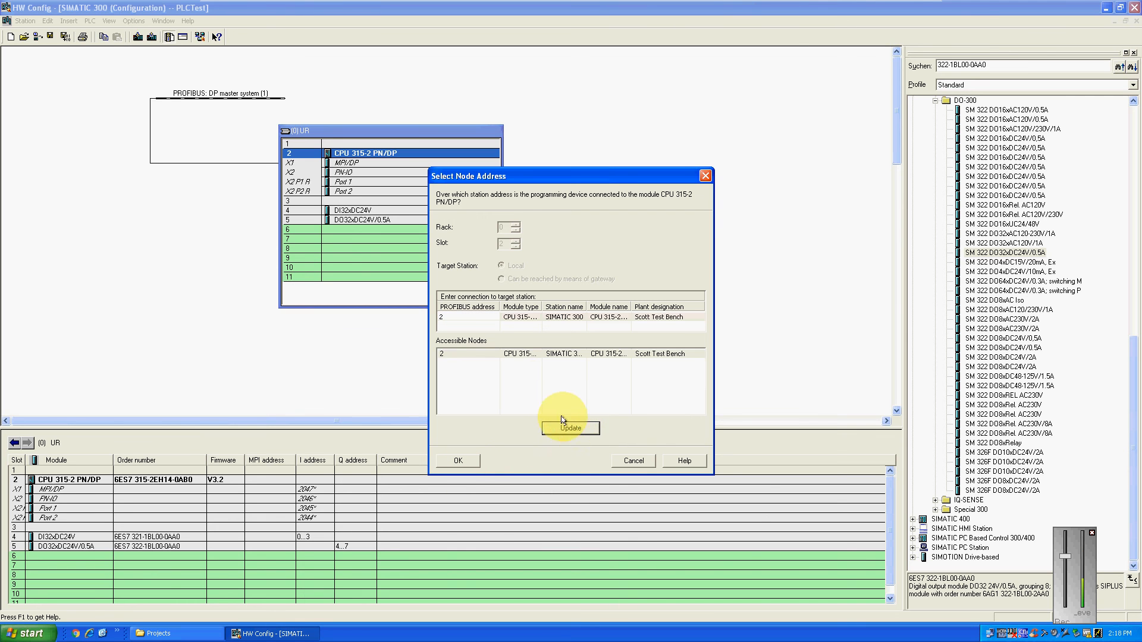
{"action": "left_click", "coordinate": [579, 354]}
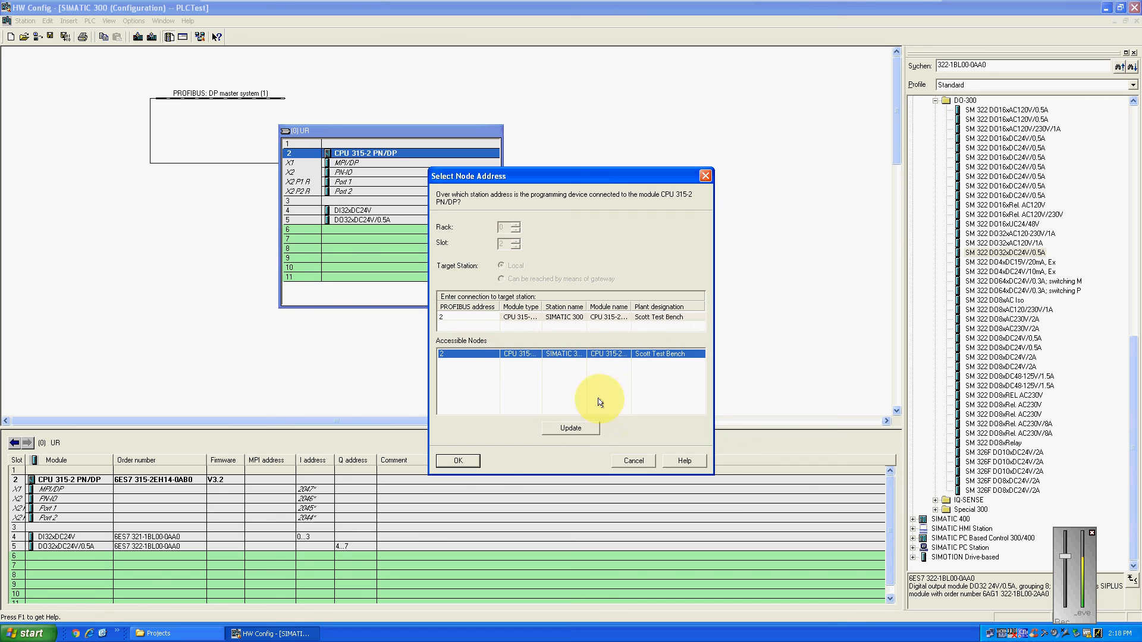
{"action": "left_click", "coordinate": [459, 461]}
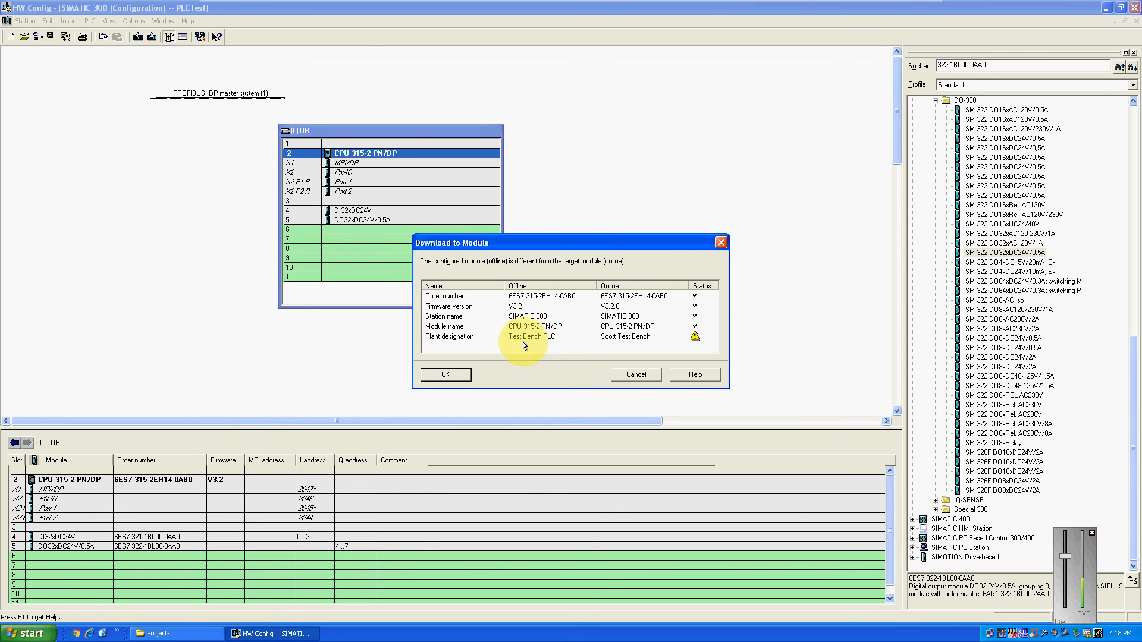
Accept the plant designation difference, load the system data with the CPU 315-2 PN/DP stopped, and perform its complete restart.
{"action": "left_click", "coordinate": [459, 375]}
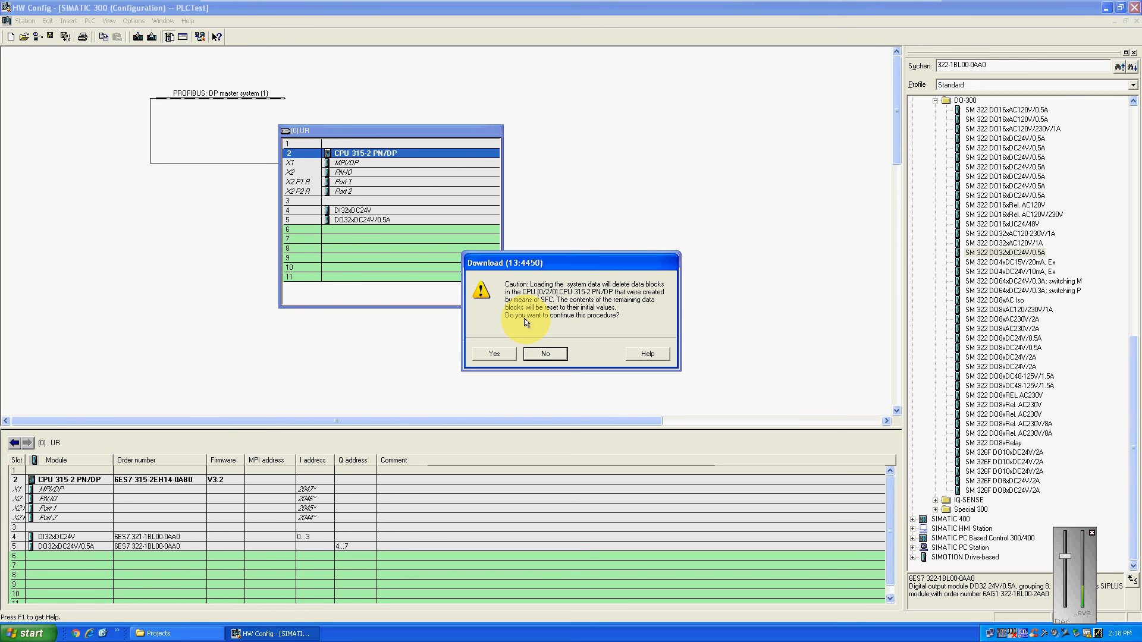
{"action": "left_click", "coordinate": [493, 354]}
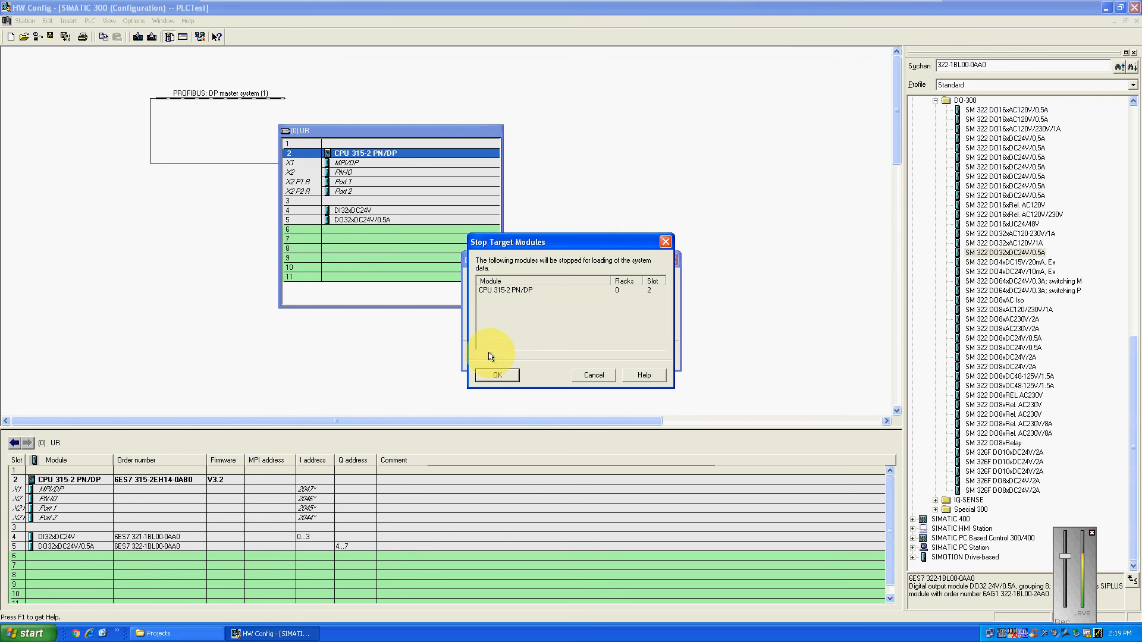
{"action": "left_click", "coordinate": [491, 373]}
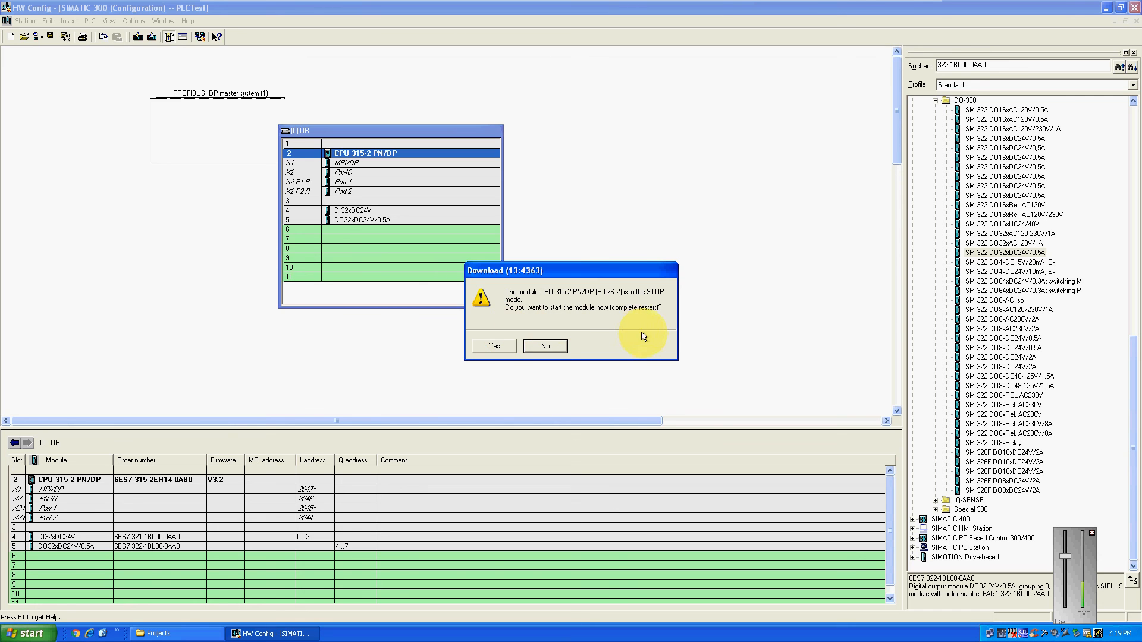
{"action": "left_click", "coordinate": [495, 346]}
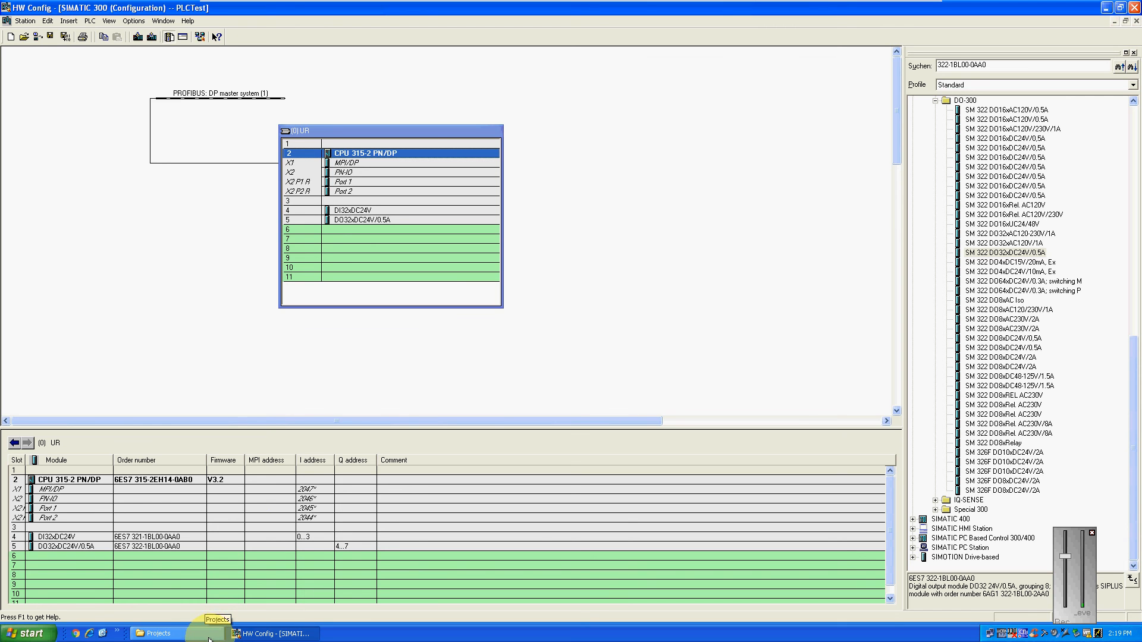
Close HW Config and minimize the virtual machine window to return to the host computer.
{"action": "left_click", "coordinate": [1134, 9]}
{"action": "mouse_move", "coordinate": [833, 8]}
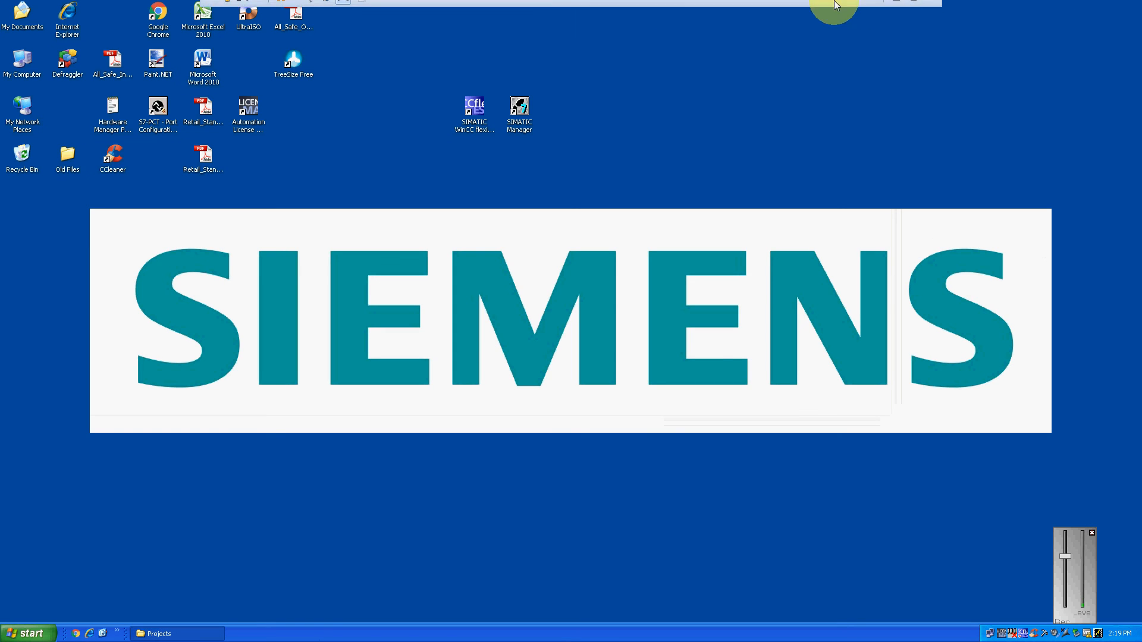
{"action": "left_click", "coordinate": [897, 15]}
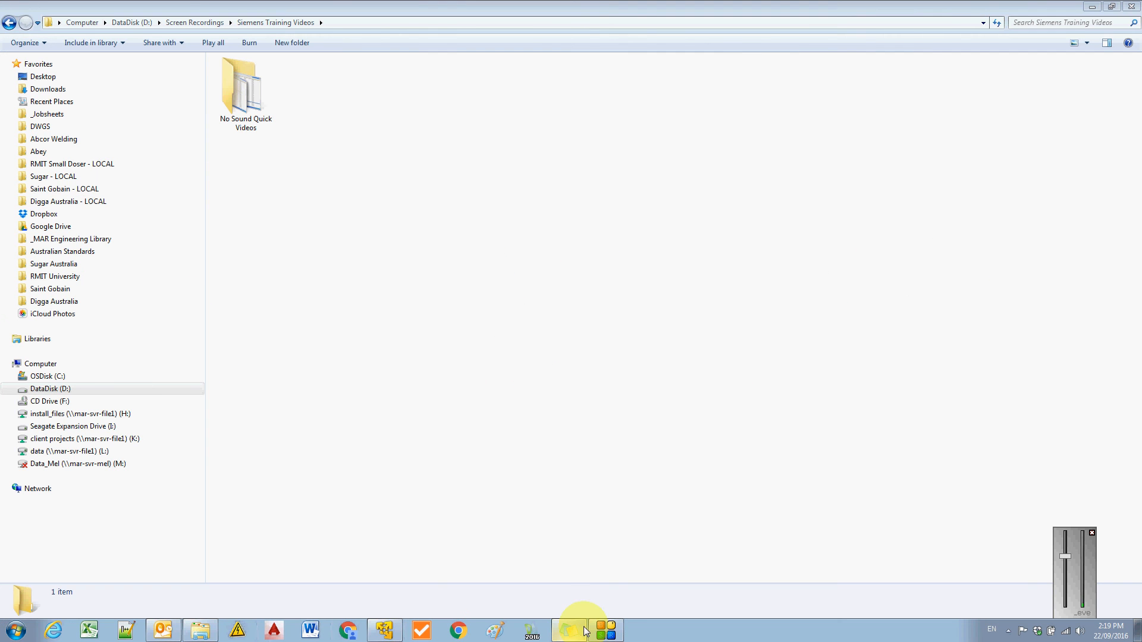